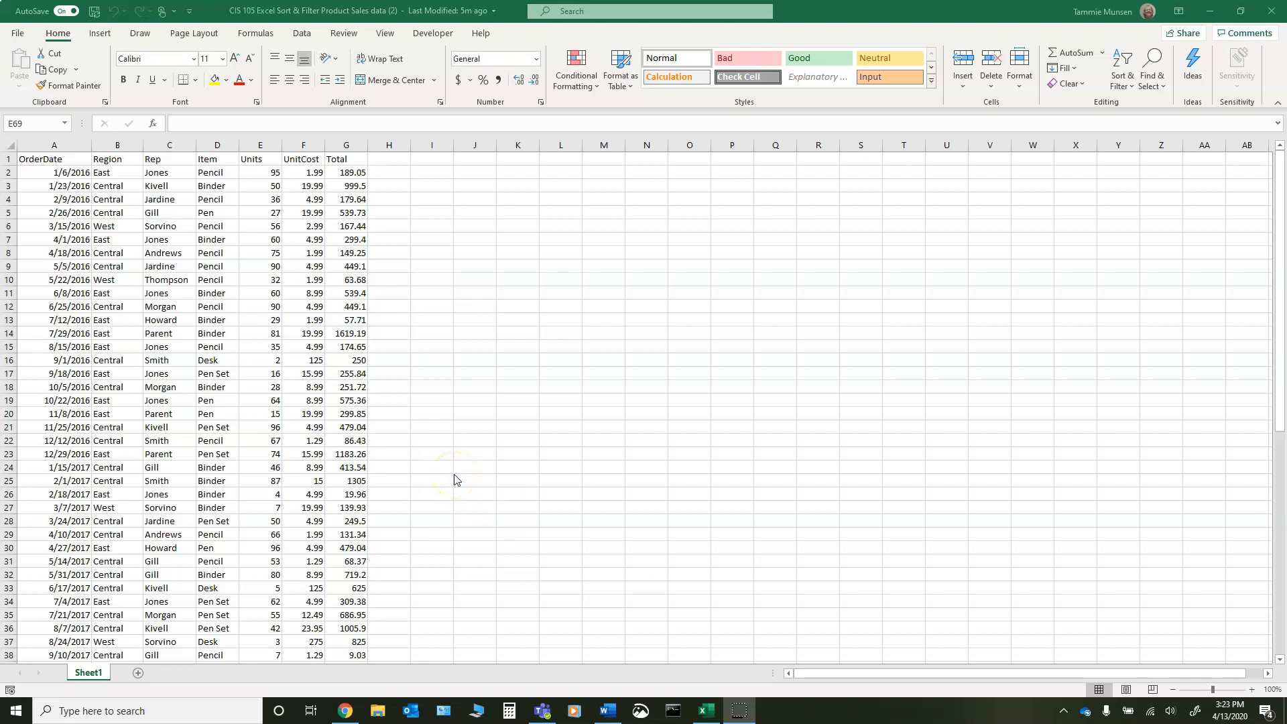
- Examine the sales table from its column headers down to the last record in row 68
scroll(131, 219, "down", 1)
scroll(108, 268, "up", 1)
scroll(293, 413, "down", 3)
scroll(293, 413, "down", 11)
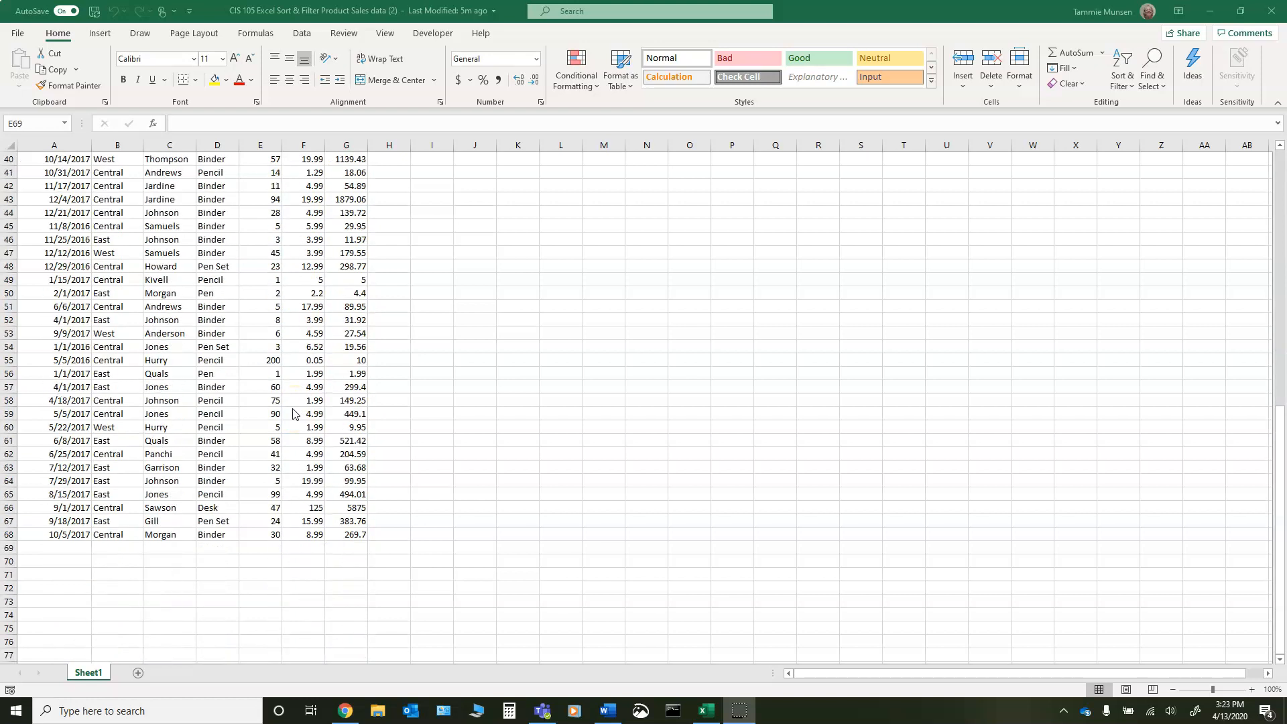
scroll(293, 414, "up", 1)
scroll(293, 414, "up", 1)
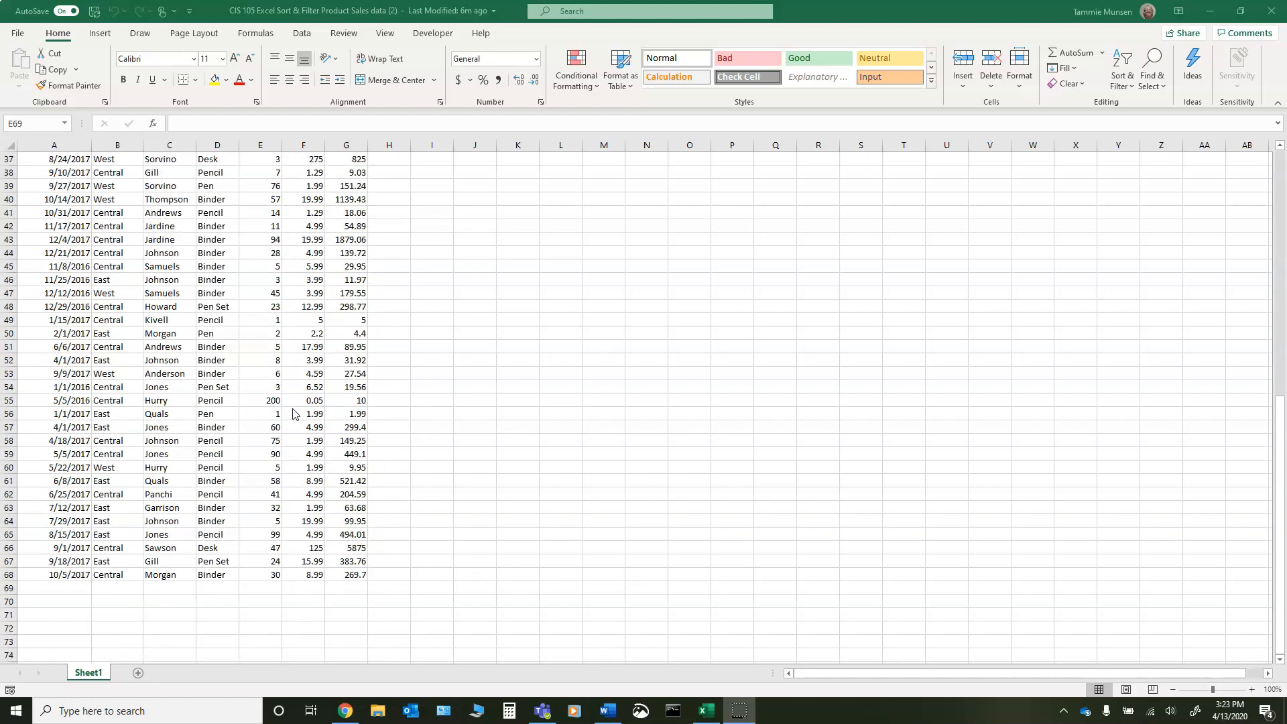
scroll(293, 412, "up", 6)
scroll(293, 415, "down", 3)
scroll(218, 624, "down", 4)
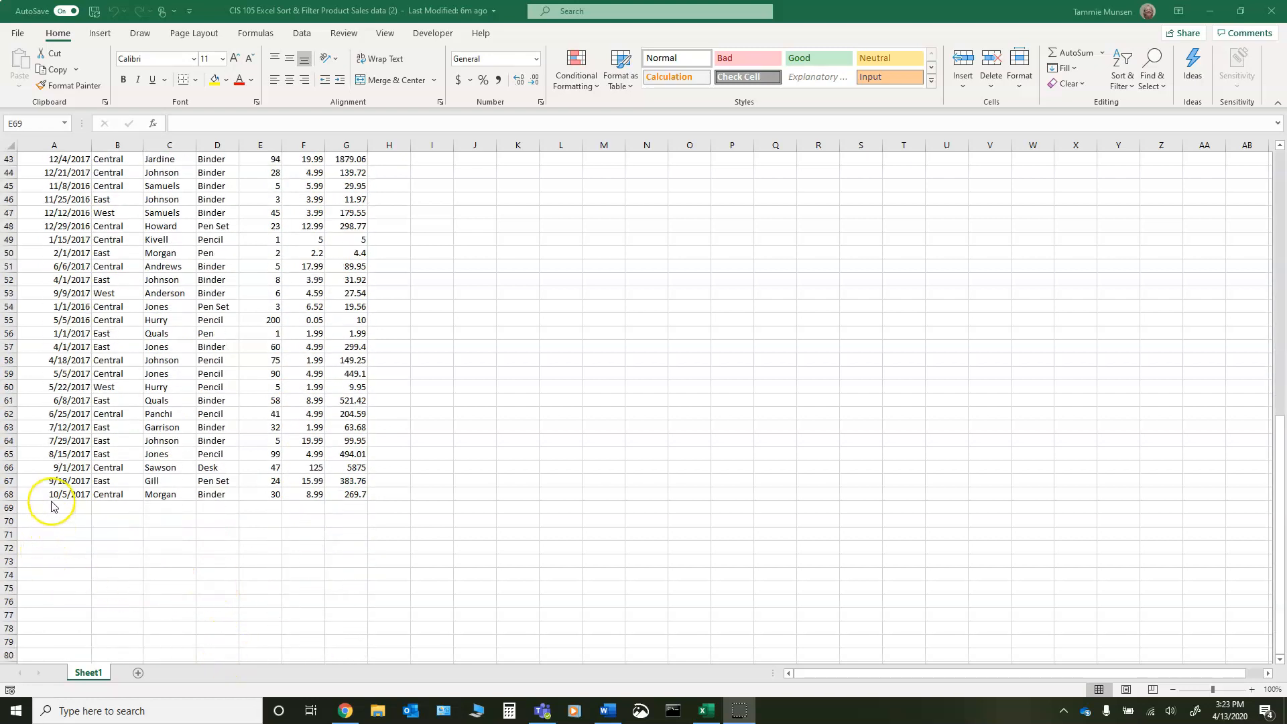
scroll(47, 516, "up", 12)
scroll(52, 506, "up", 1)
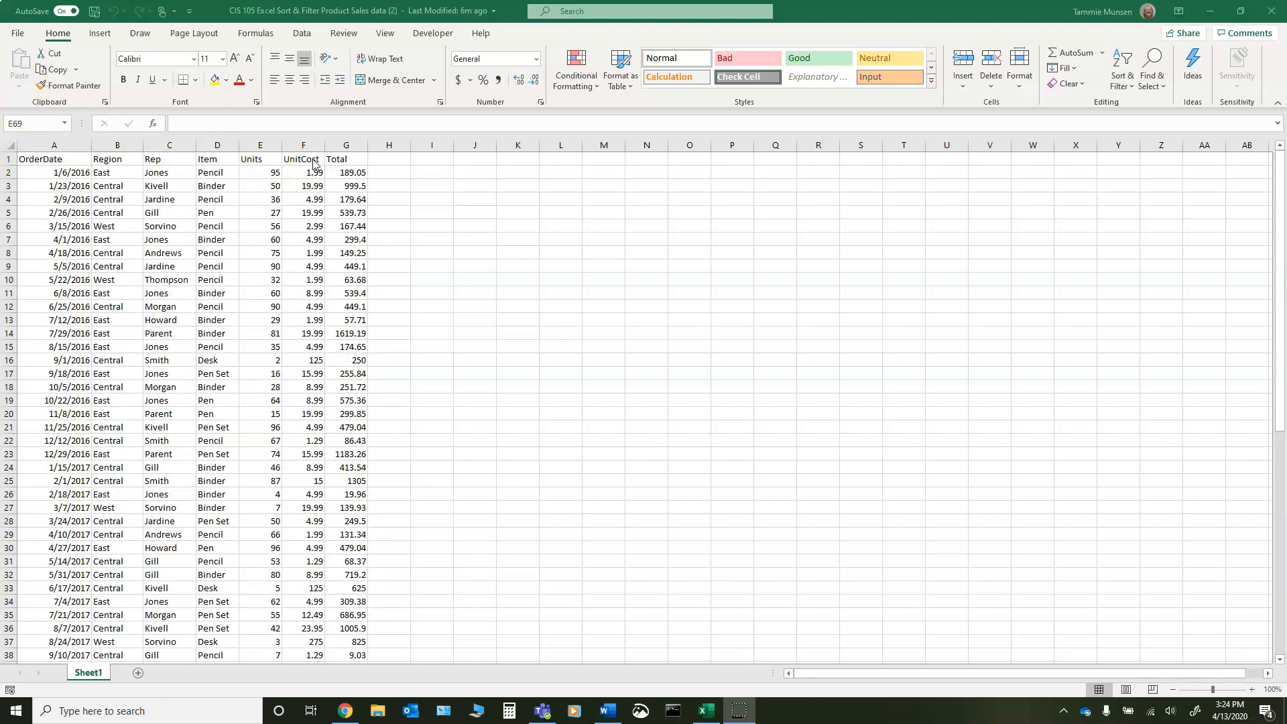
scroll(339, 268, "down", 14)
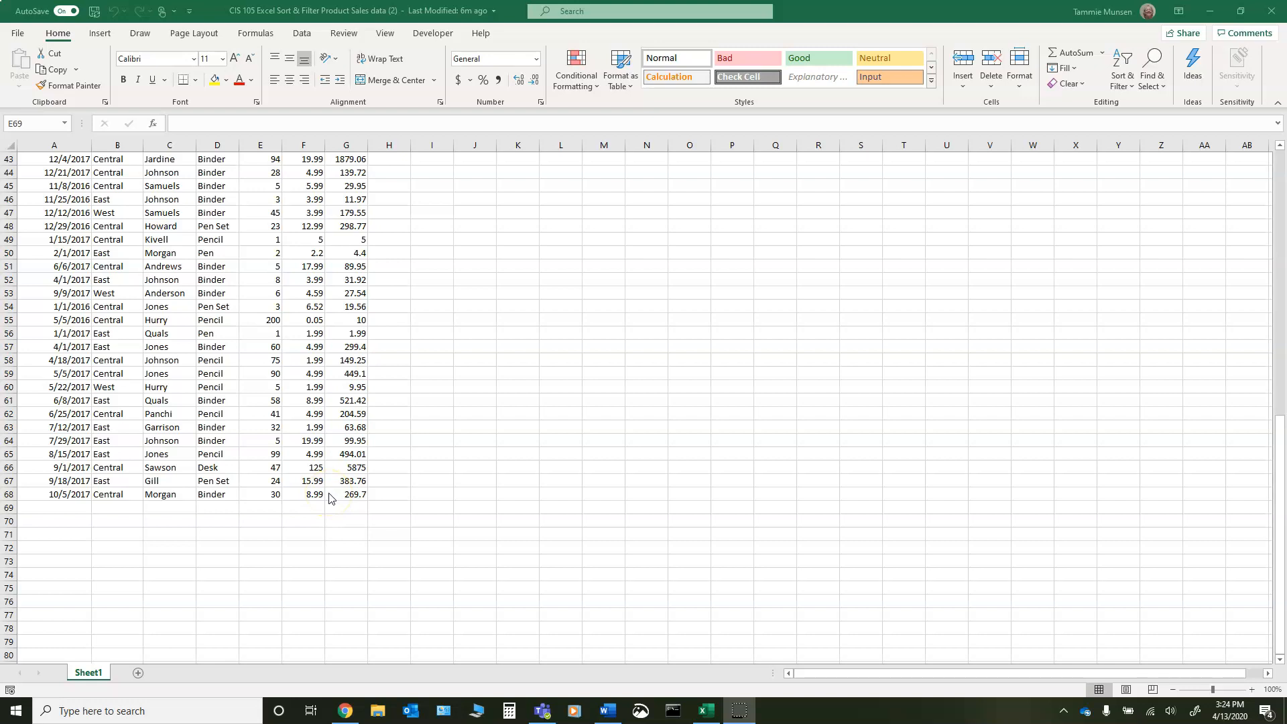
scroll(329, 497, "up", 14)
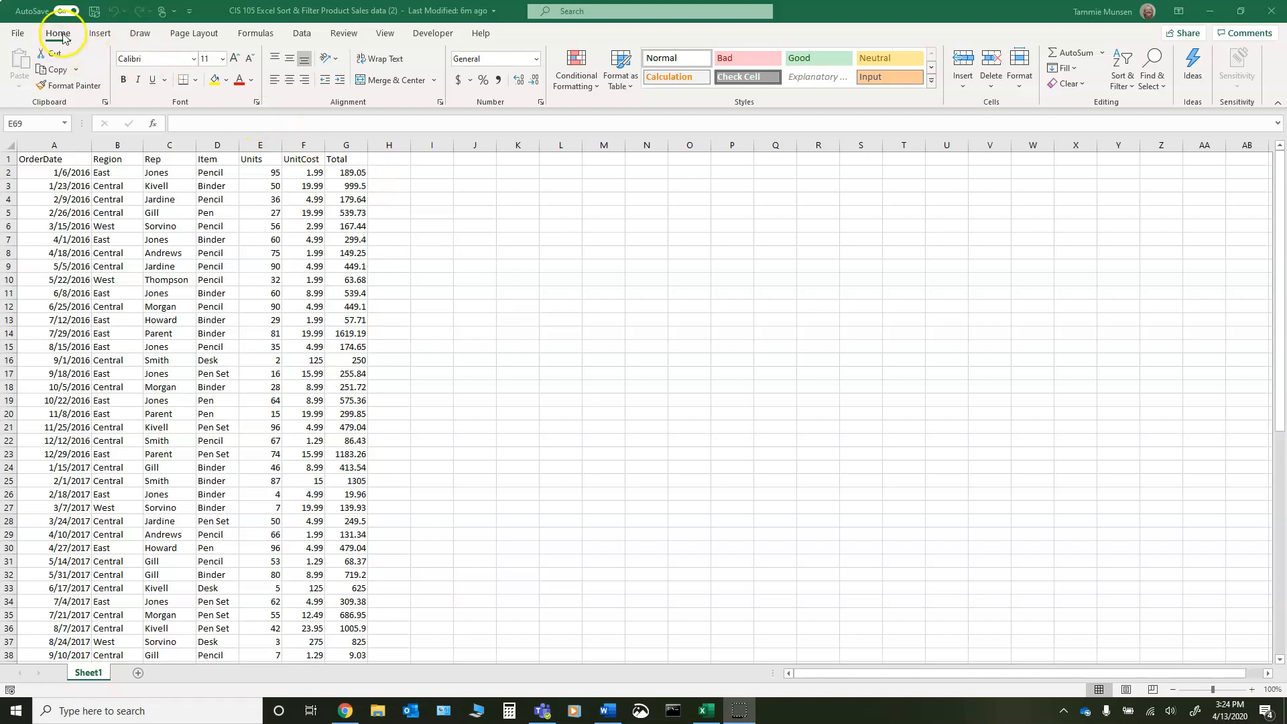
- Sort the sales table in ascending order by the Units column
left_click(1133, 89)
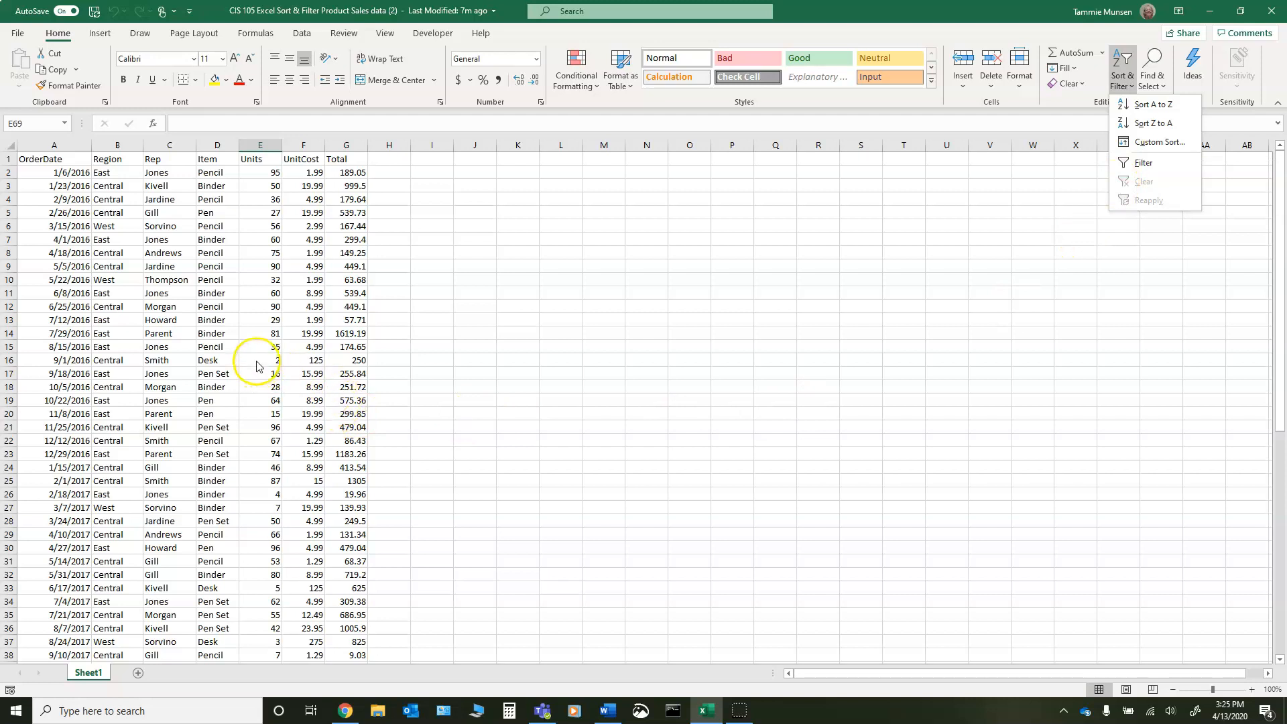
left_click(340, 145)
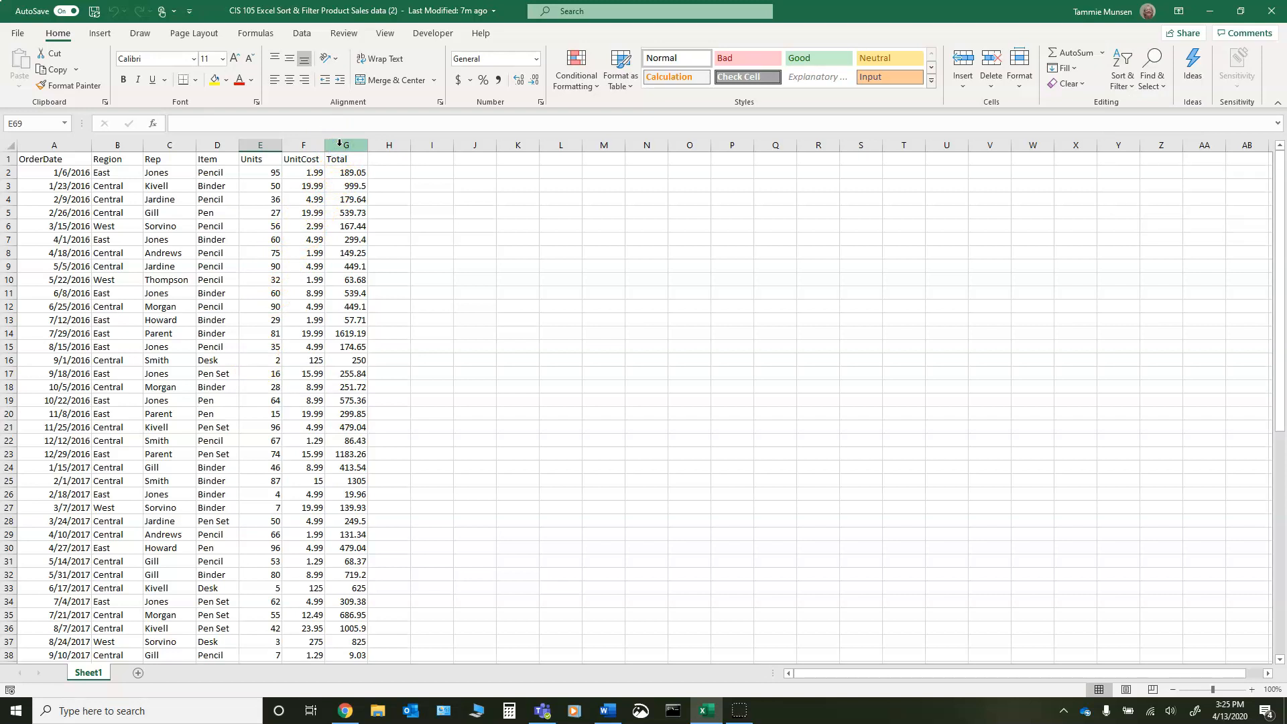
left_click(1124, 79)
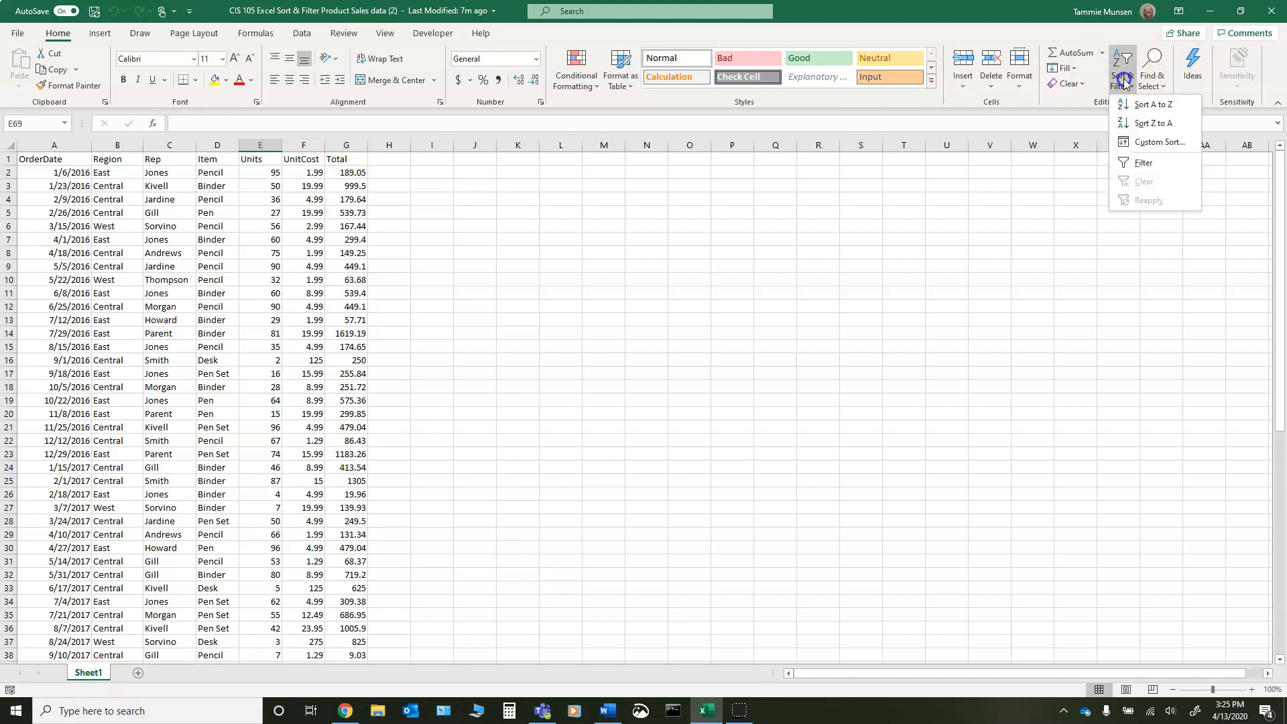
left_click(1151, 105)
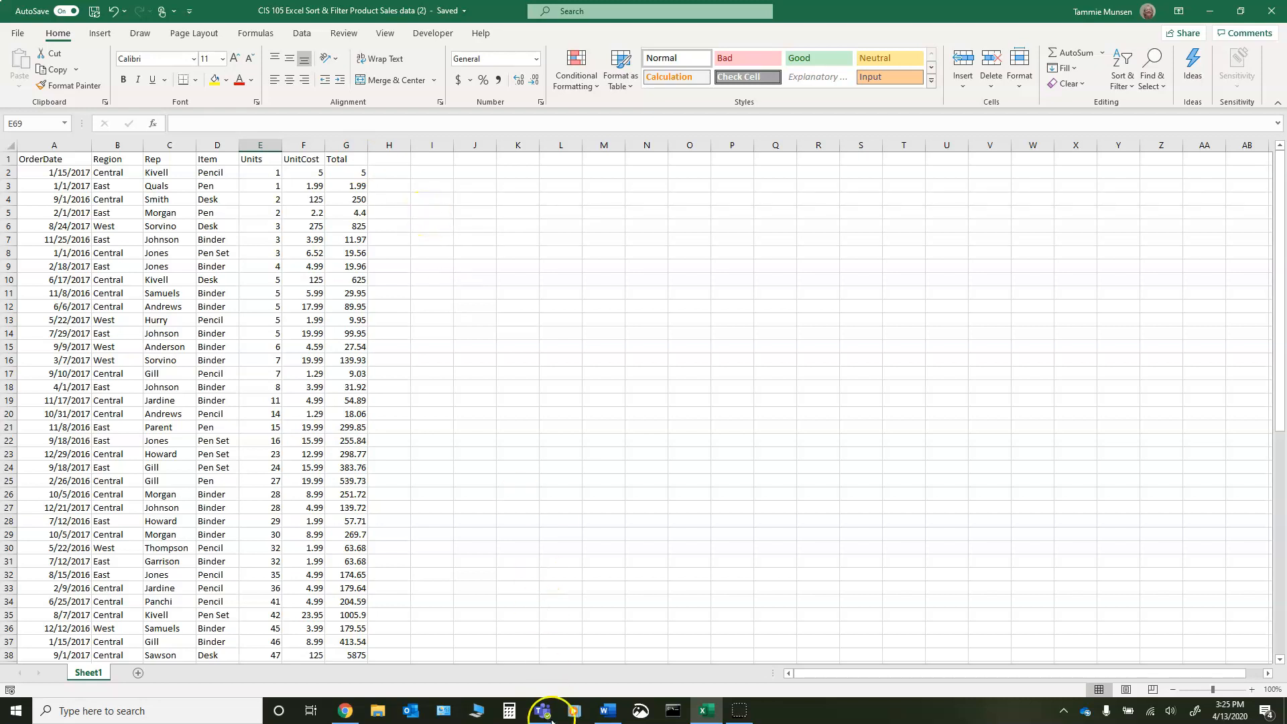
- Switch to Snip & Sketch and capture a rectangular snip of the sorted table, covering rows 1 to 38
left_click(640, 711)
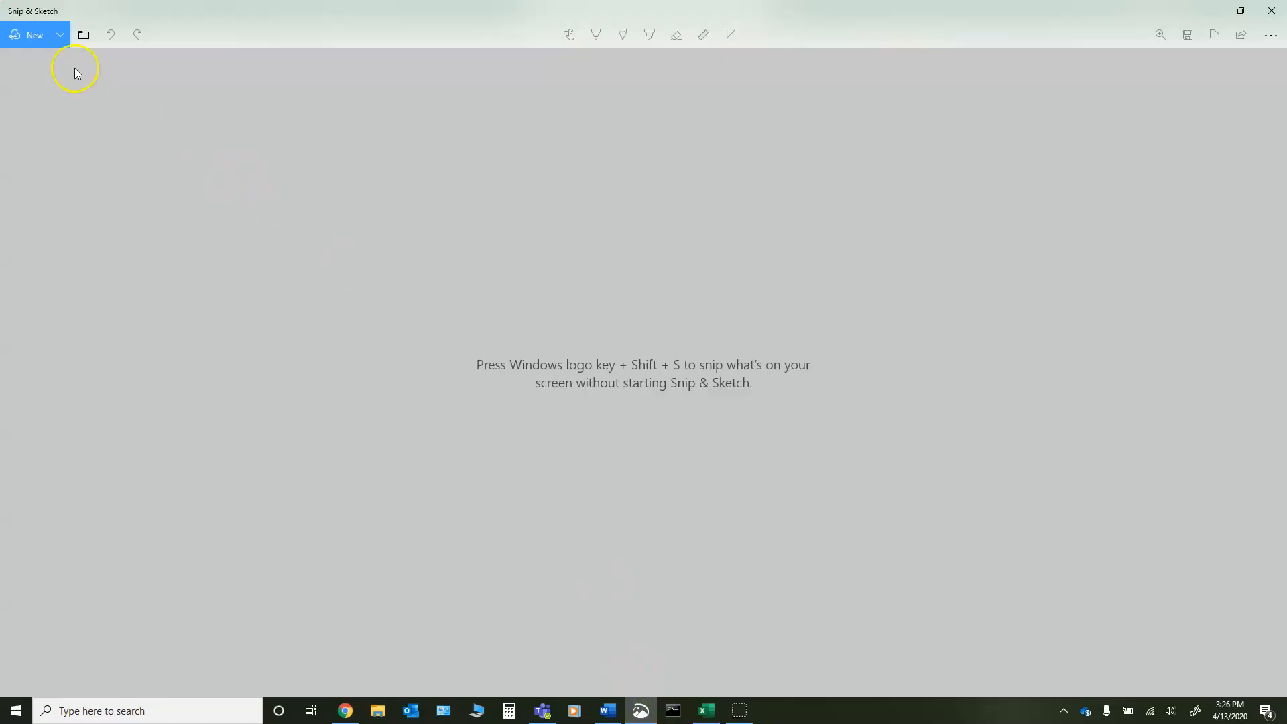
left_click(36, 34)
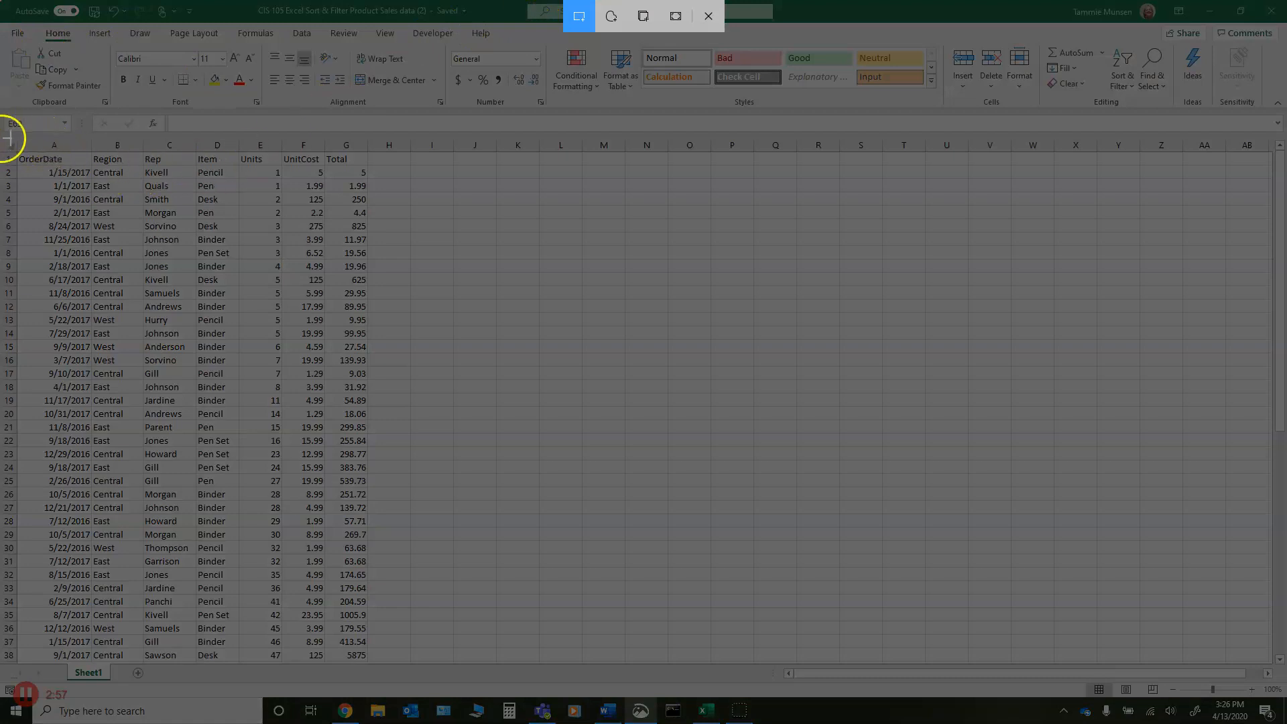
mouse_move(4, 133)
left_mouse_down()
mouse_move(151, 272)
mouse_move(446, 664)
left_mouse_up()
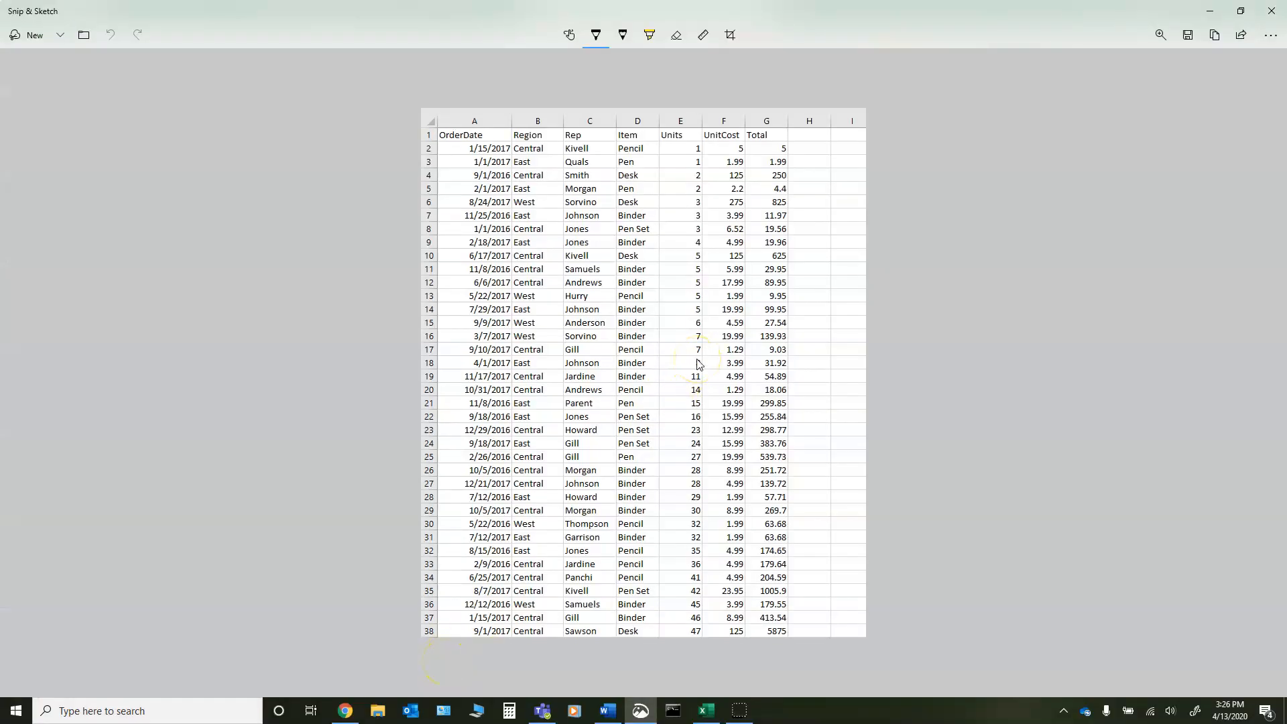
- Save the snip to the Desktop as a JPG named "total ascending" and close Snip & Sketch
left_click(1190, 37)
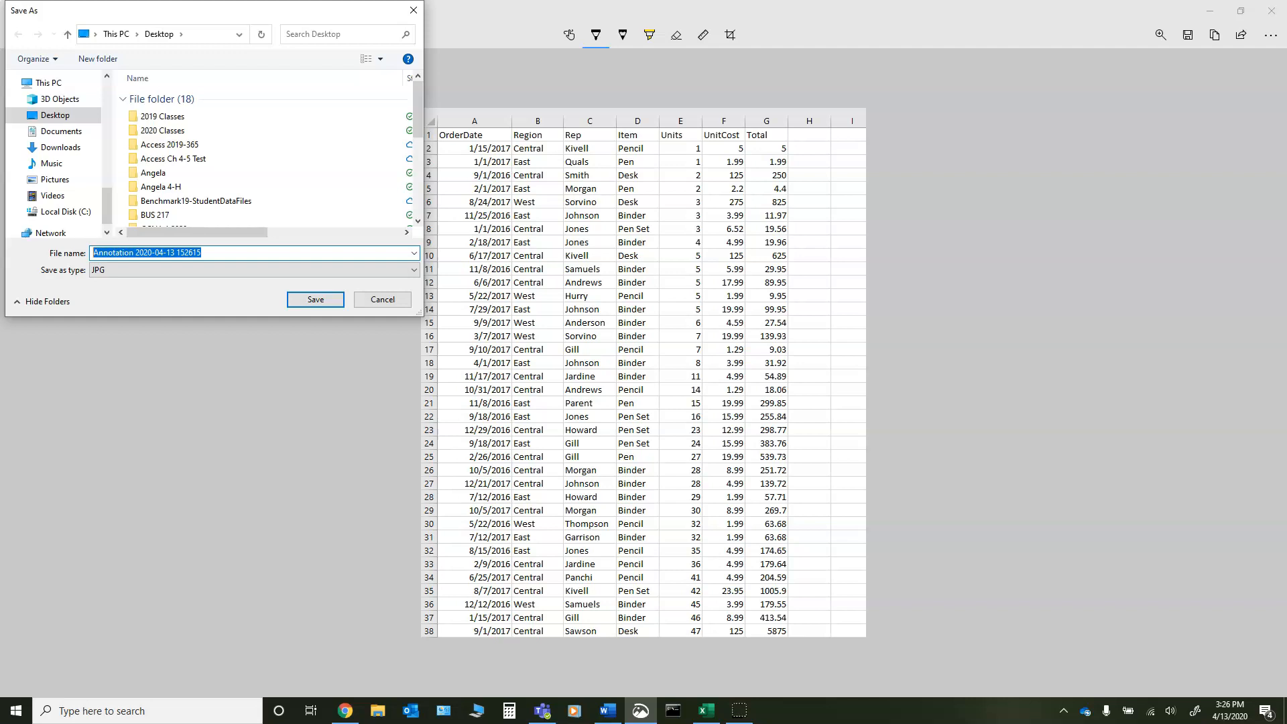
type("total ascending")
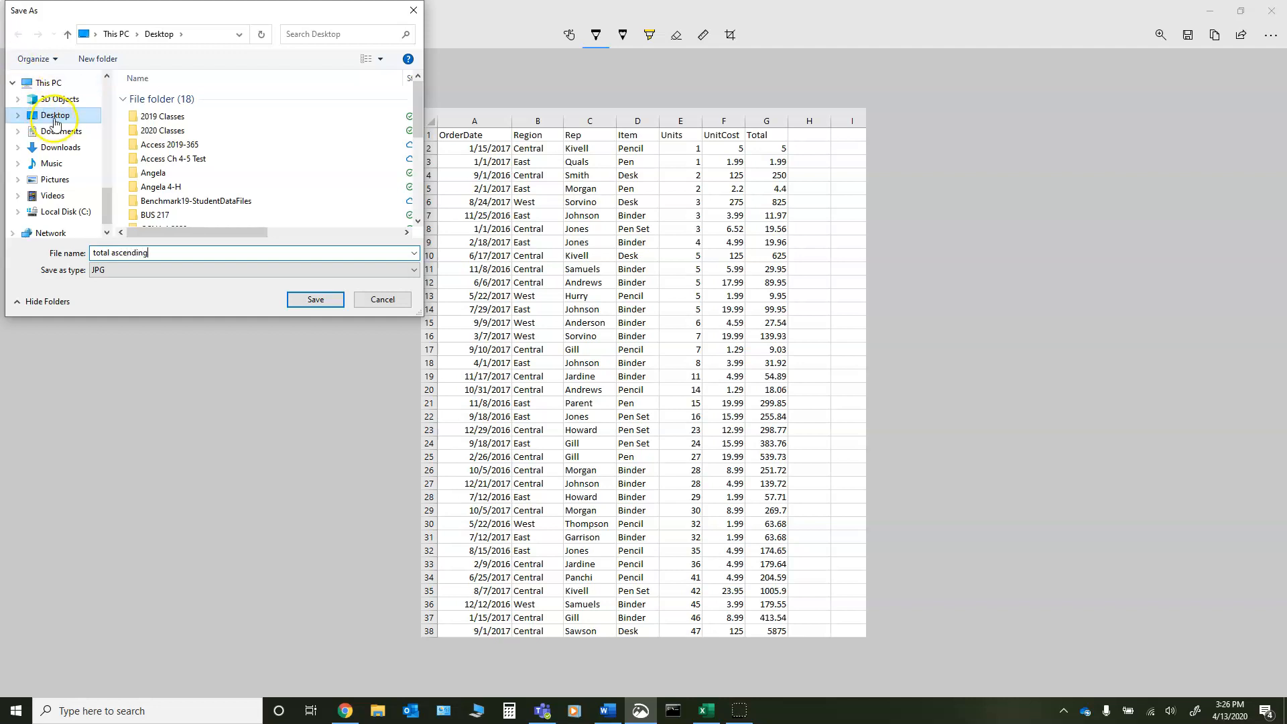
left_click(313, 303)
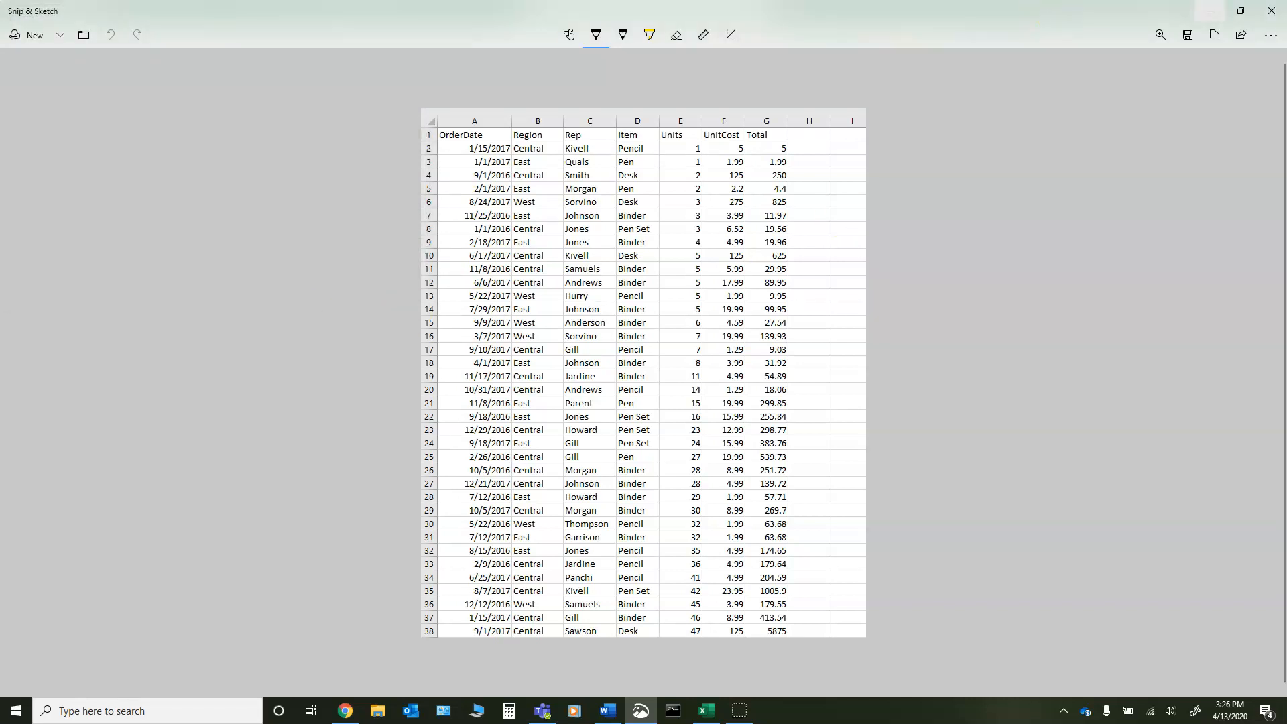
left_click(1272, 11)
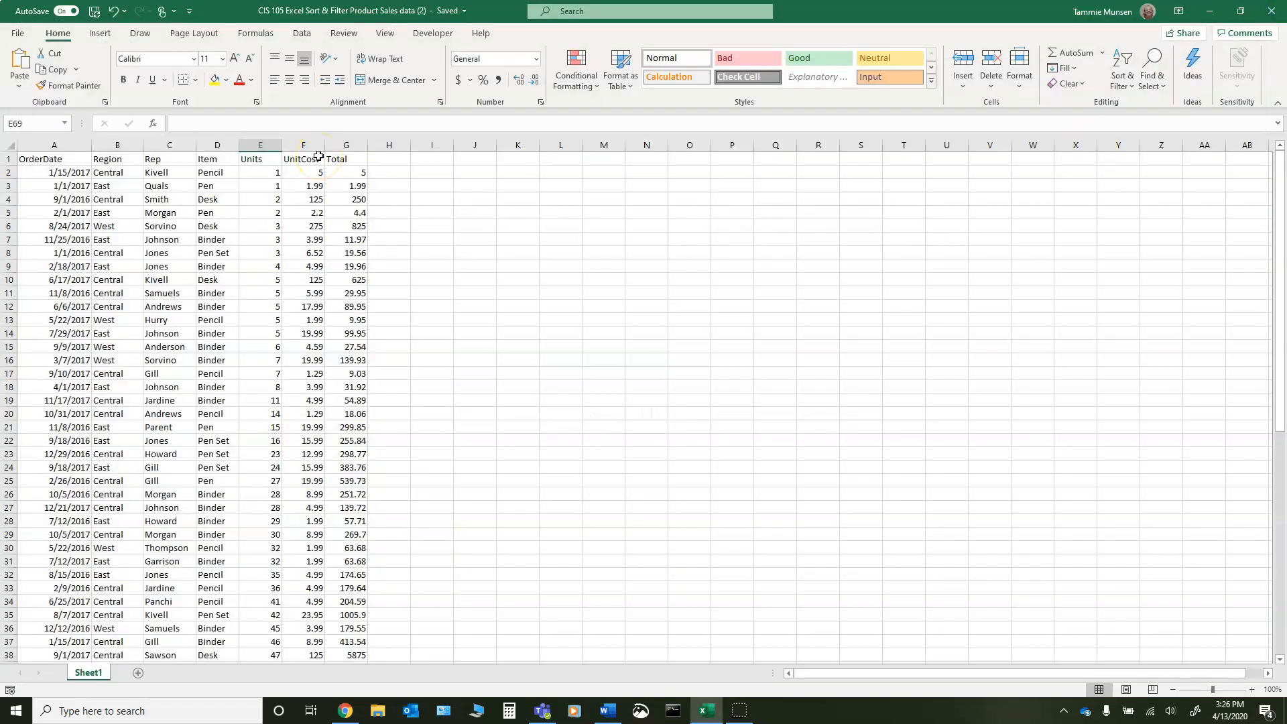
- Sort the table from A to Z once more with the same active cell
left_click(318, 156)
left_click(1129, 87)
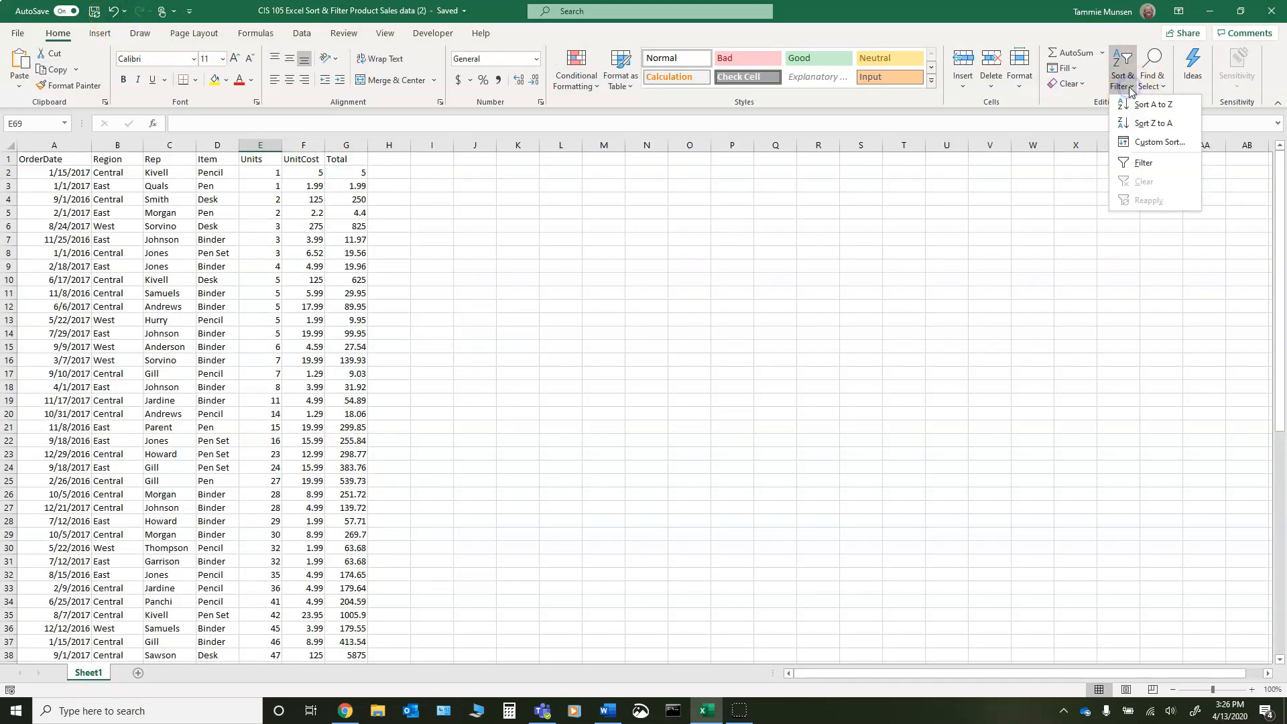
left_click(1133, 161)
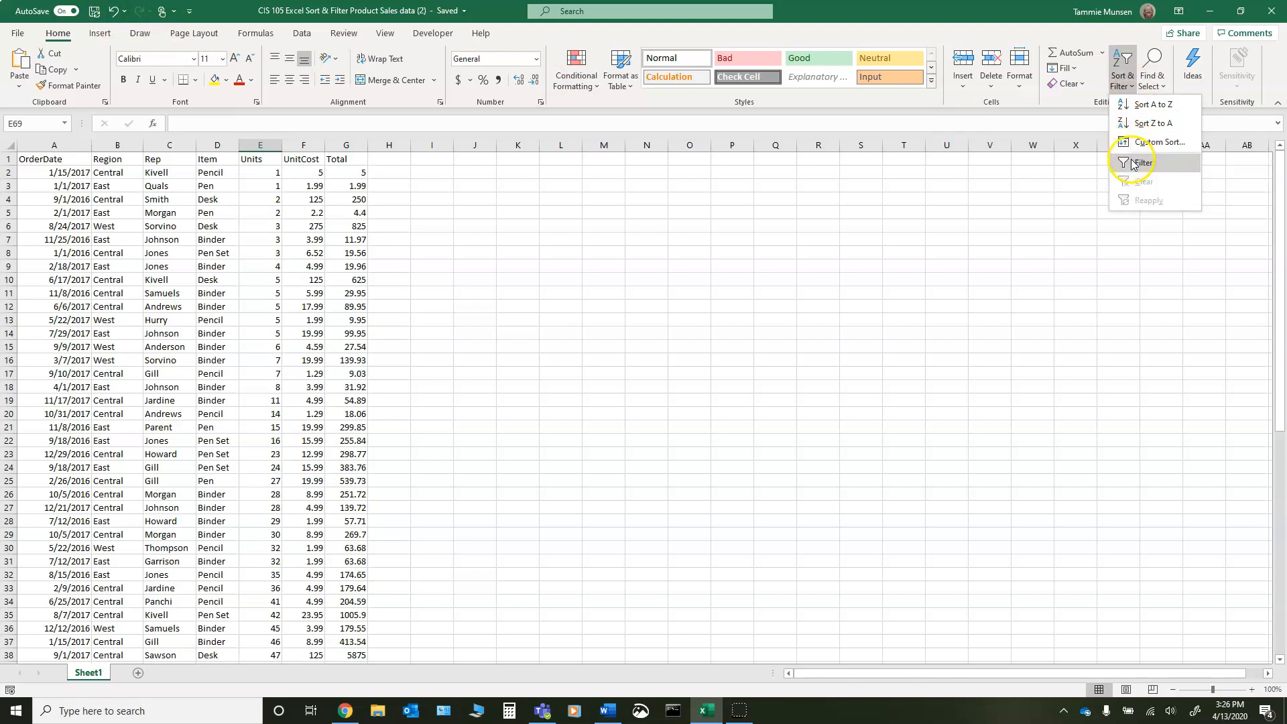
left_click(1136, 106)
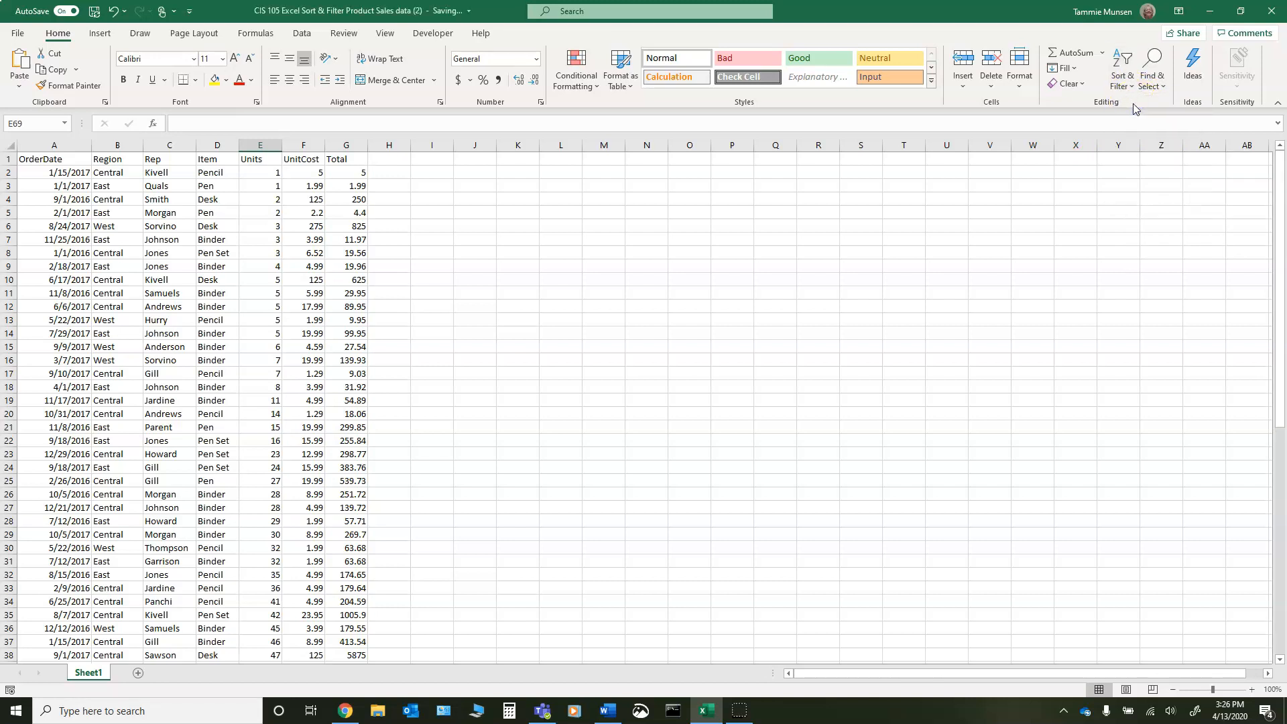
- Undo both ascending sorts, and sort the table by the Rep column from Z to A, expanding the selection to the adjacent data
left_click(111, 12)
left_click(112, 12)
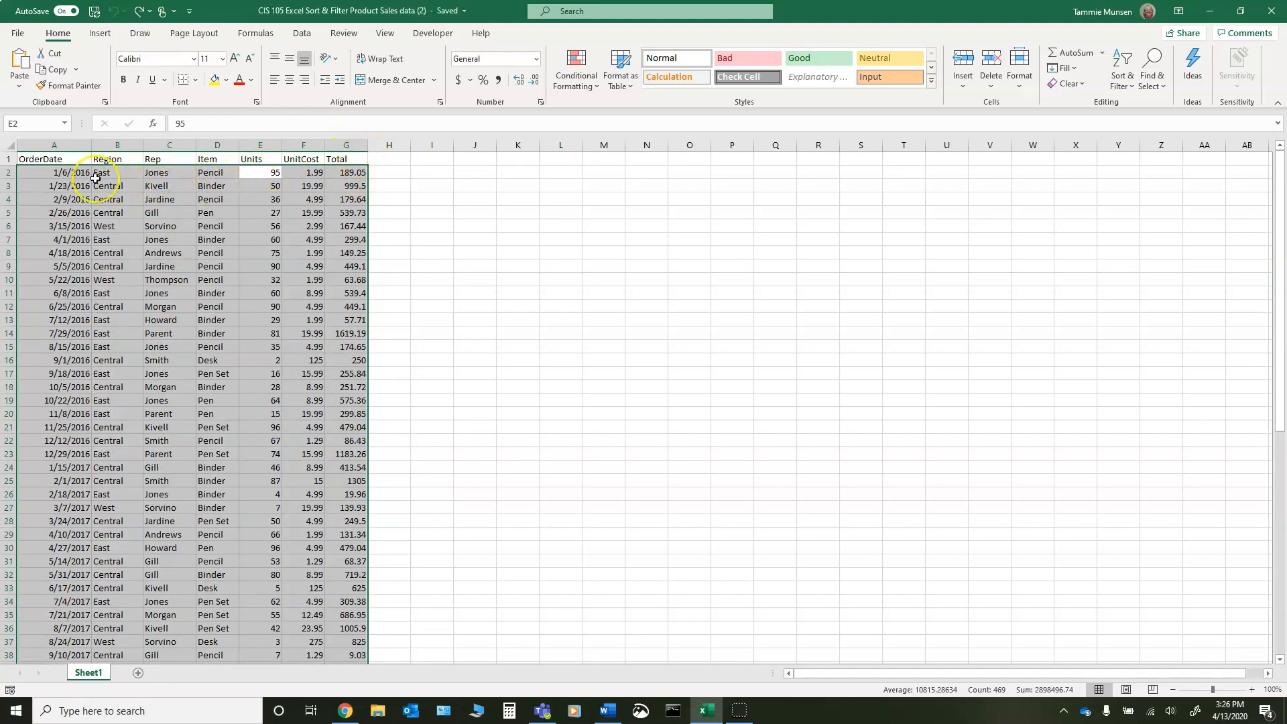
left_click(148, 158)
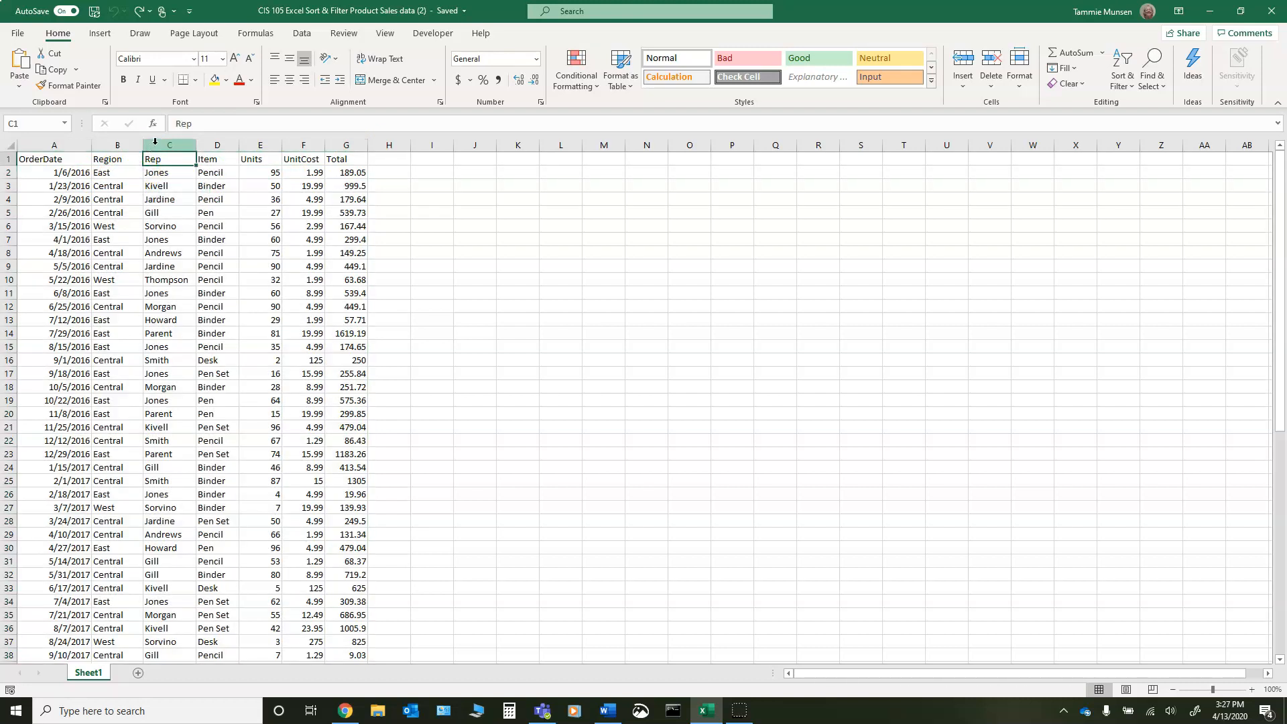
left_click(155, 140)
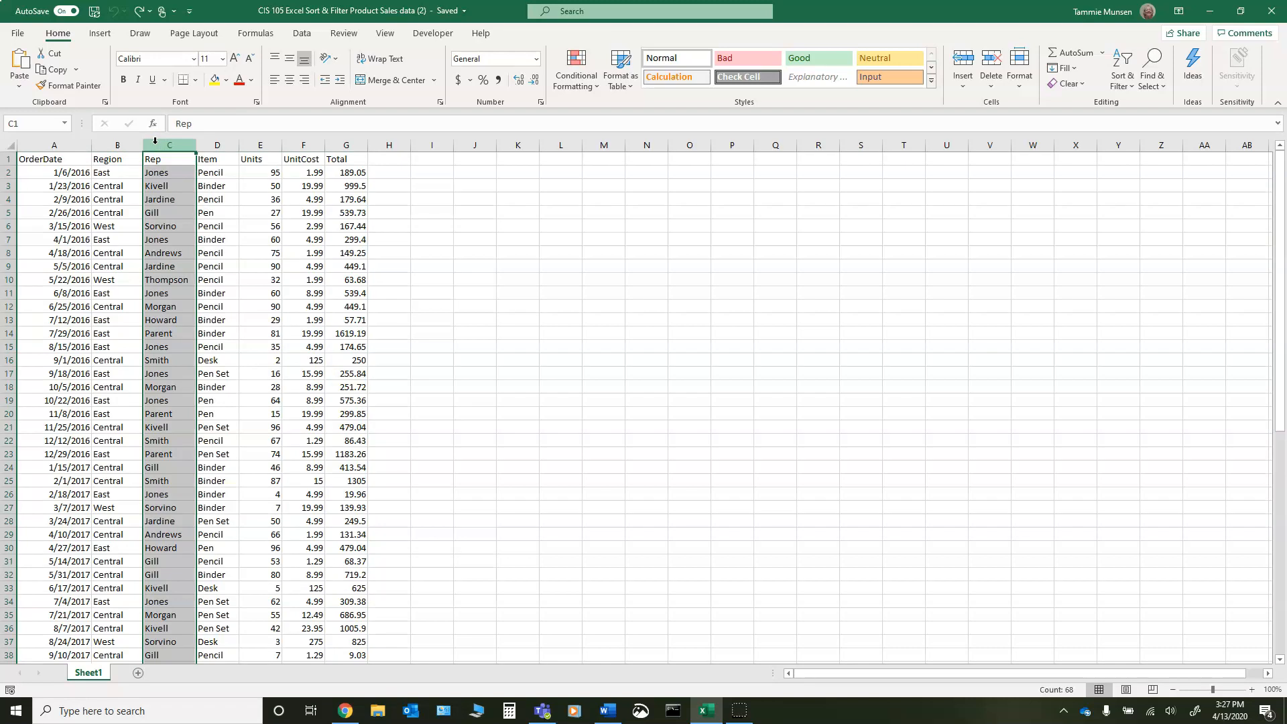
left_click(1124, 81)
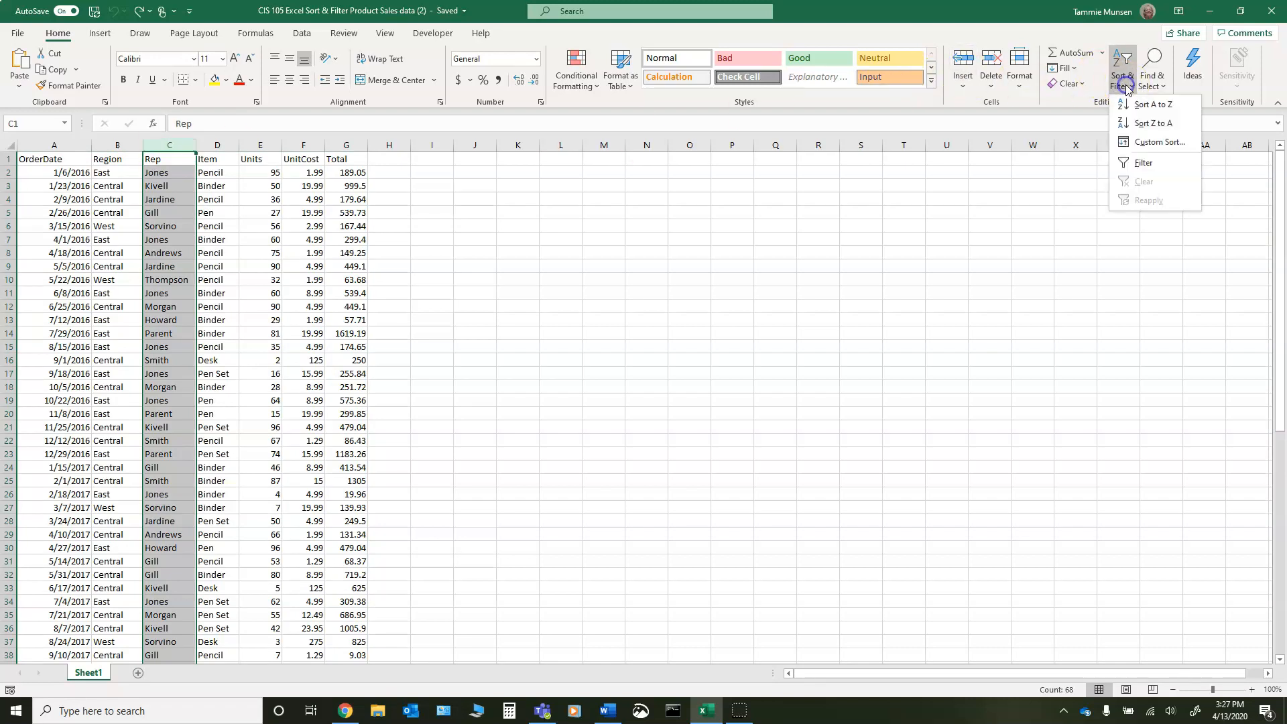
left_click(1135, 126)
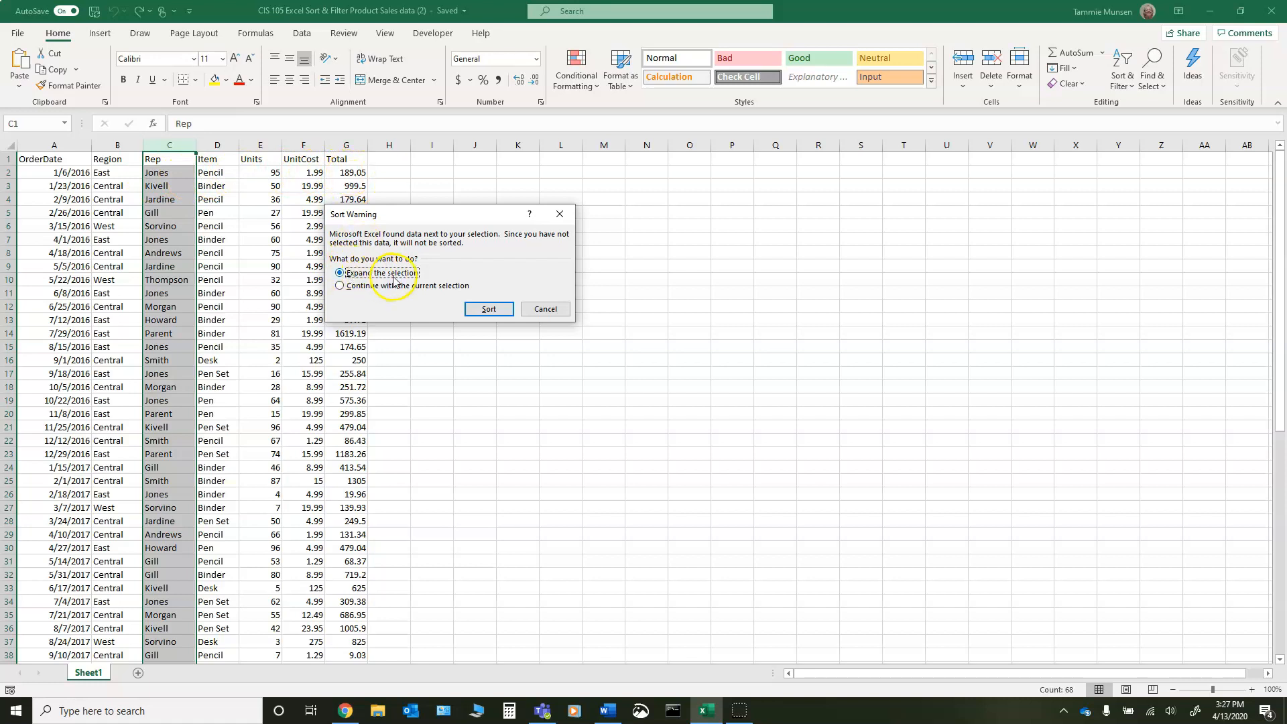
left_click(489, 309)
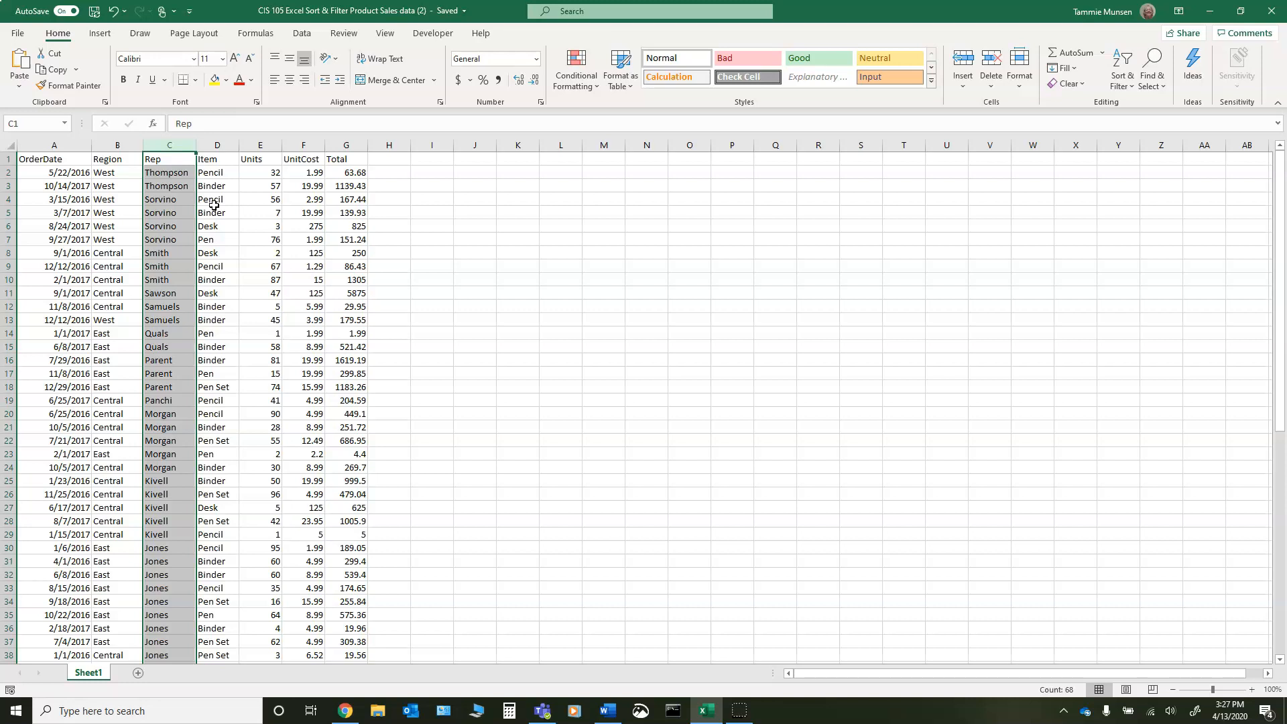
left_click(381, 161)
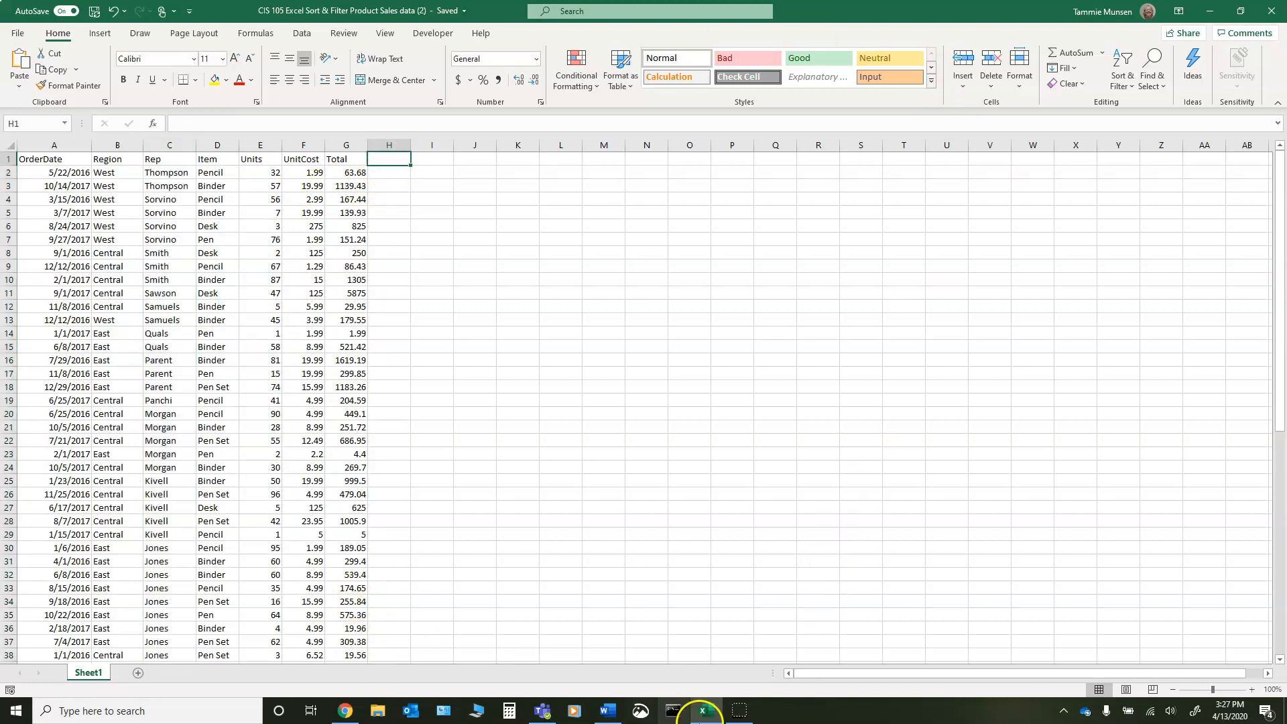
- Switch to Snip & Sketch and capture a rectangular snip of the table sorted by Rep
left_click(641, 711)
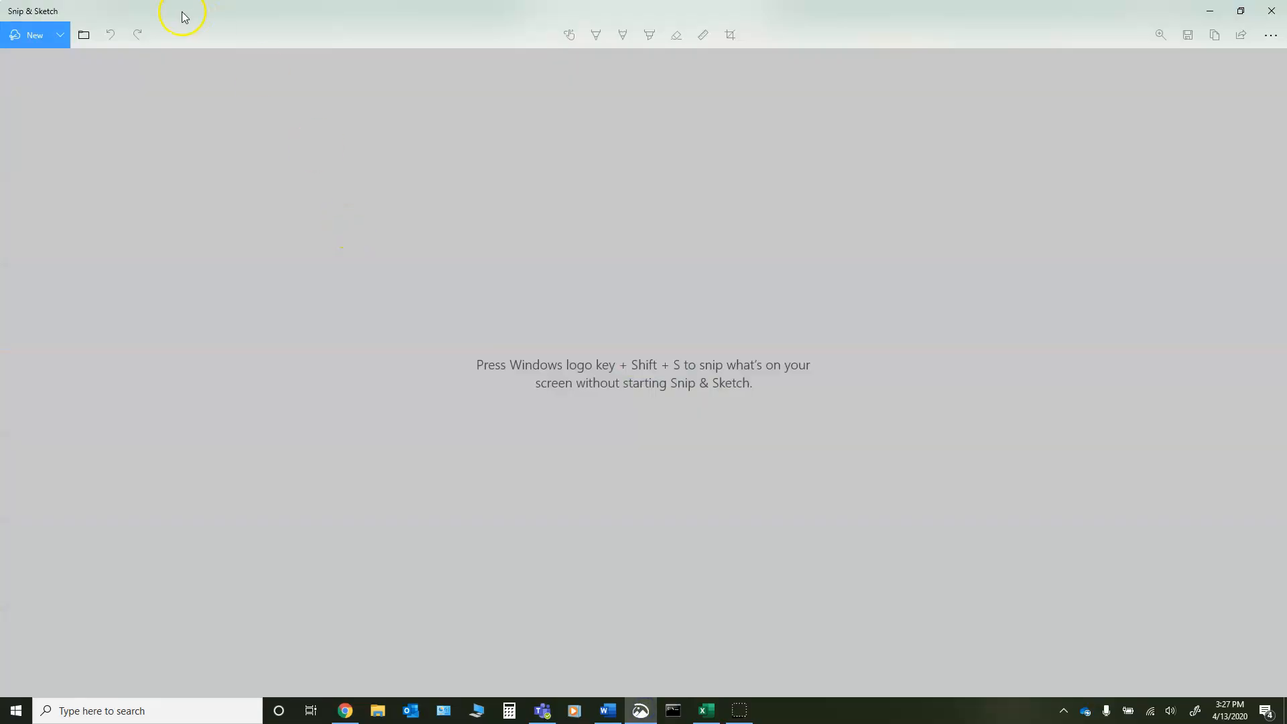
left_click(46, 39)
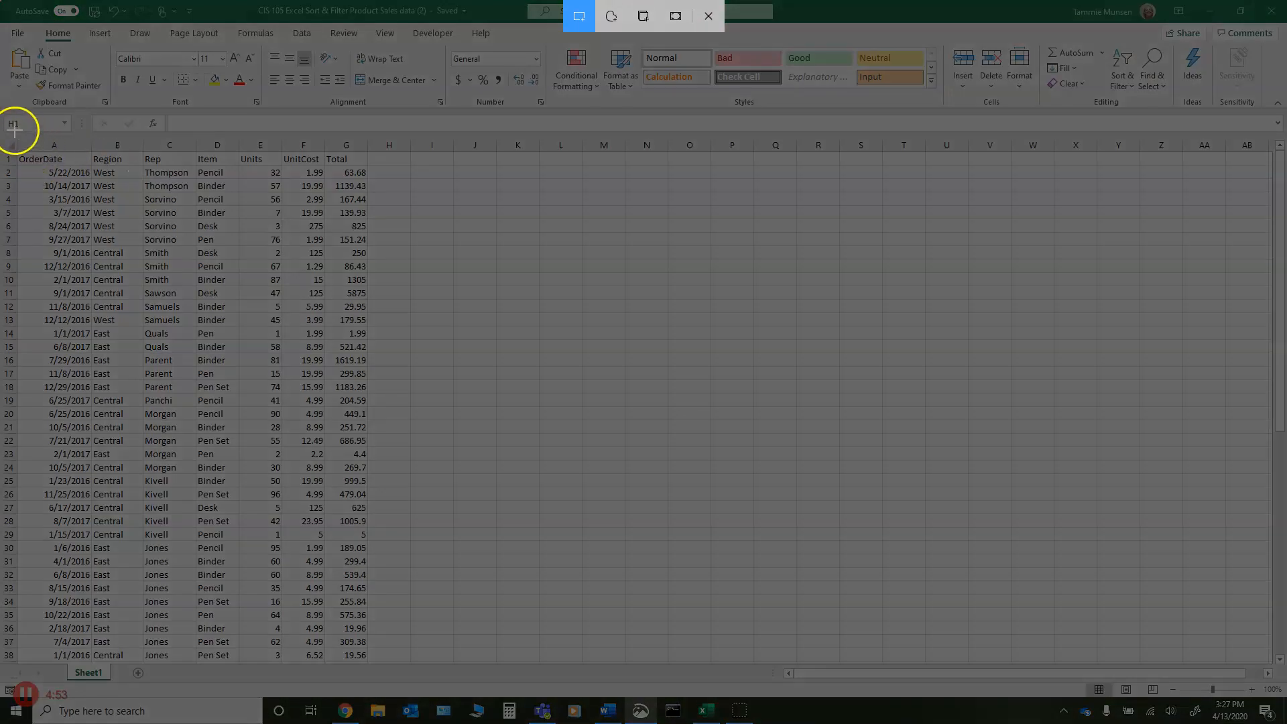
left_click_drag(5, 132, 433, 654)
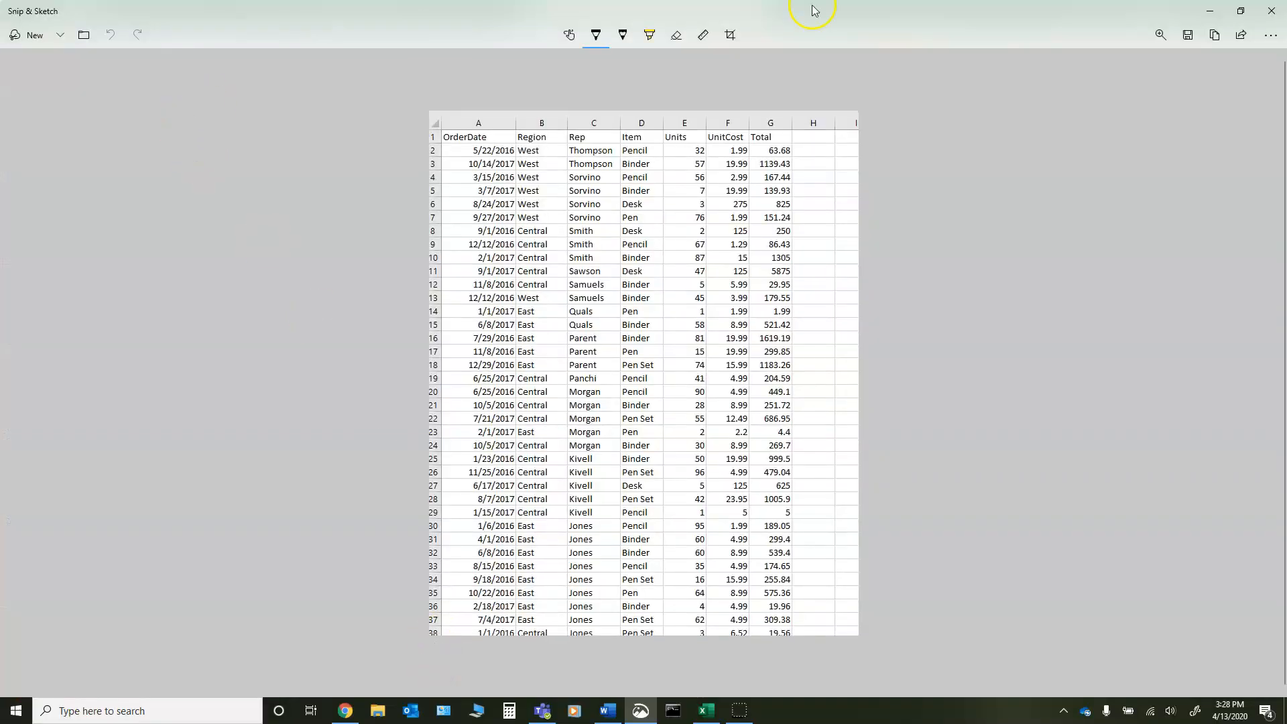
- Save the snip to the Desktop as a JPG named "rep descending" and close Snip & Sketch
left_click(1188, 35)
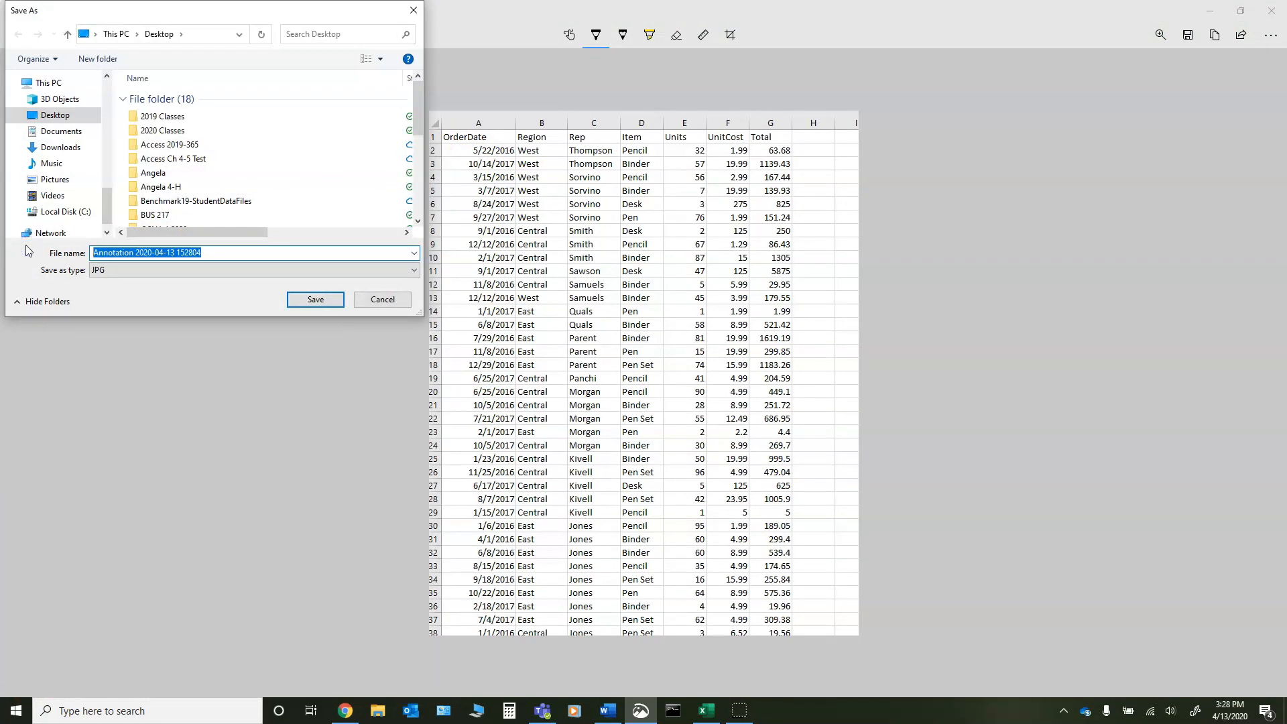
type("rep descending")
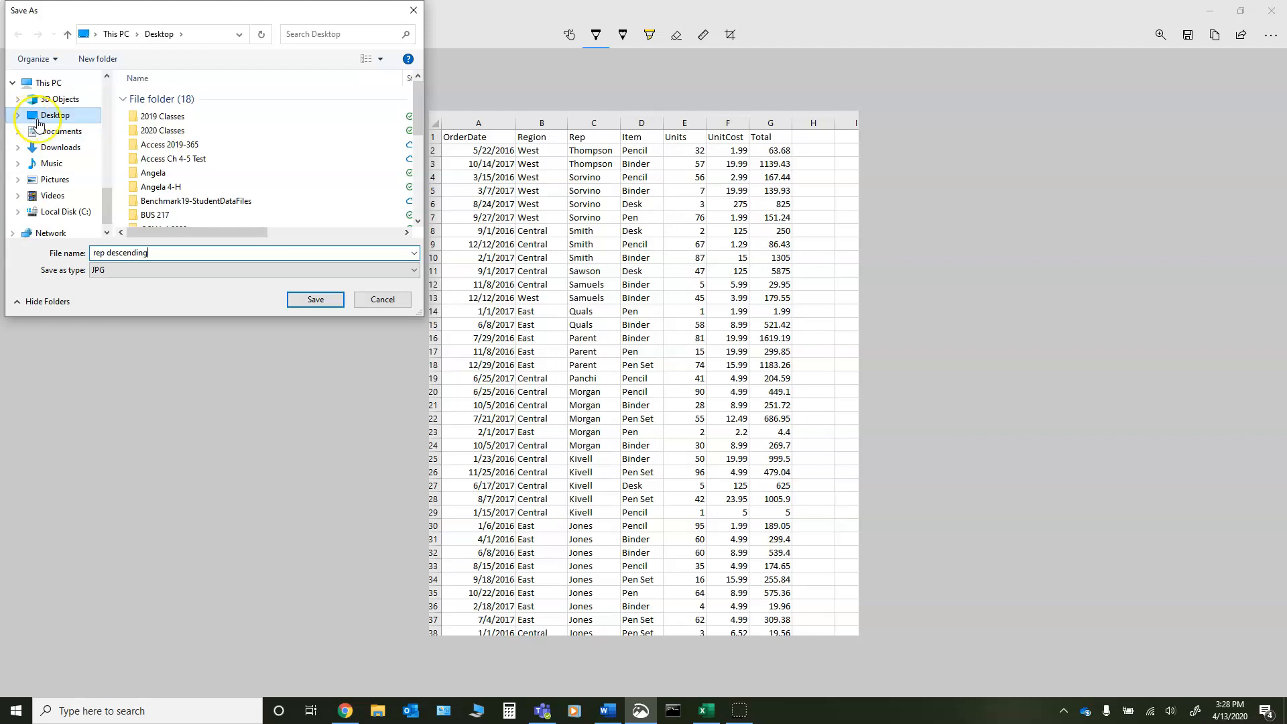
left_click(317, 303)
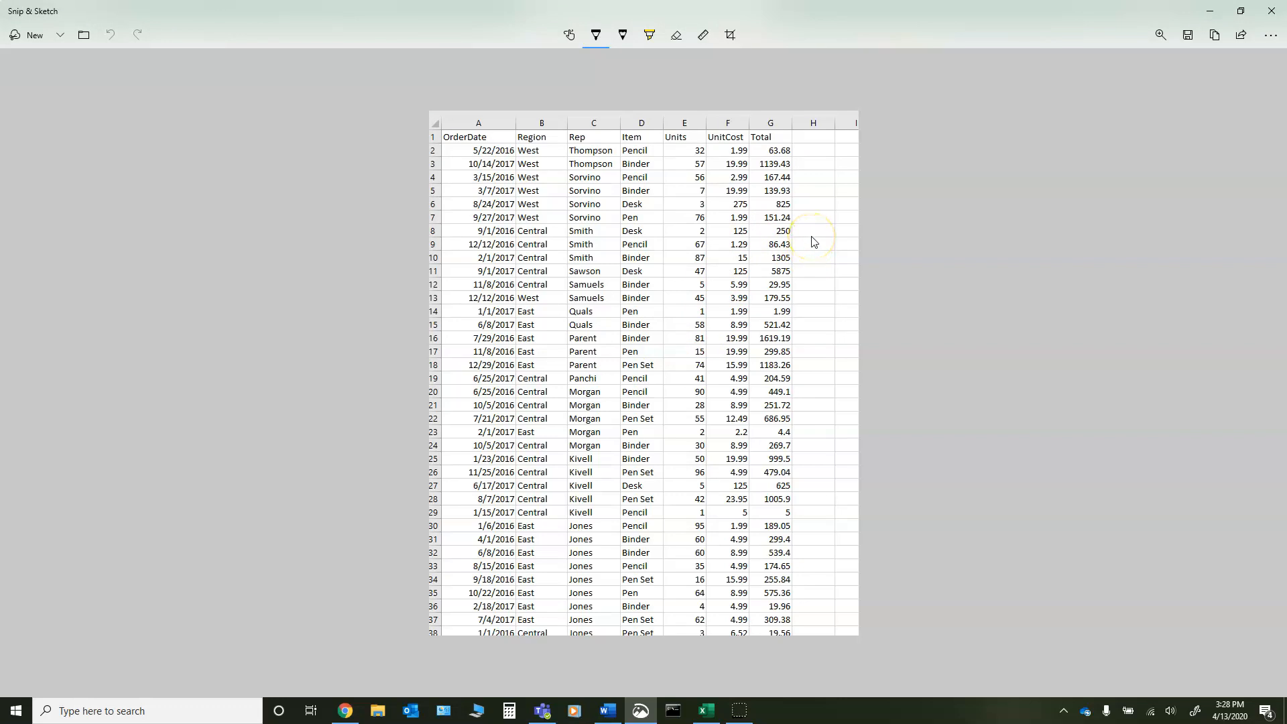
left_click(1277, 13)
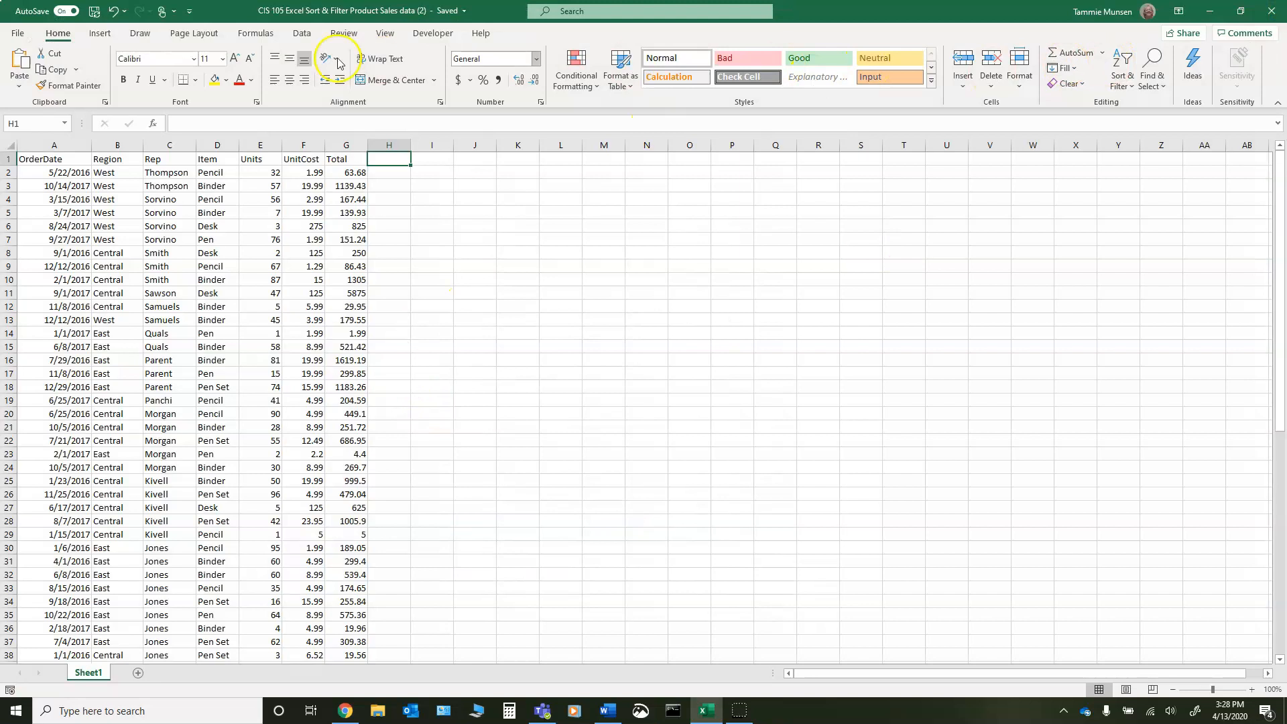
- Undo the descending sort by Rep and open a custom sort of the table with Rep, A to Z, as the first level
left_click(114, 11)
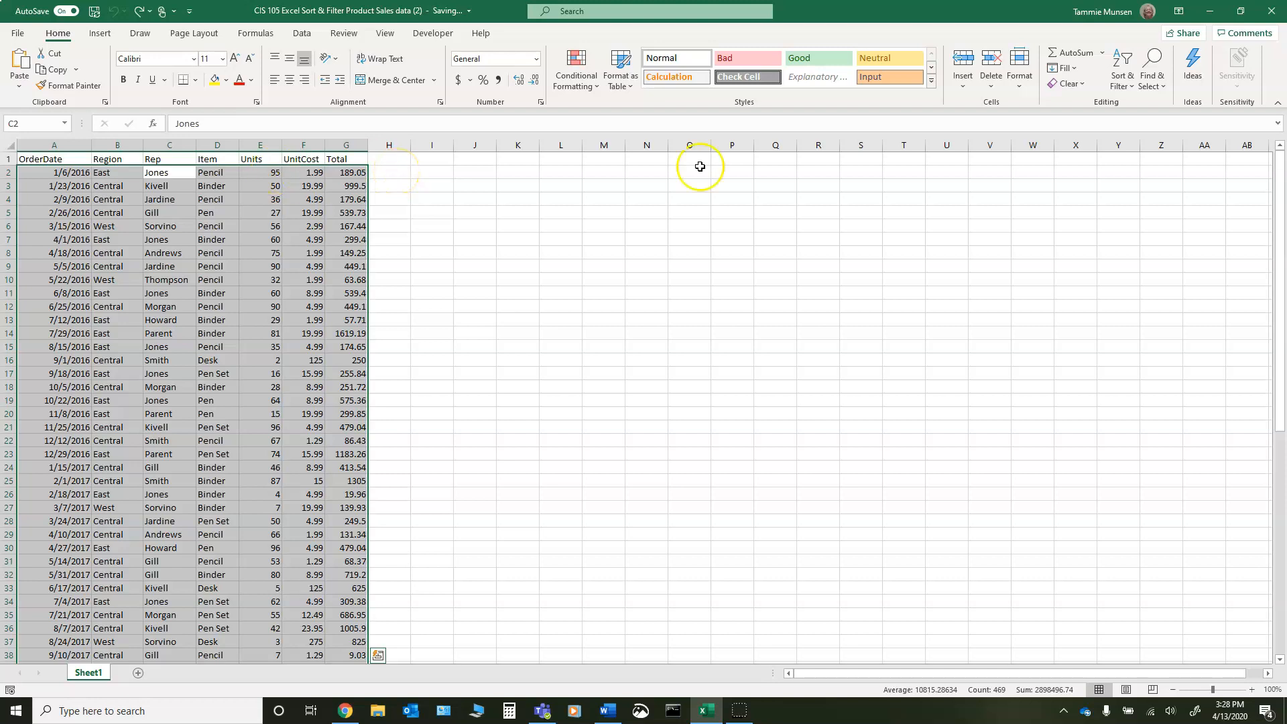
left_click(385, 159)
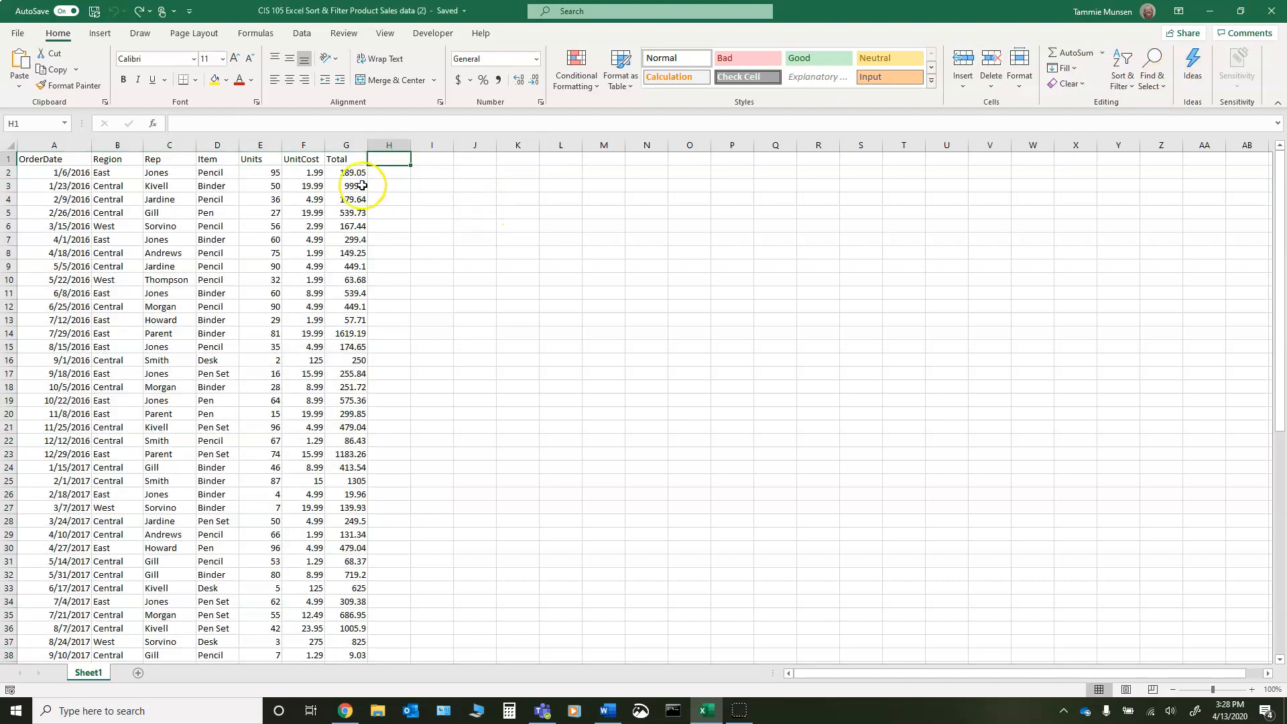
left_click(52, 162)
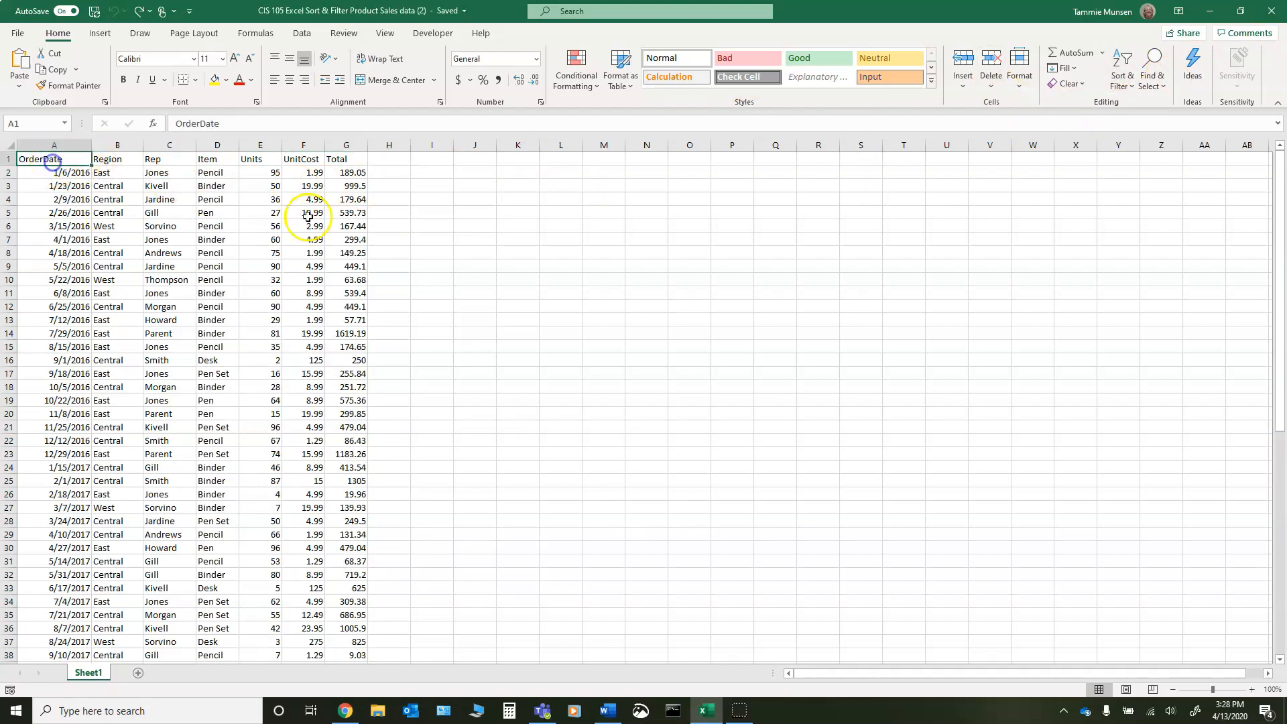
left_click(1123, 77)
left_click(1158, 142)
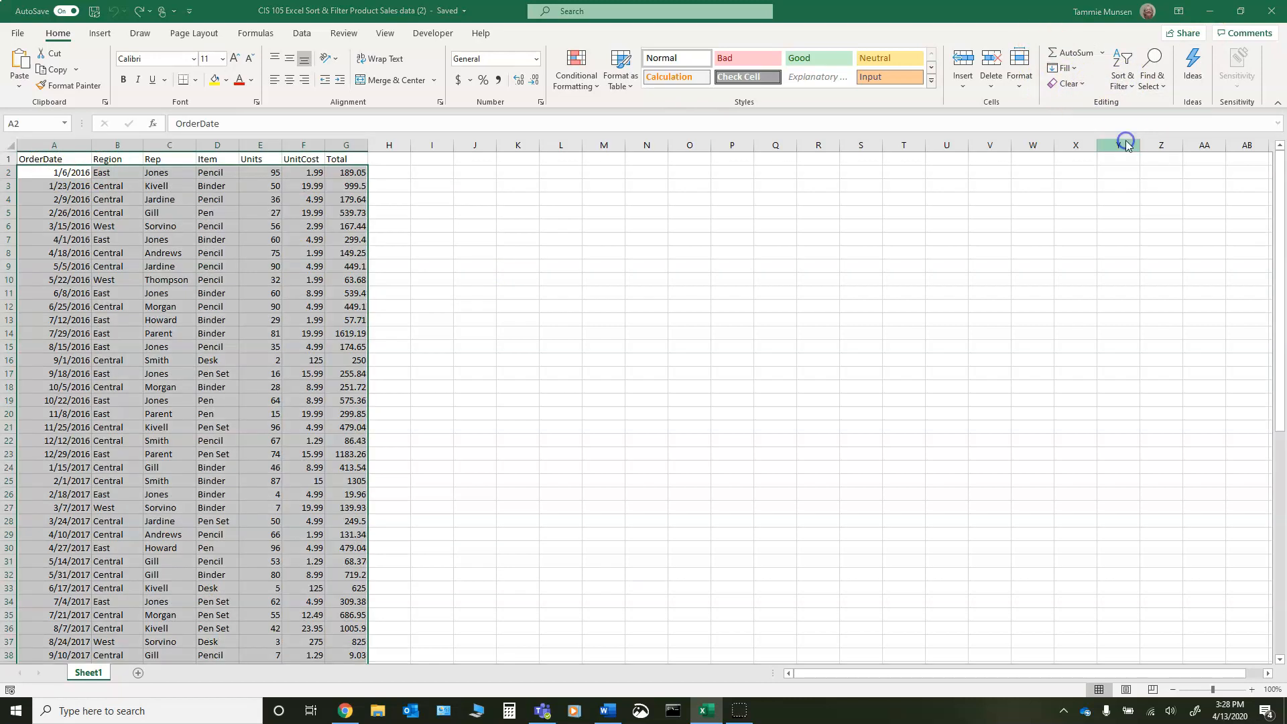
left_click_drag(447, 192, 617, 167)
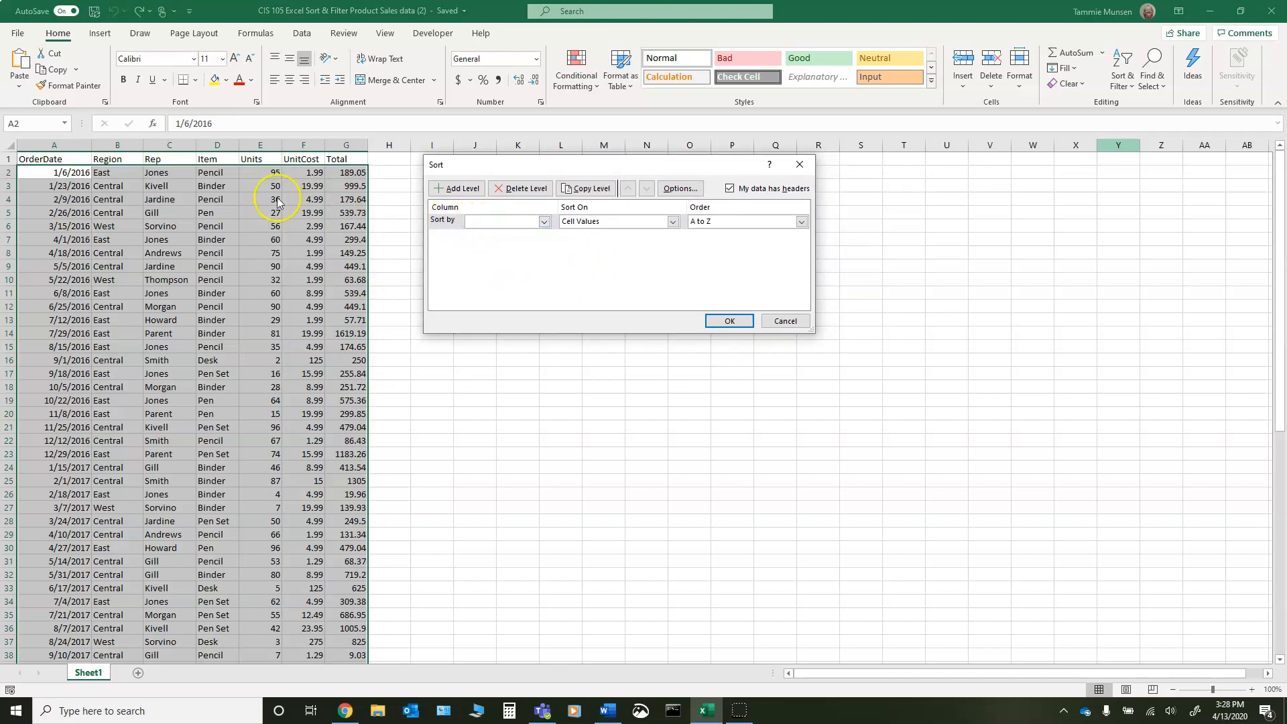
left_click(544, 222)
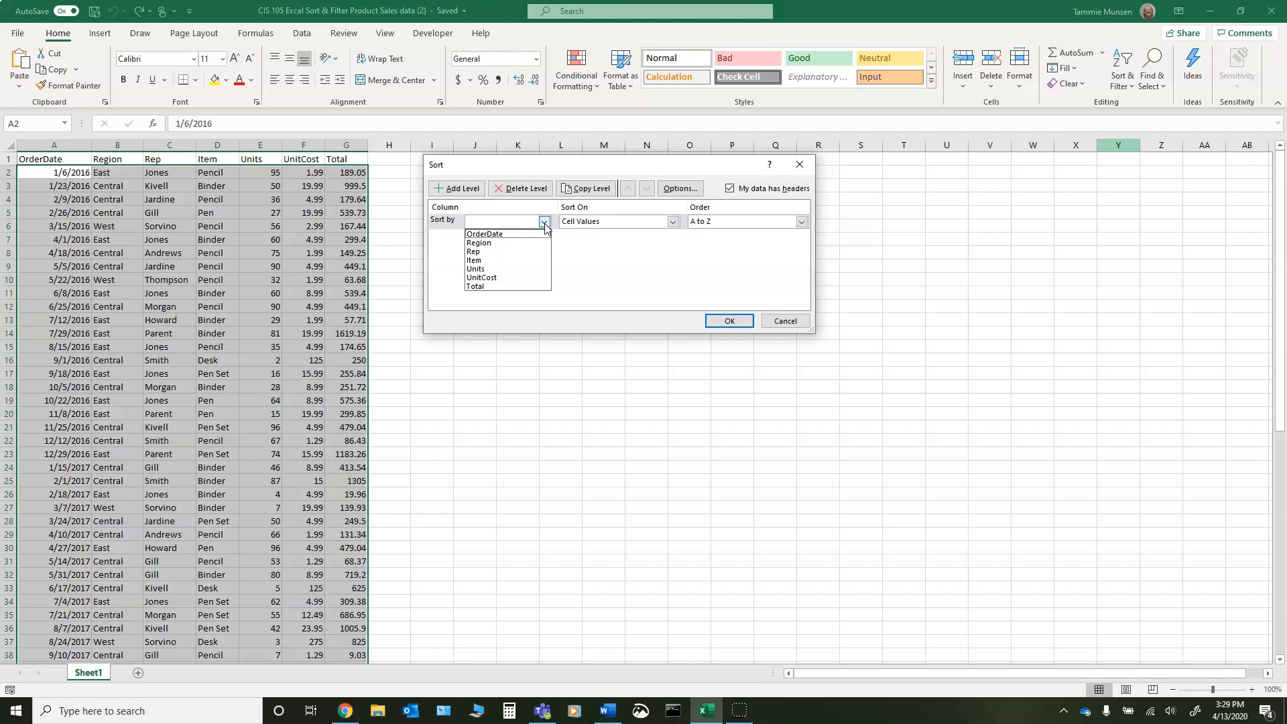
left_click(484, 253)
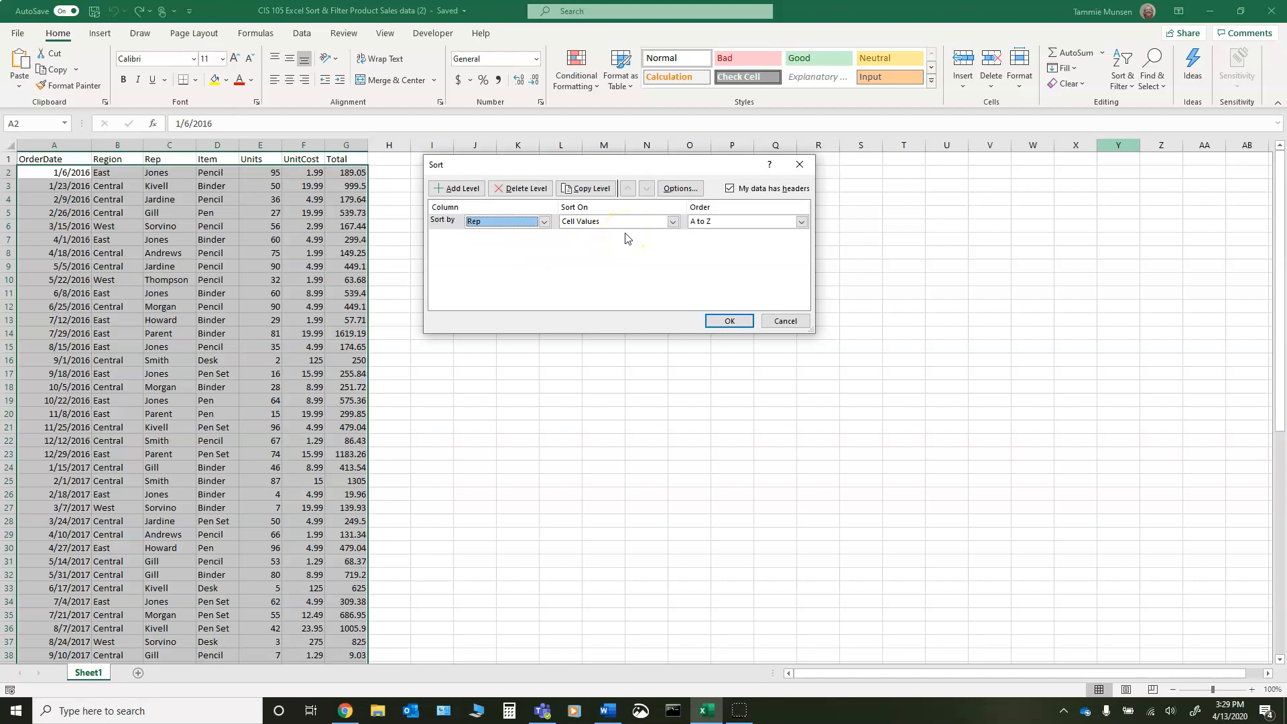
- Add a second sort level by Total, Largest to Smallest, and apply the custom sort
left_click(461, 191)
left_click(544, 237)
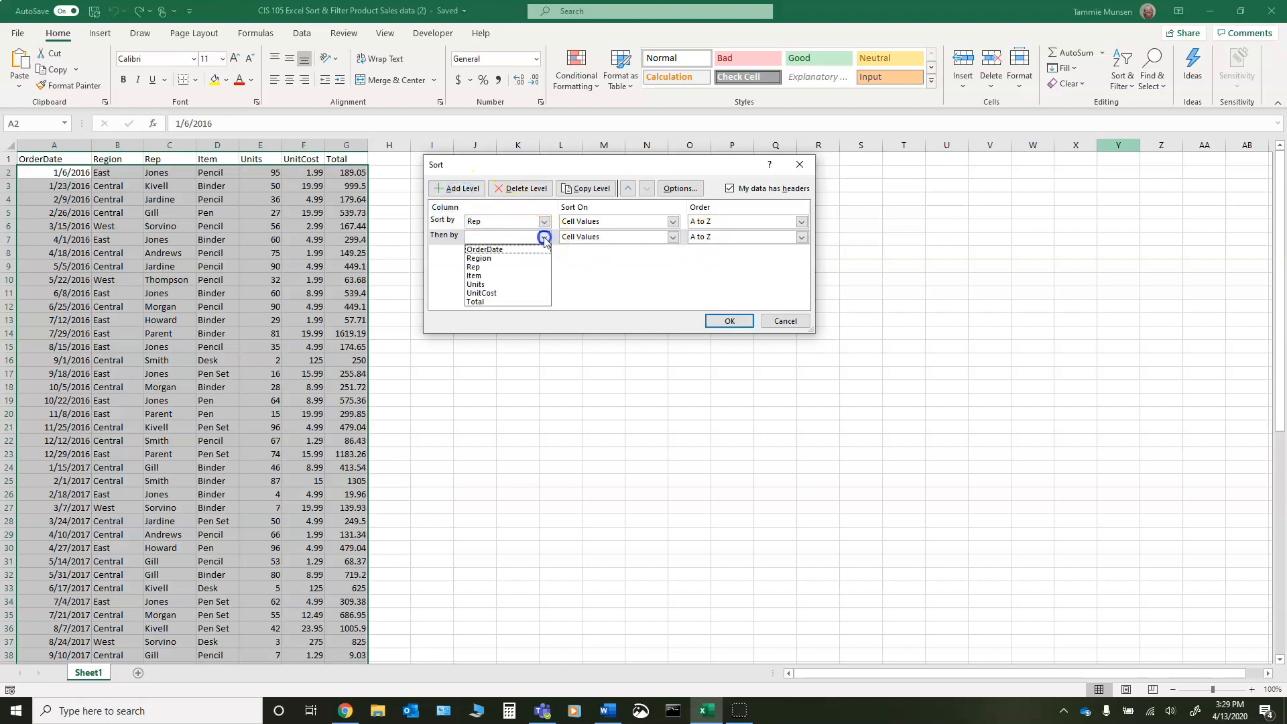
left_click(494, 302)
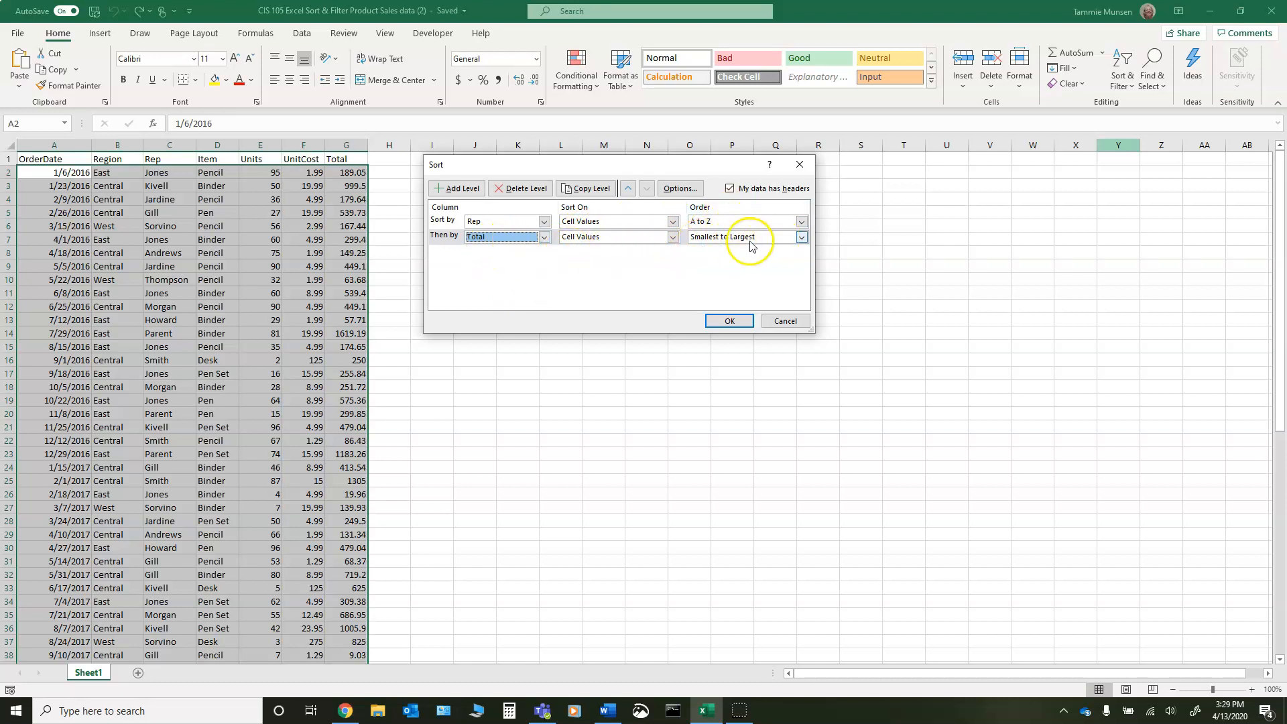
left_click(801, 236)
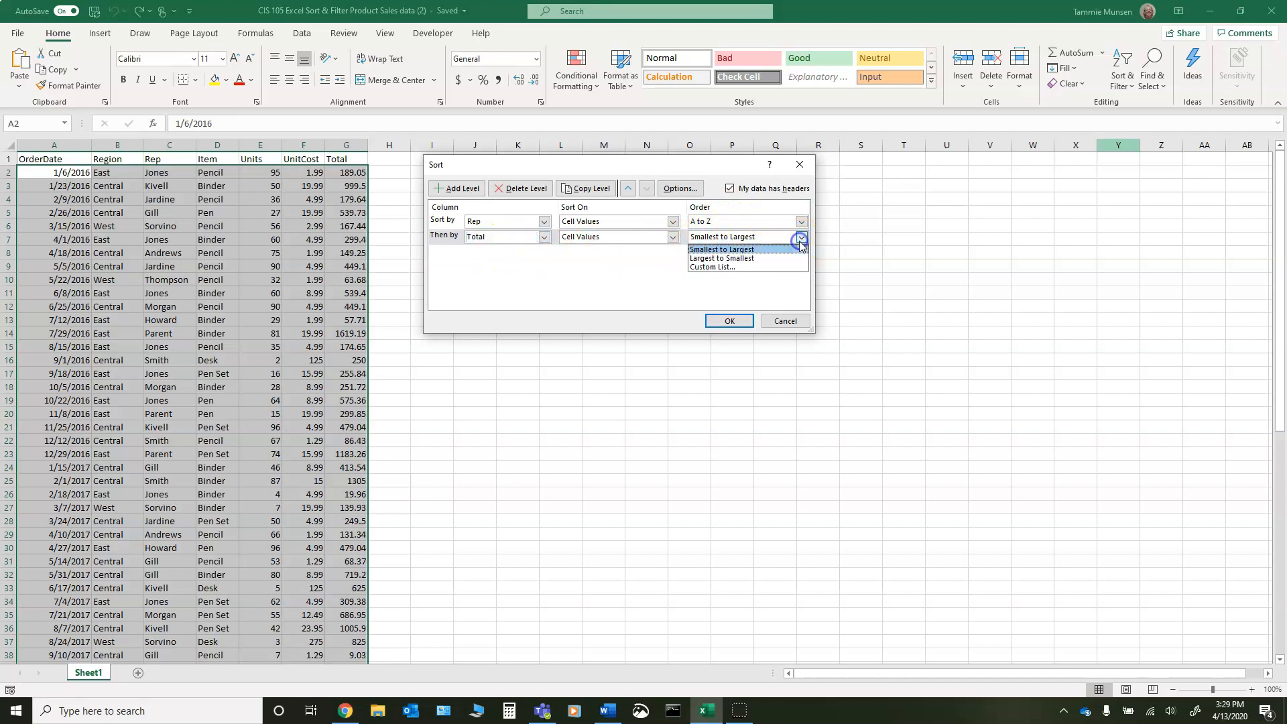
left_click(758, 258)
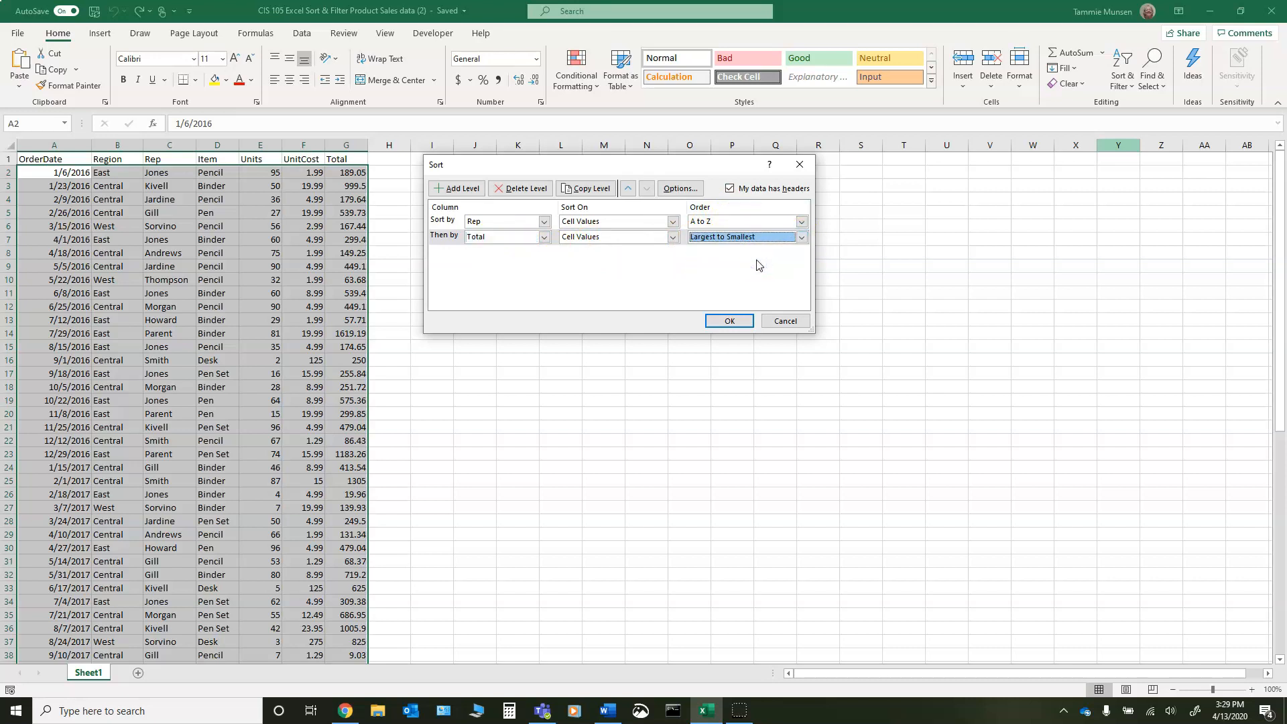
left_click(729, 322)
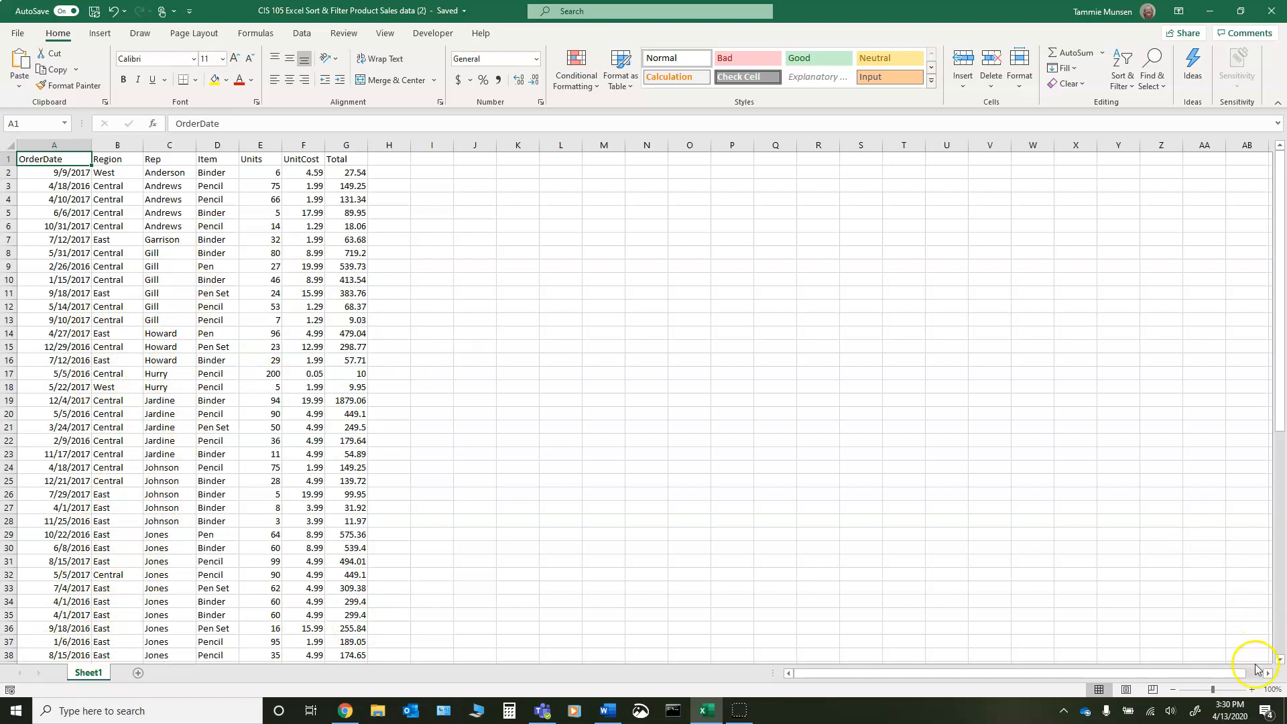
- Switch to Snip & Sketch, capture a rectangular snip of the entire table sorted by Rep and Total, and close Snip & Sketch
left_click(1172, 691)
left_click(1172, 691)
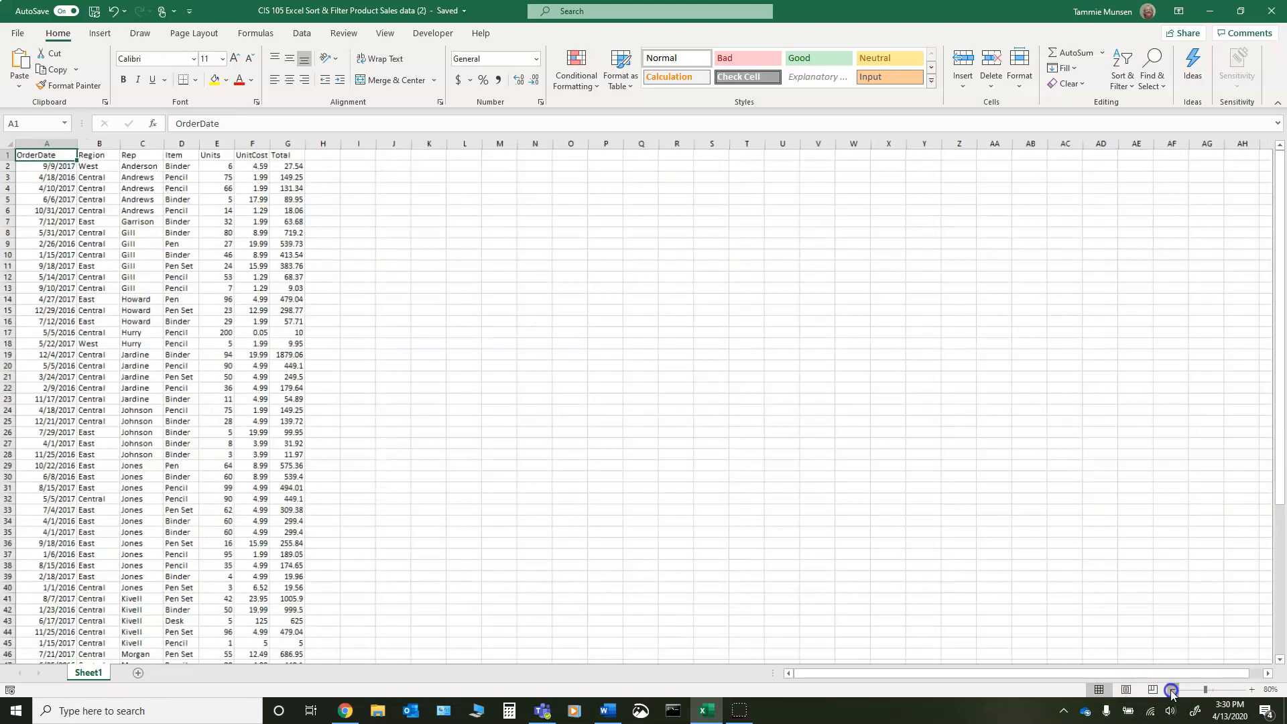
left_click(1172, 691)
left_click(1171, 691)
left_click(1172, 691)
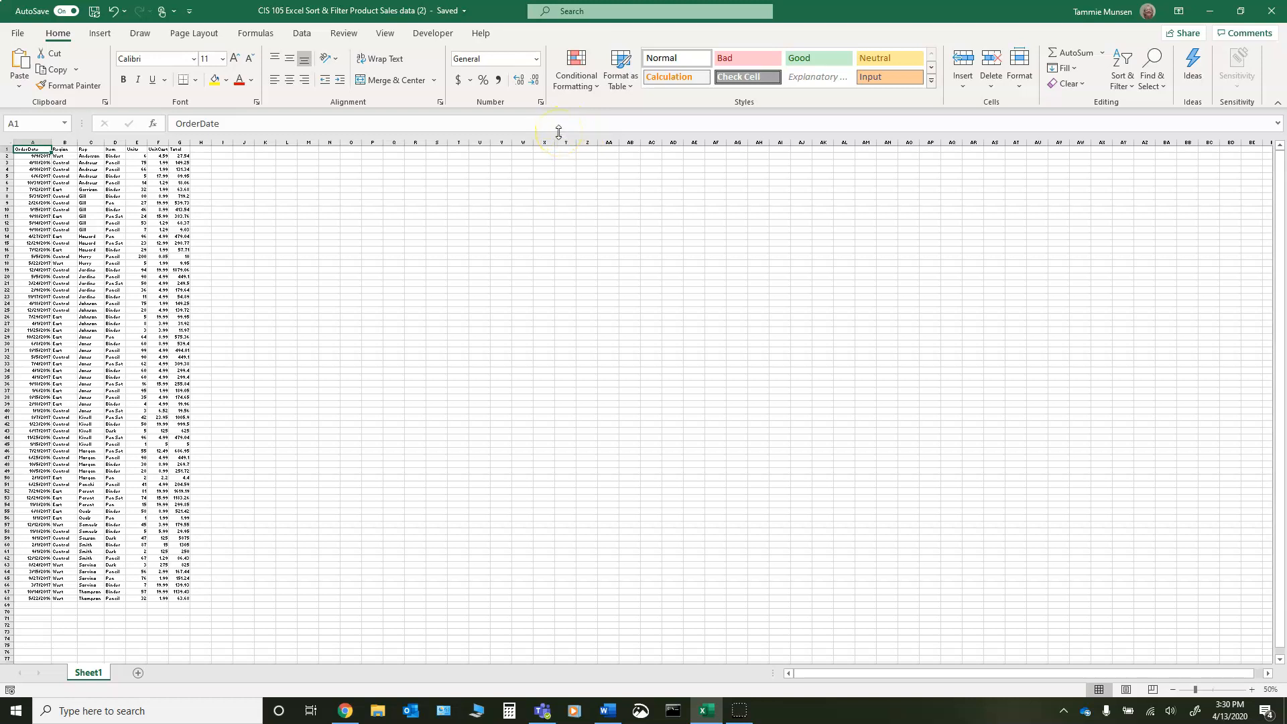
left_click(641, 710)
left_click(58, 32)
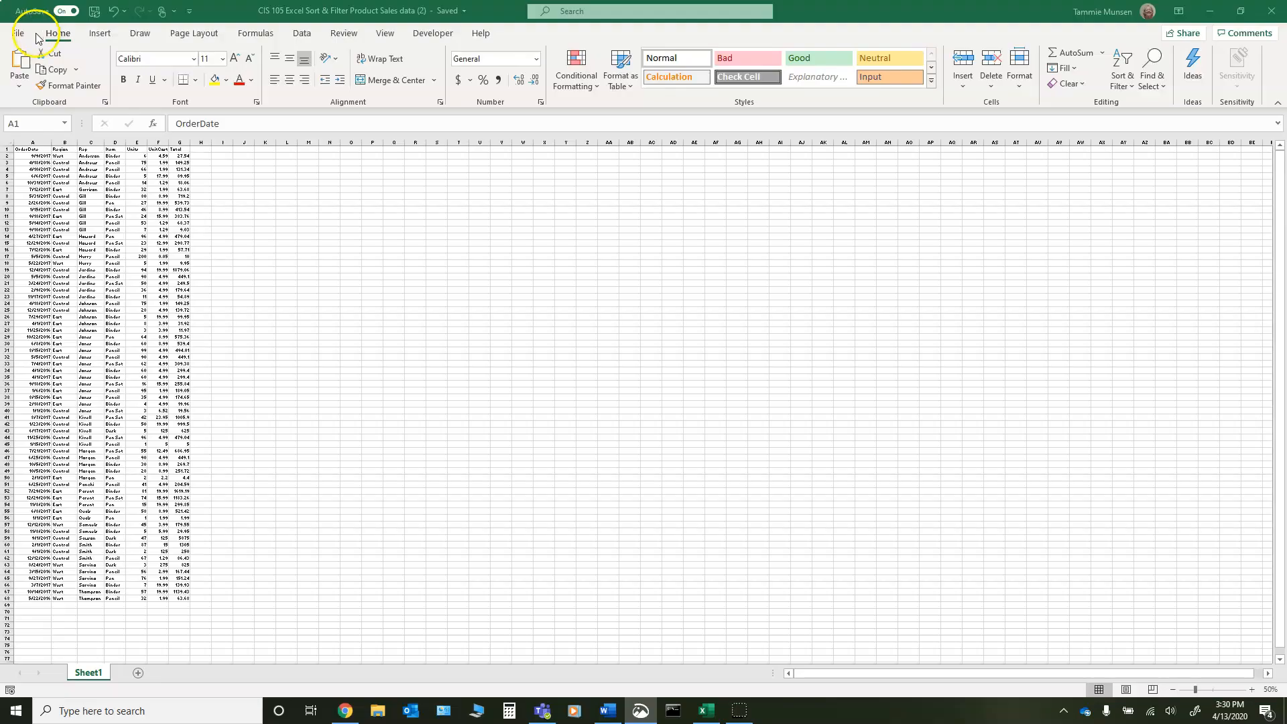
mouse_move(2, 137)
left_mouse_down()
mouse_move(26, 163)
mouse_move(224, 621)
mouse_move(206, 609)
left_mouse_up()
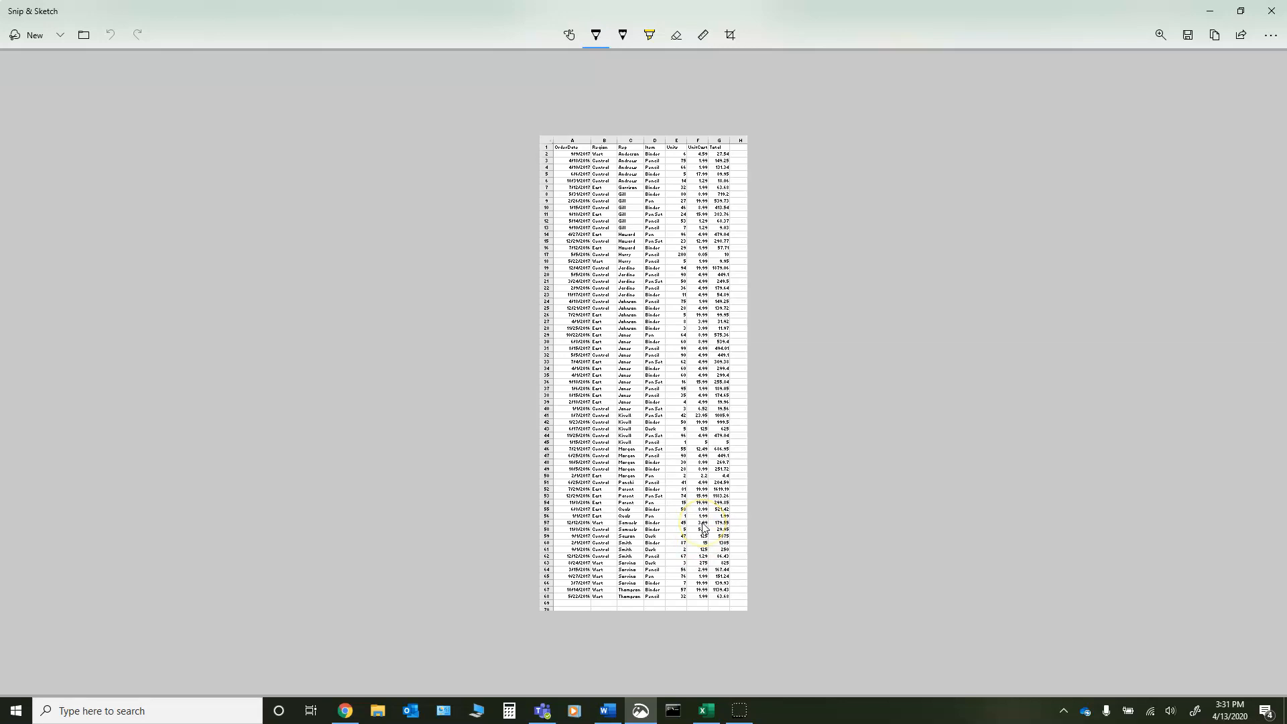
left_click(1278, 11)
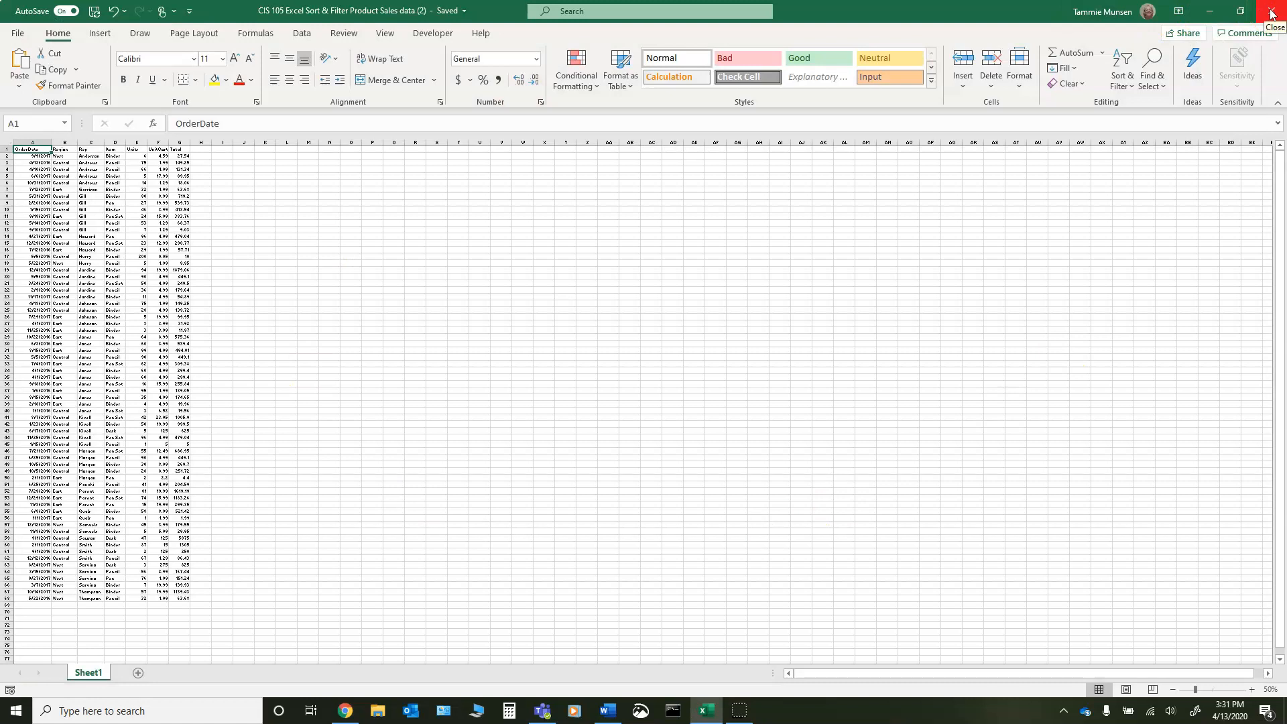
- Undo the two-level sort by Rep and Total in Excel and deselect the table
left_click(1252, 690)
left_click(1251, 690)
left_click(1252, 690)
left_click(1252, 690)
left_click(1252, 690)
left_click(1251, 690)
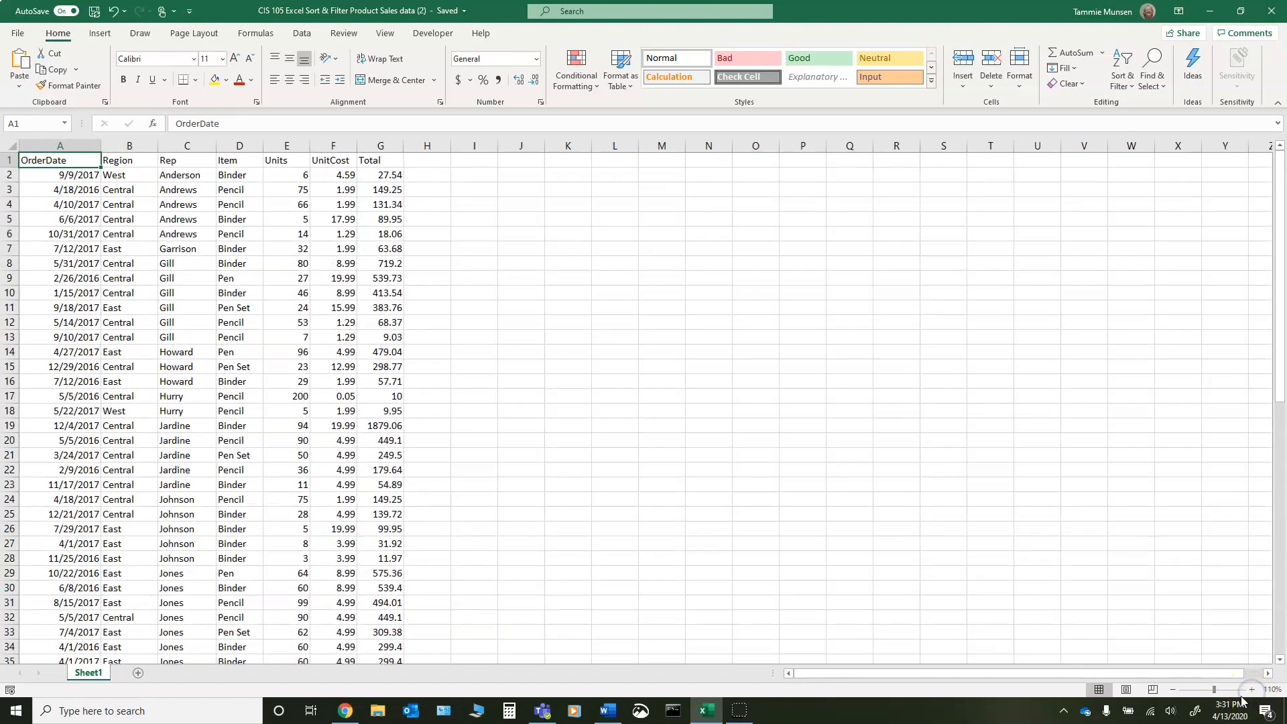
left_click(1172, 690)
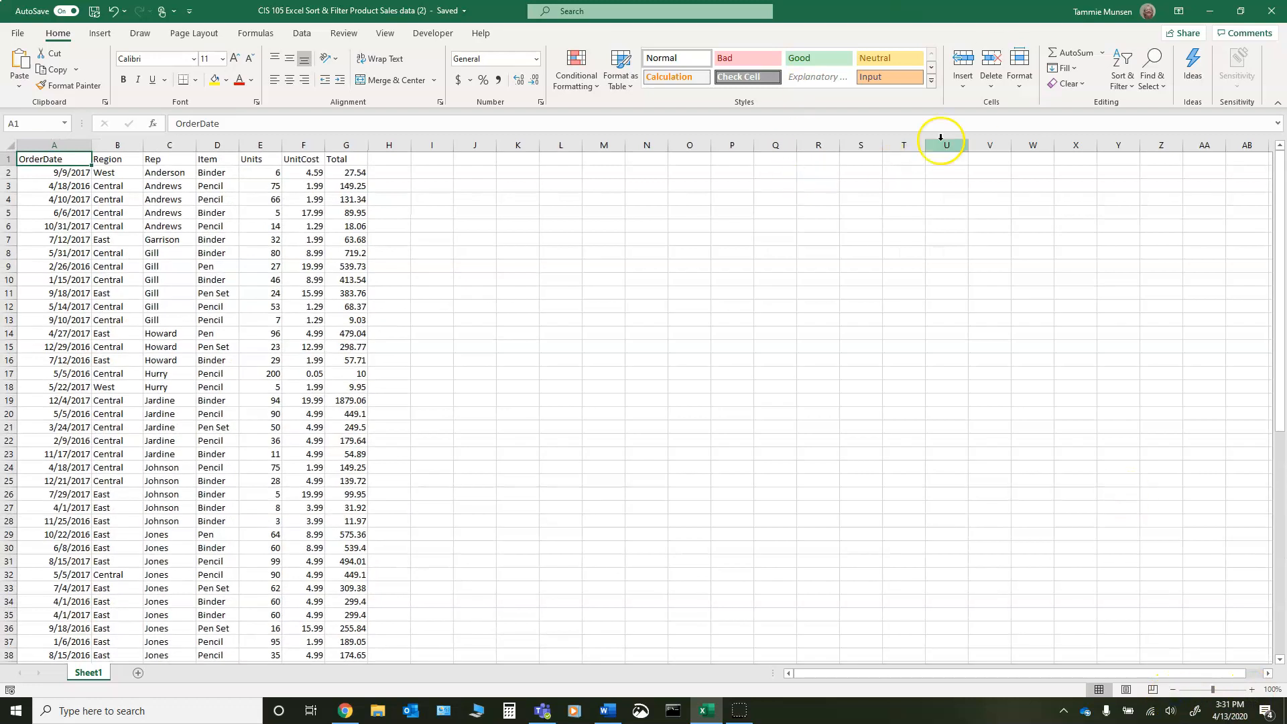
left_click(110, 9)
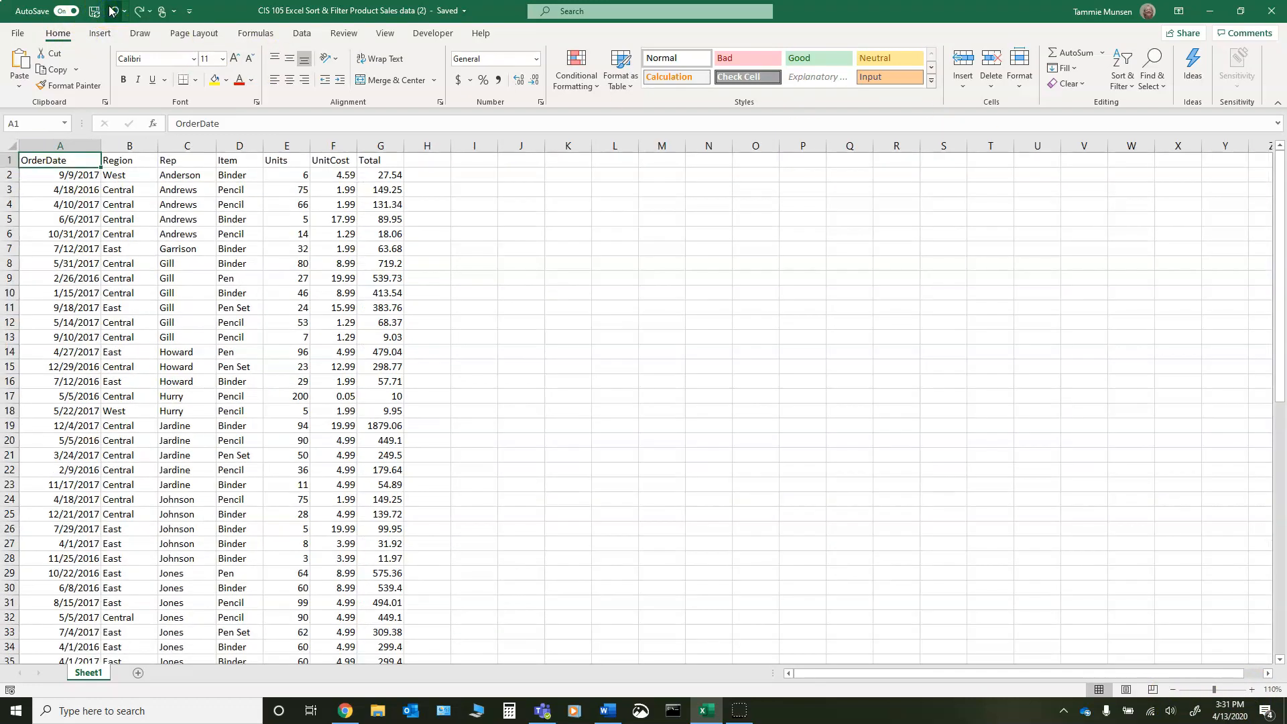
left_click(110, 9)
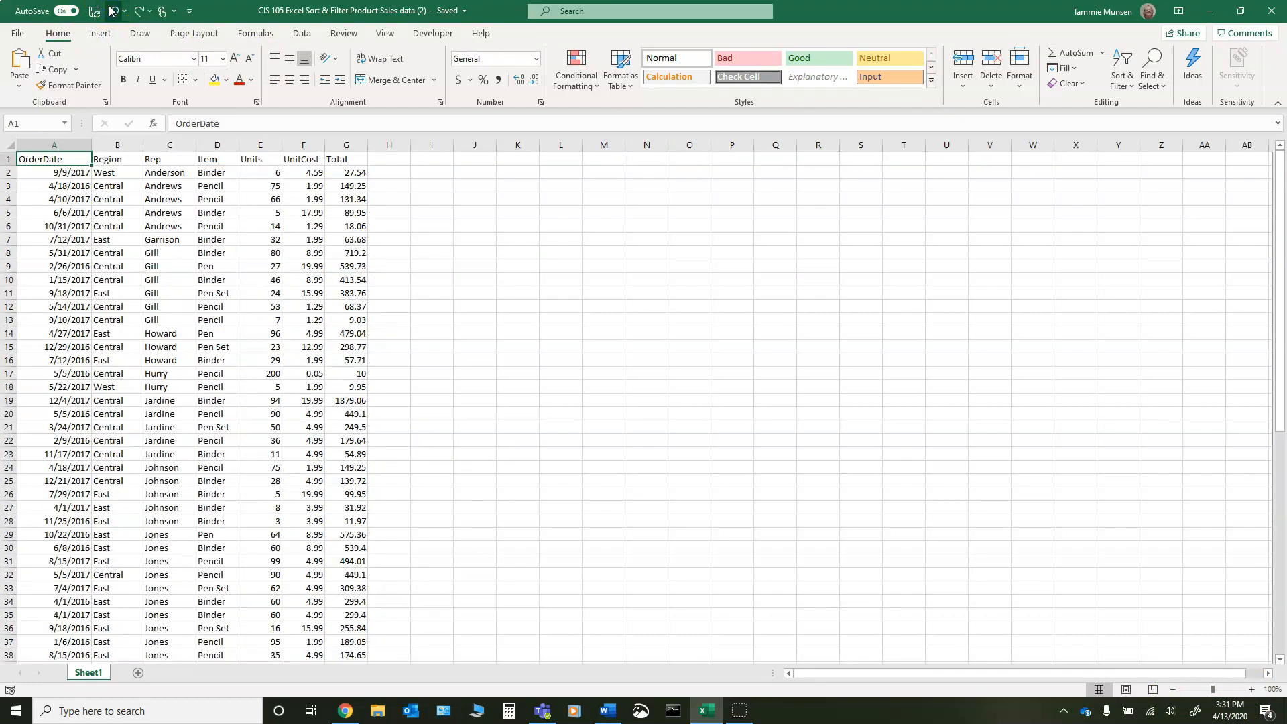
left_click(114, 10)
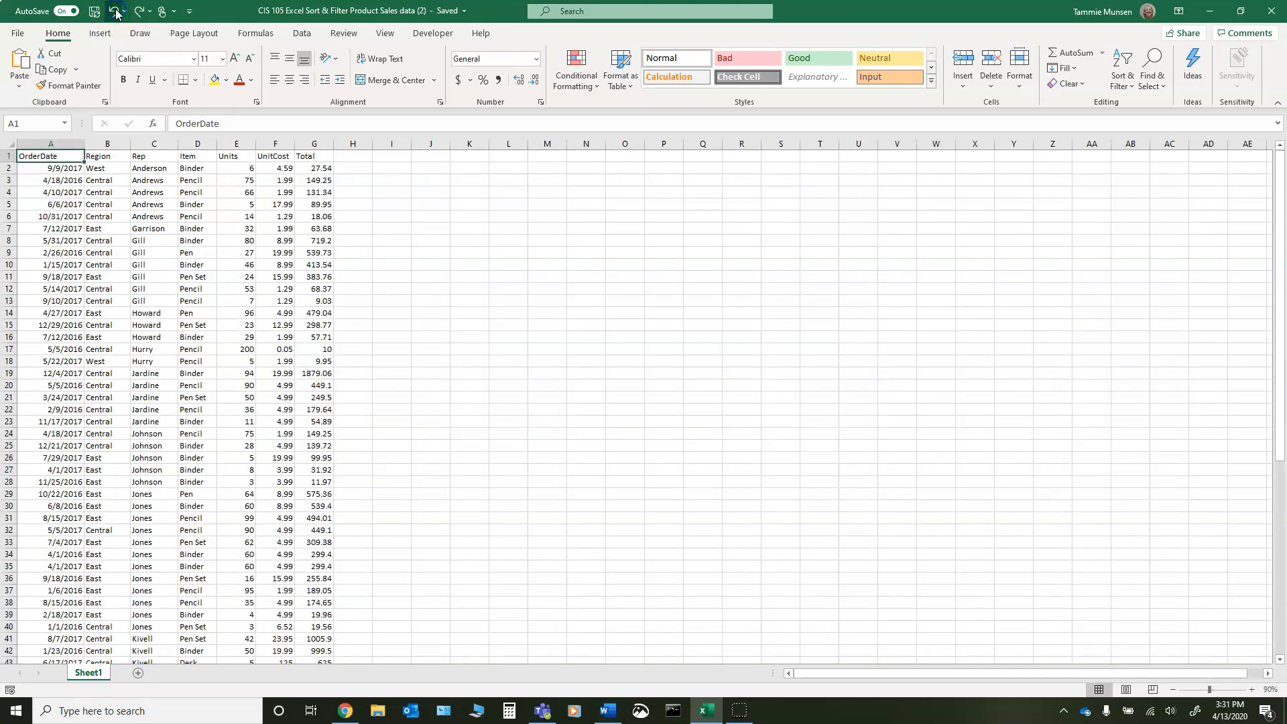
left_click(116, 13)
left_click(116, 13)
left_click(116, 13)
left_click(116, 14)
left_click(116, 13)
left_click(116, 13)
left_click(116, 14)
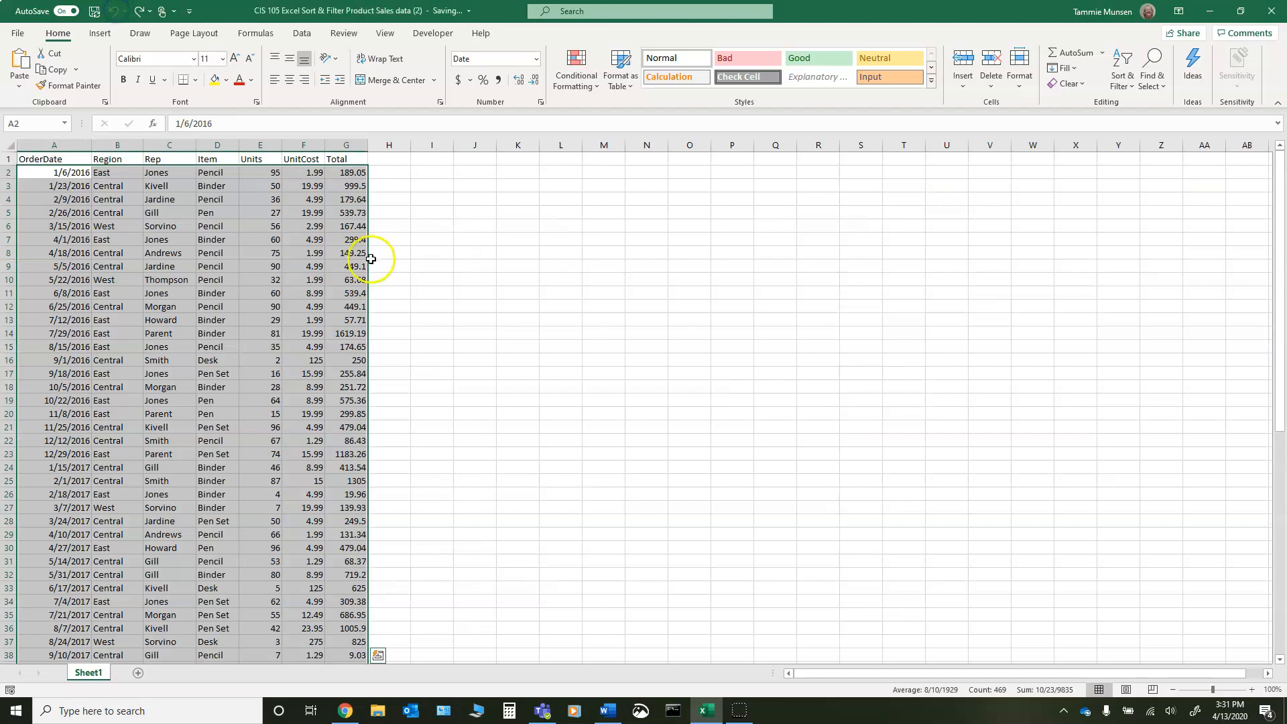
left_click(401, 177)
left_click(401, 177)
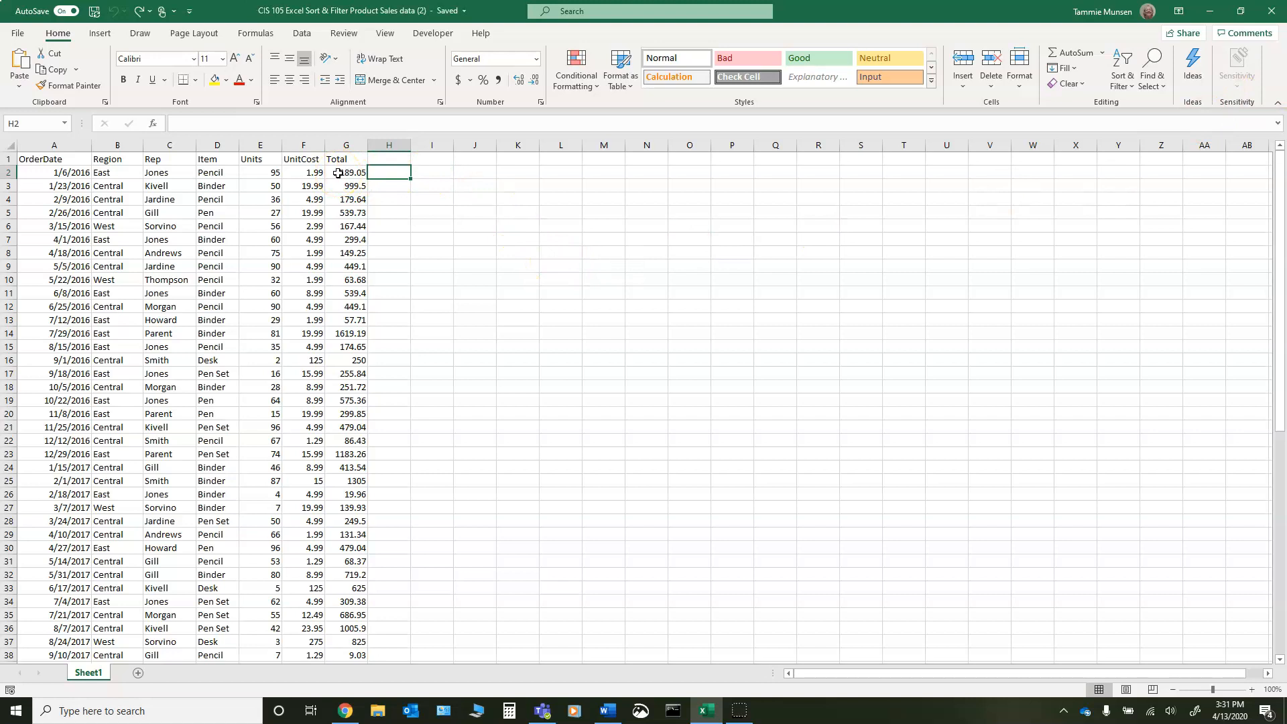
- Open a custom sort of the table and set Region, A to Z, as the first level
left_click(51, 160)
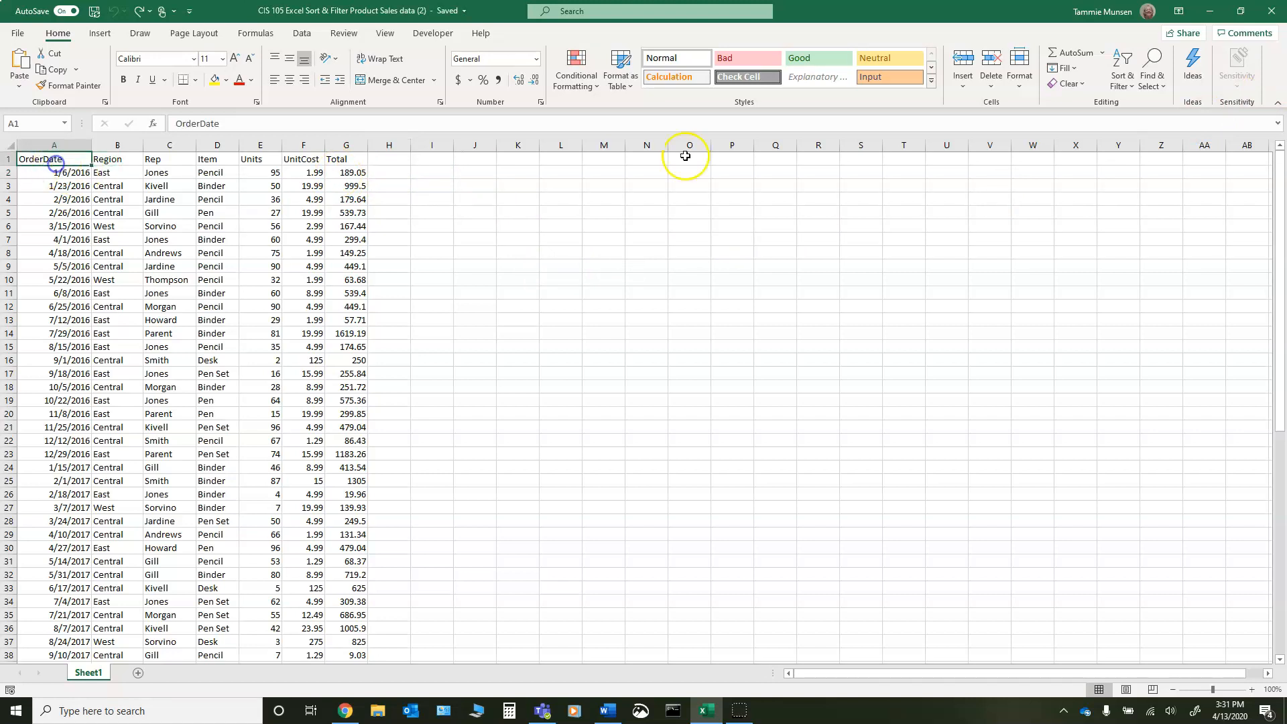
left_click(1123, 80)
left_click(1132, 143)
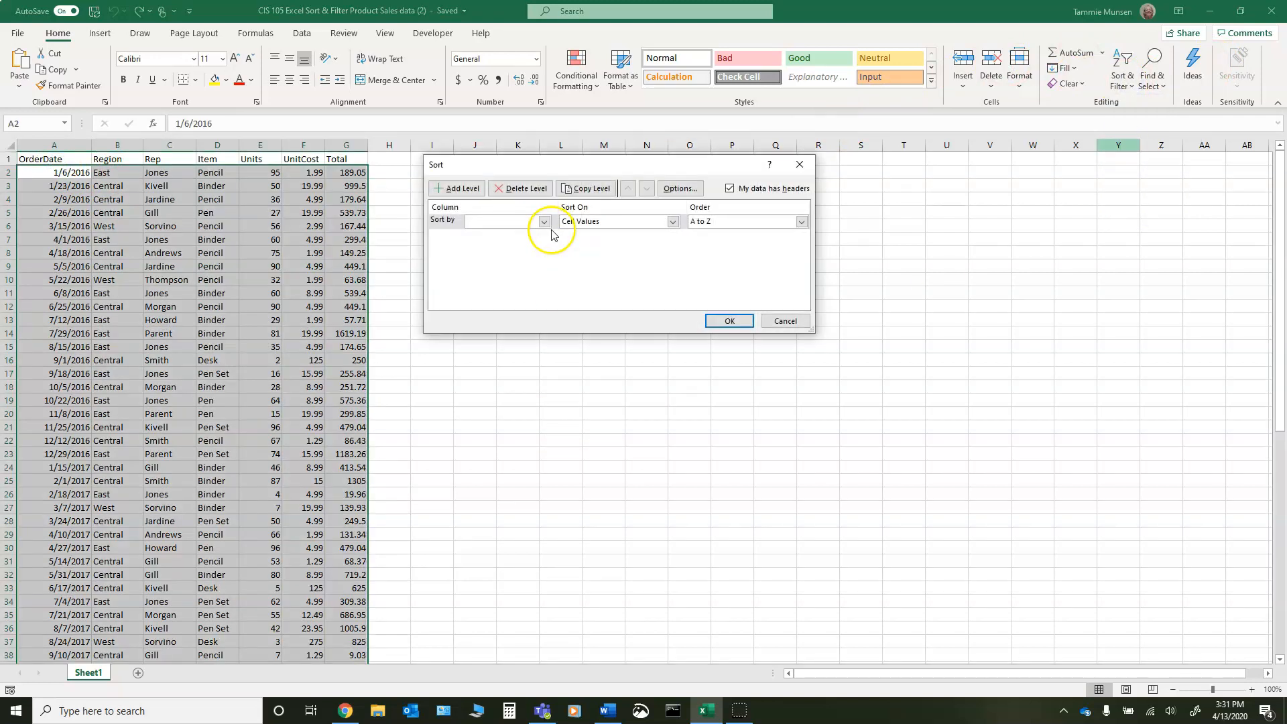
left_click(544, 221)
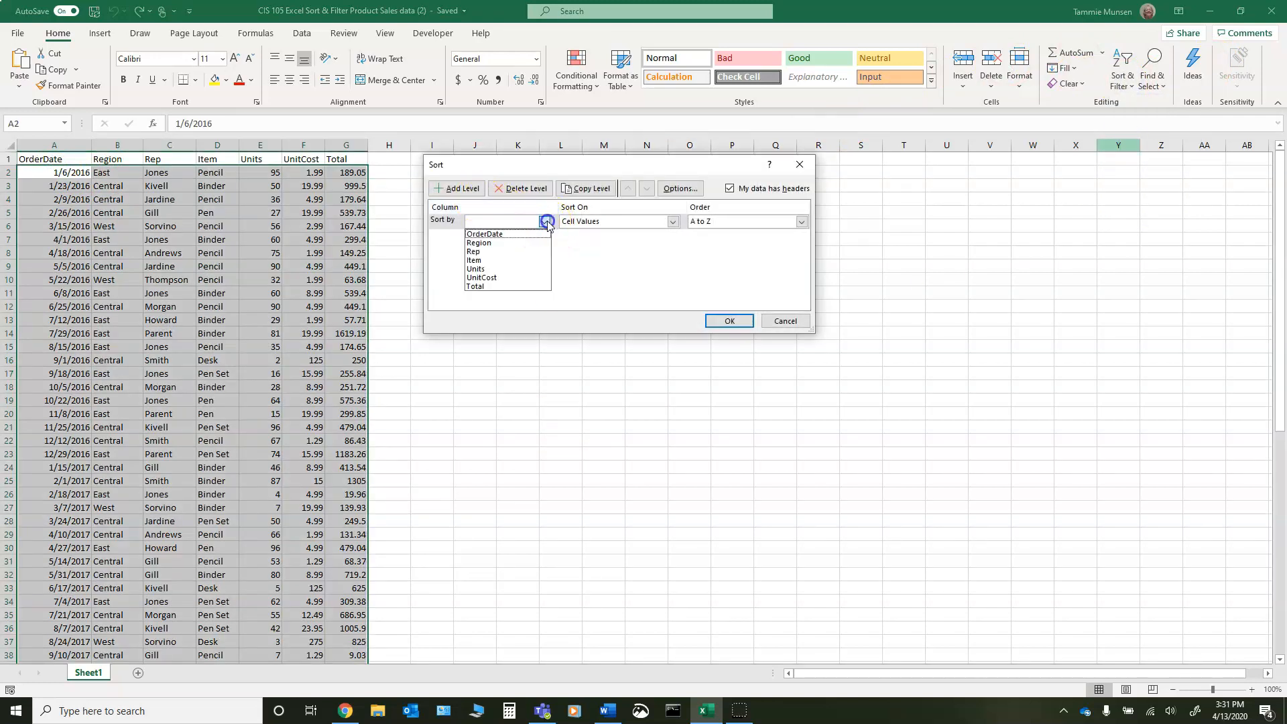
left_click(499, 243)
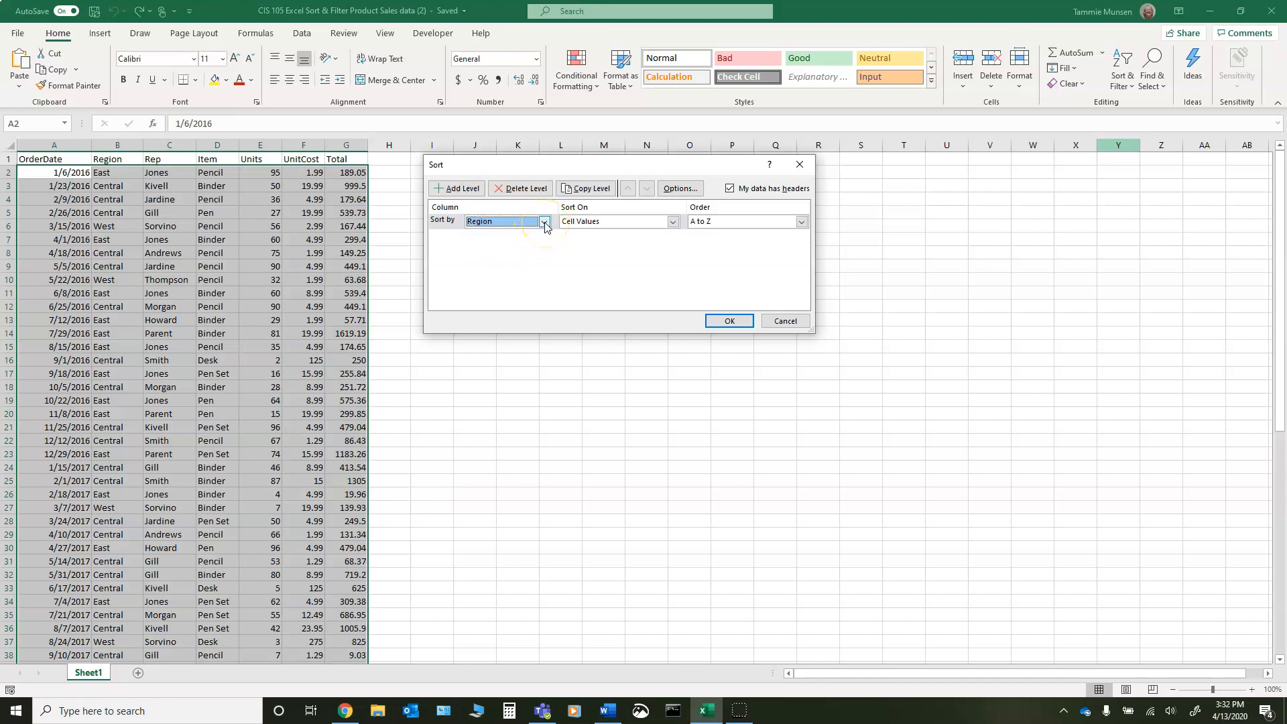
- Add OrderDate, Oldest to Newest, as the second sort level and Rep, A to Z, as the third
left_click(467, 190)
left_click(543, 237)
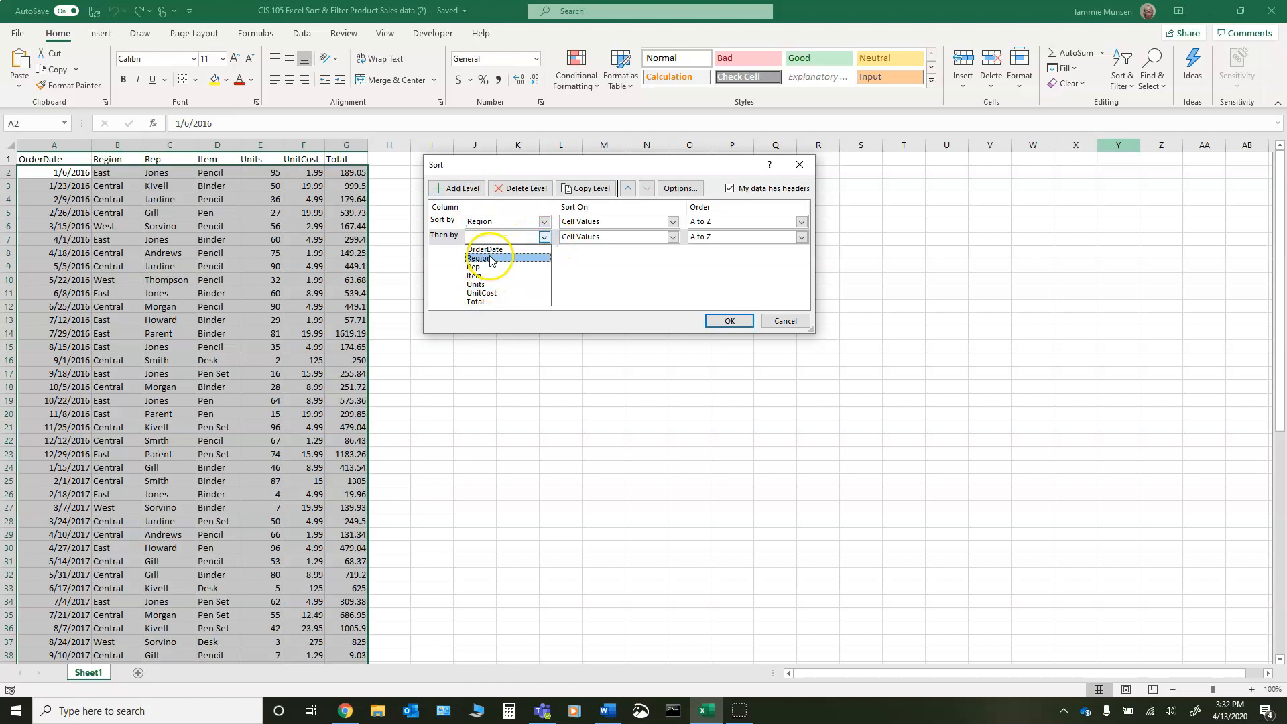
left_click(490, 250)
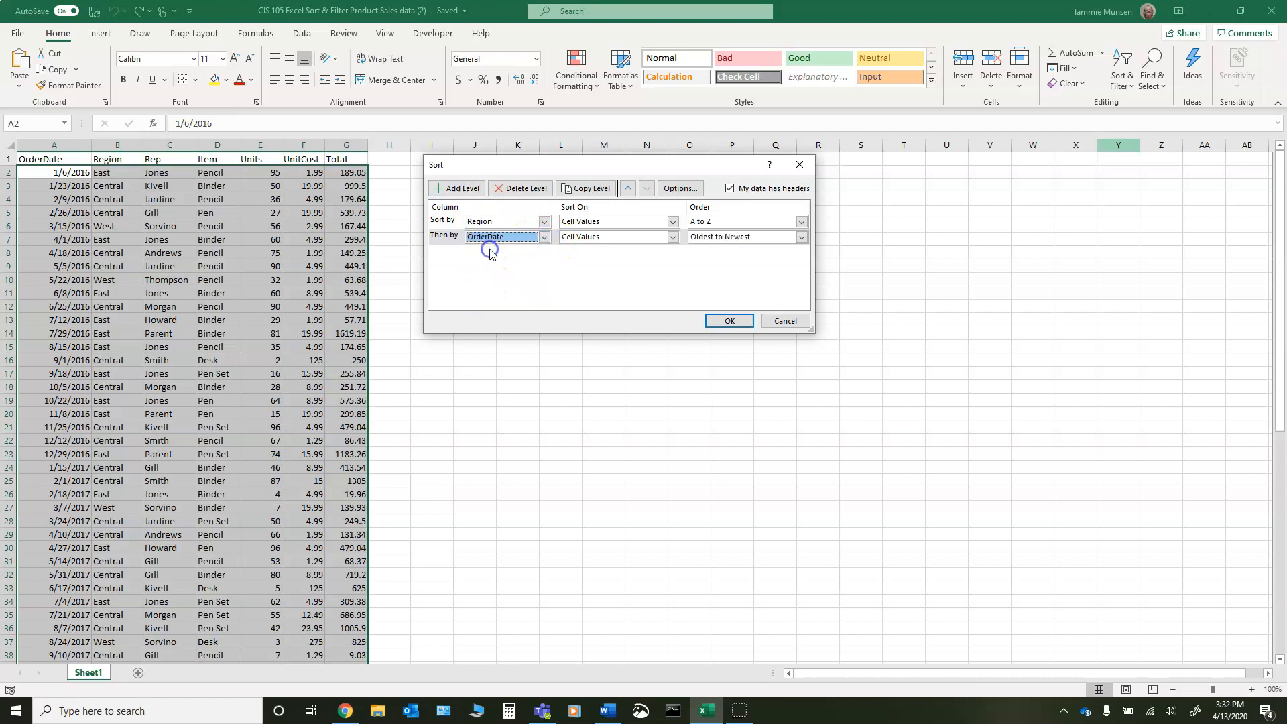
left_click(471, 191)
left_click(544, 252)
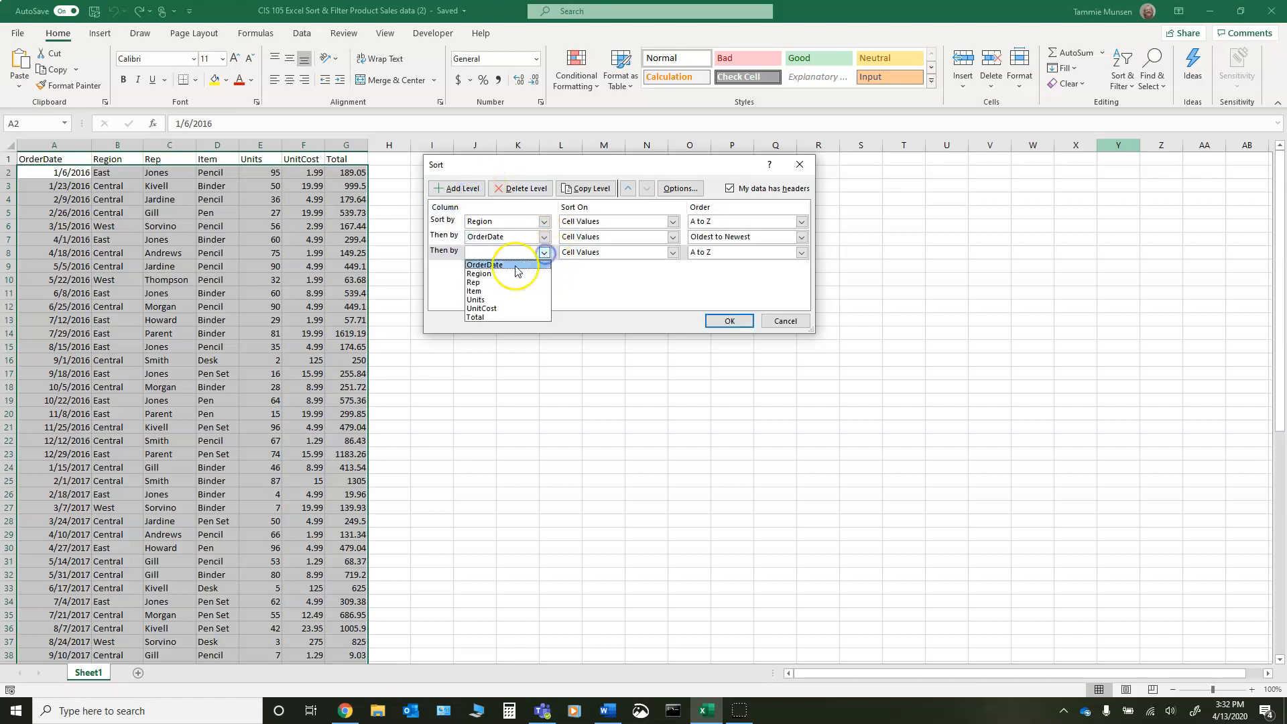
left_click(485, 282)
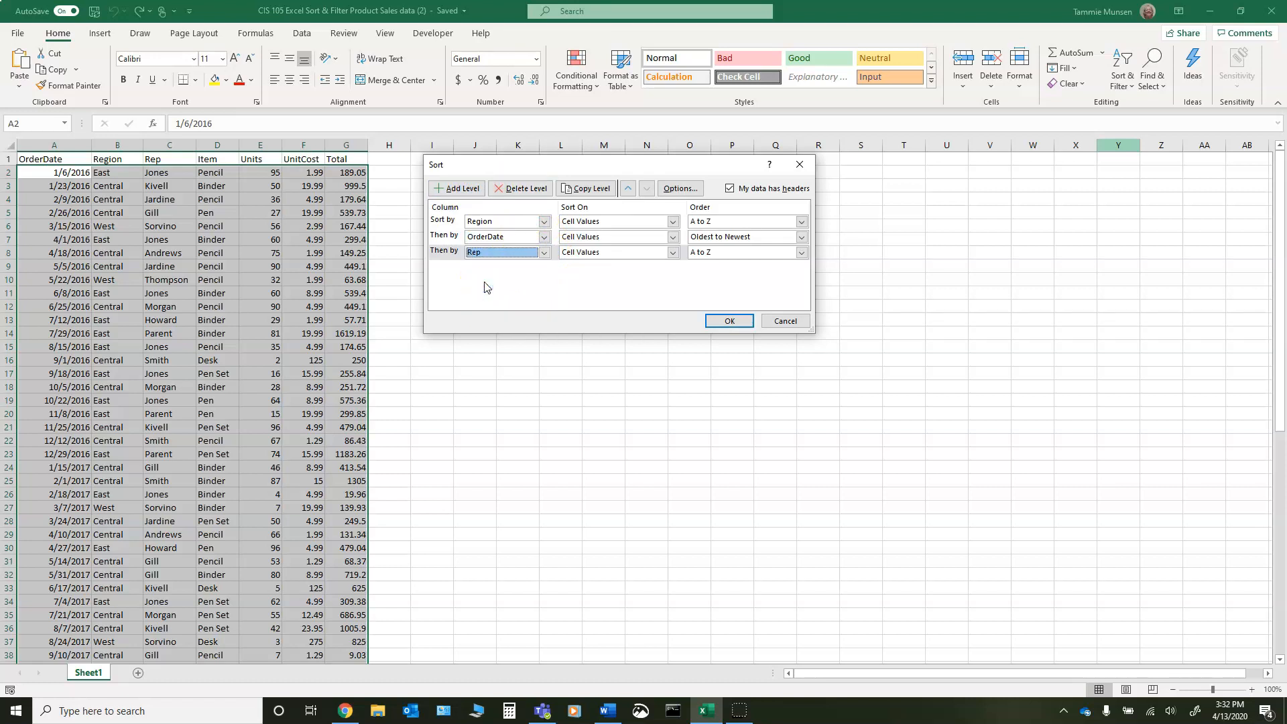
- Delete the OrderDate level from the custom sort
left_click(531, 238)
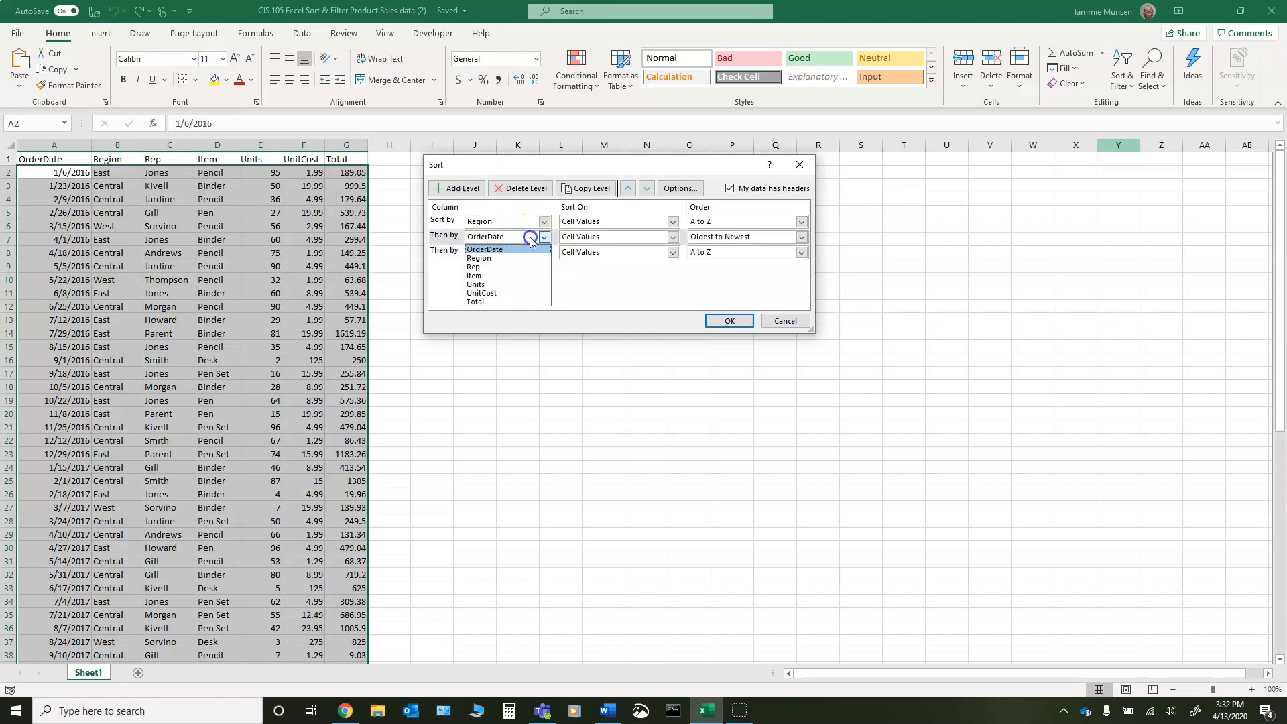
left_click(527, 188)
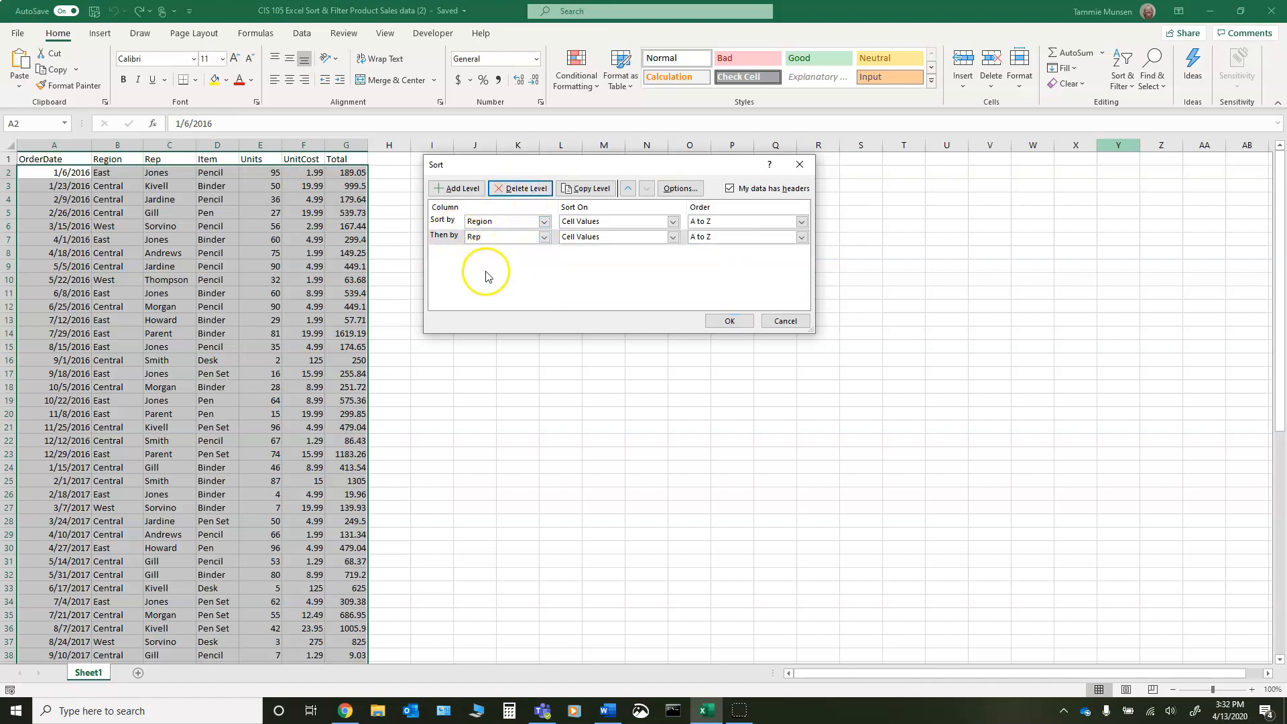
left_click(494, 188)
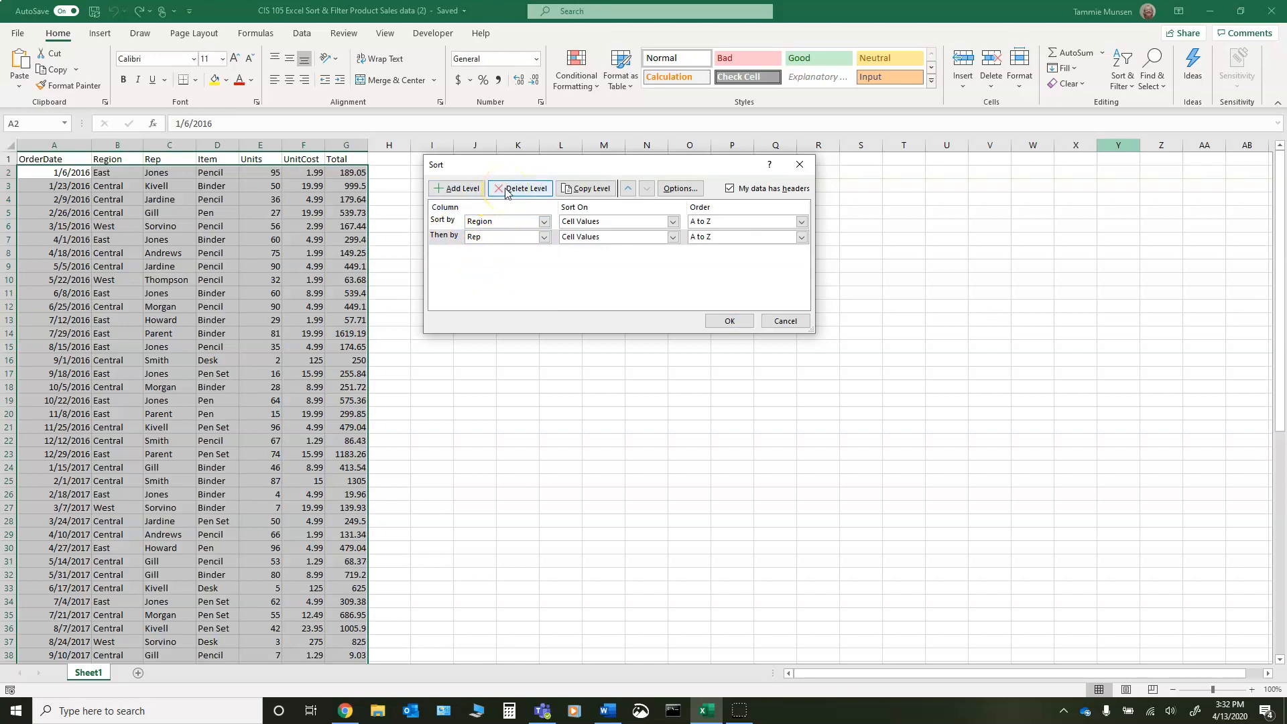
- Cancel the custom sort without applying its Region and Rep levels
left_click(785, 320)
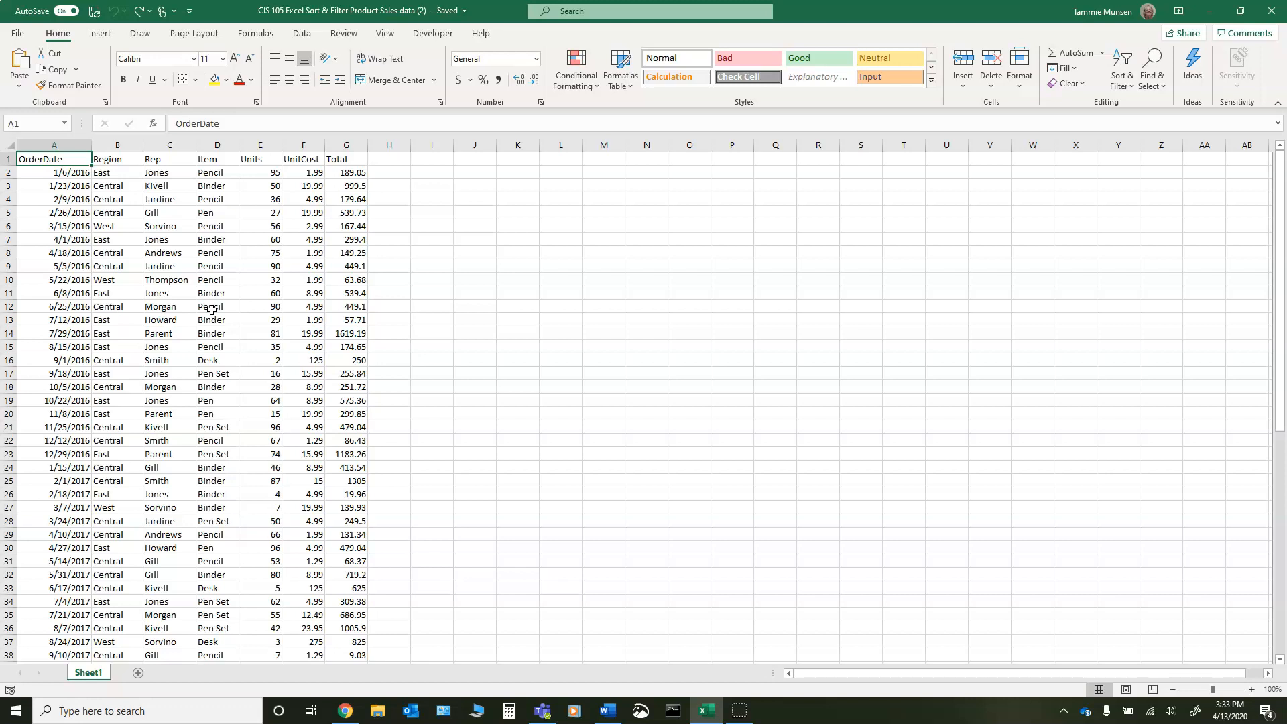
scroll(212, 310, "down", 18)
scroll(224, 368, "up", 9)
scroll(225, 368, "up", 9)
- Turn on filtering for the table's header row, starting from the Region heading
left_click(104, 160)
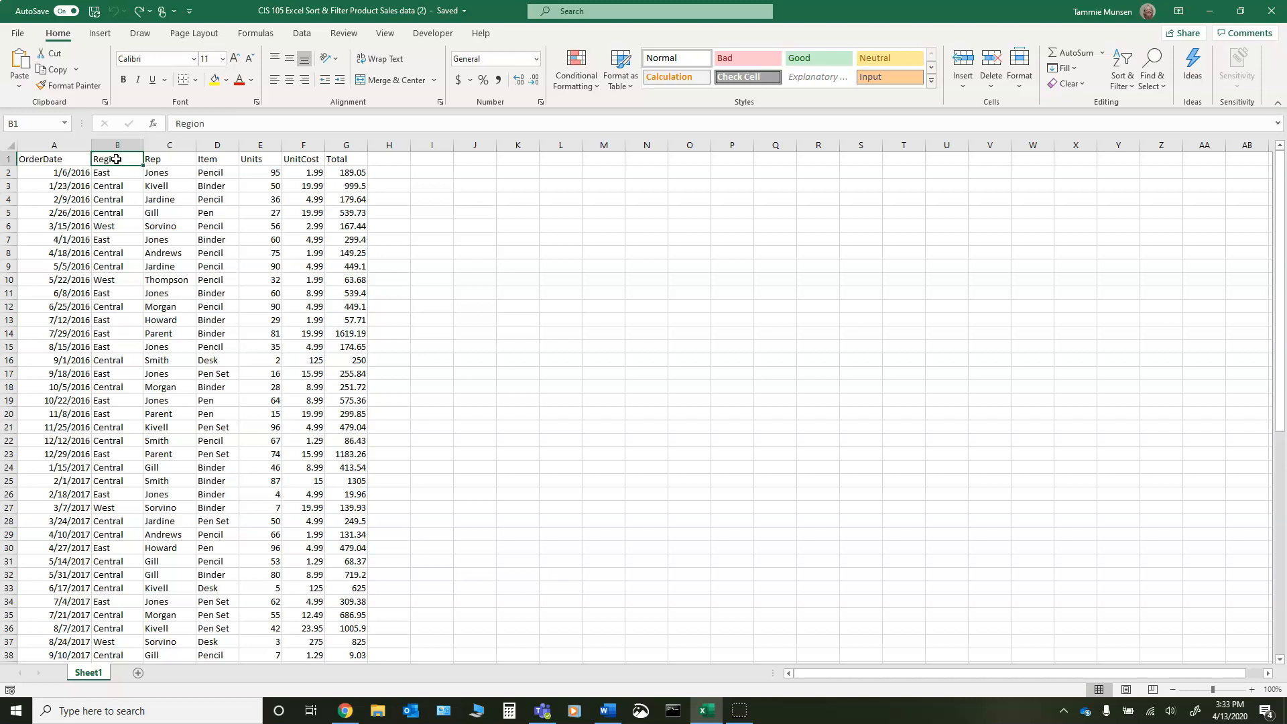
left_click(1126, 84)
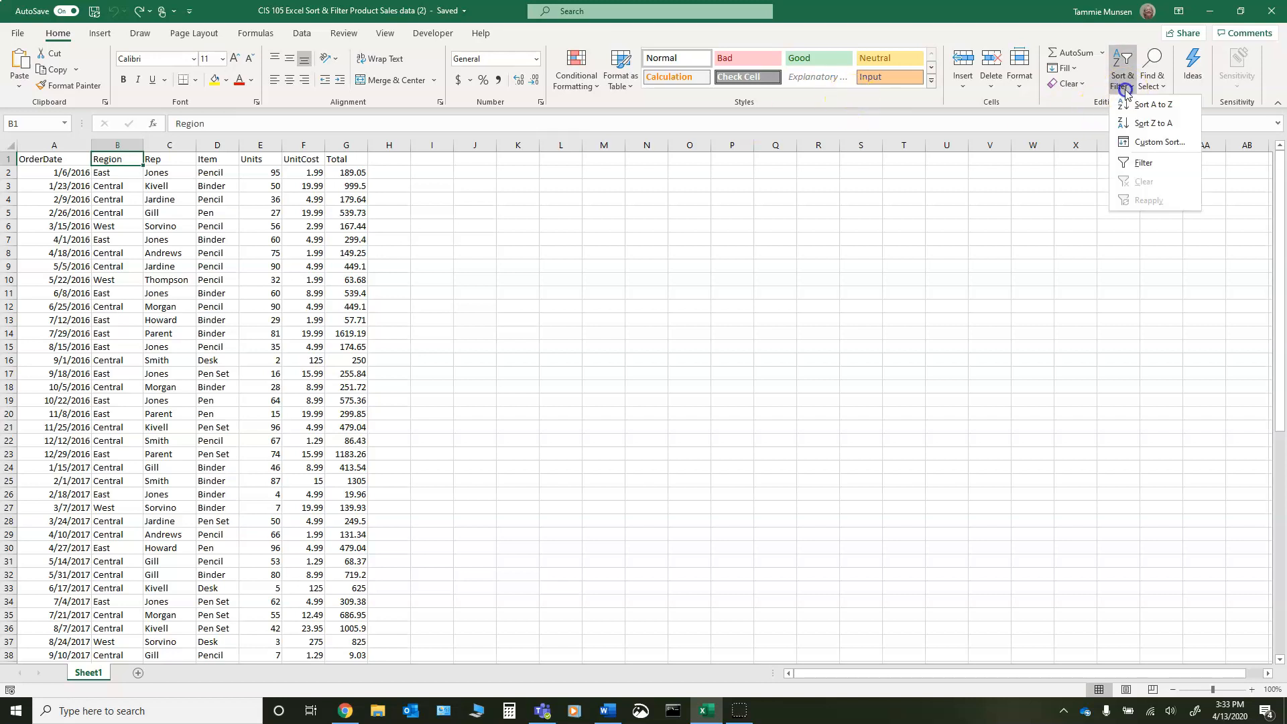
left_click(1145, 165)
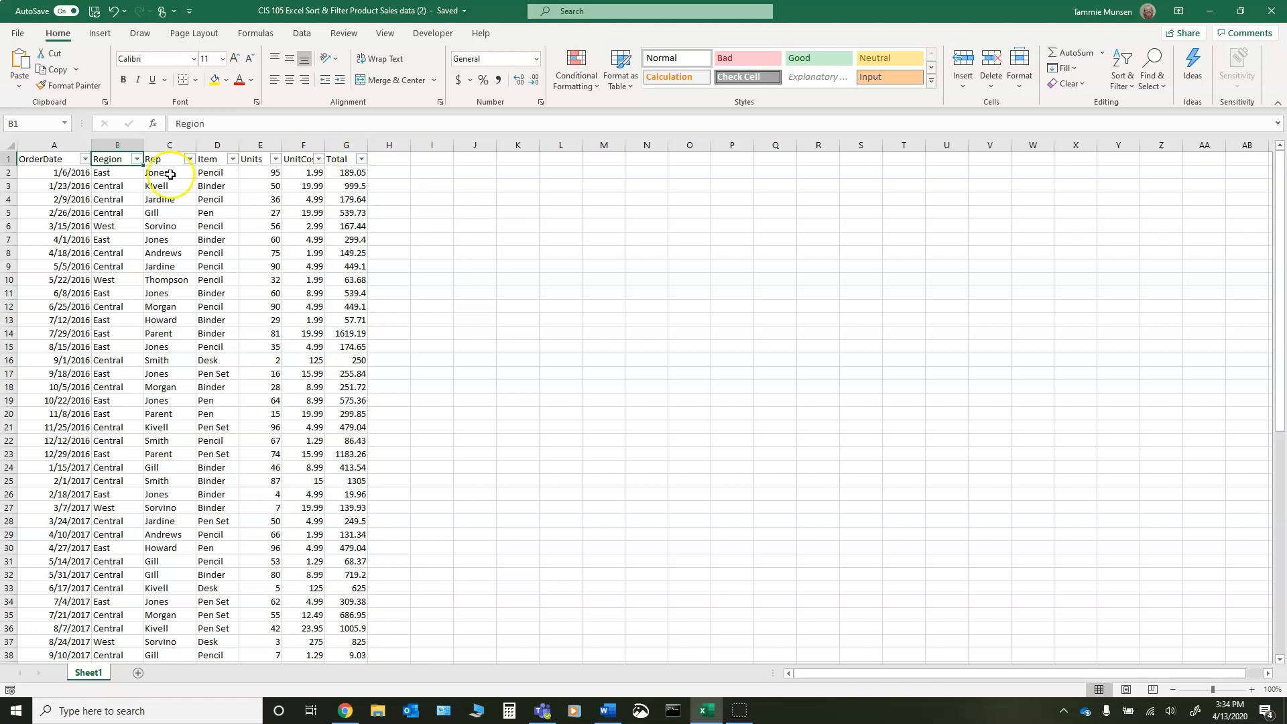
- Filter the Region column to show only Central by excluding East and West
left_click(137, 160)
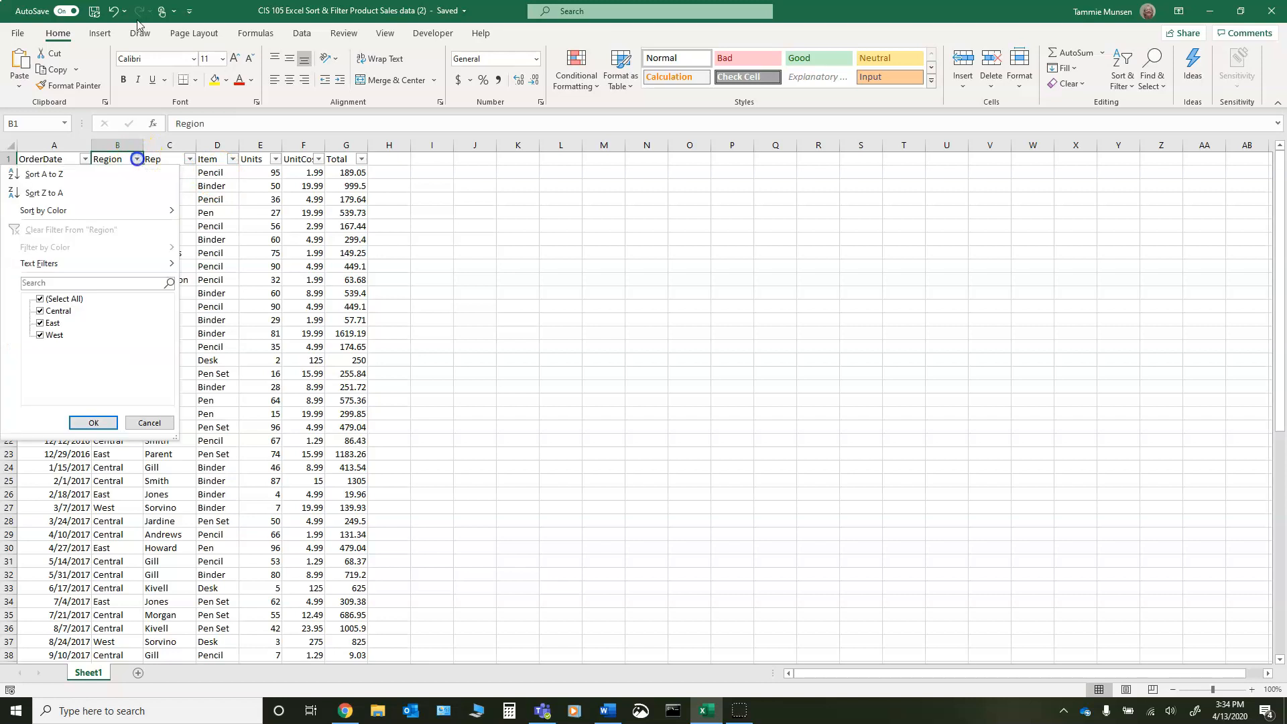
left_click(40, 334)
left_click(40, 323)
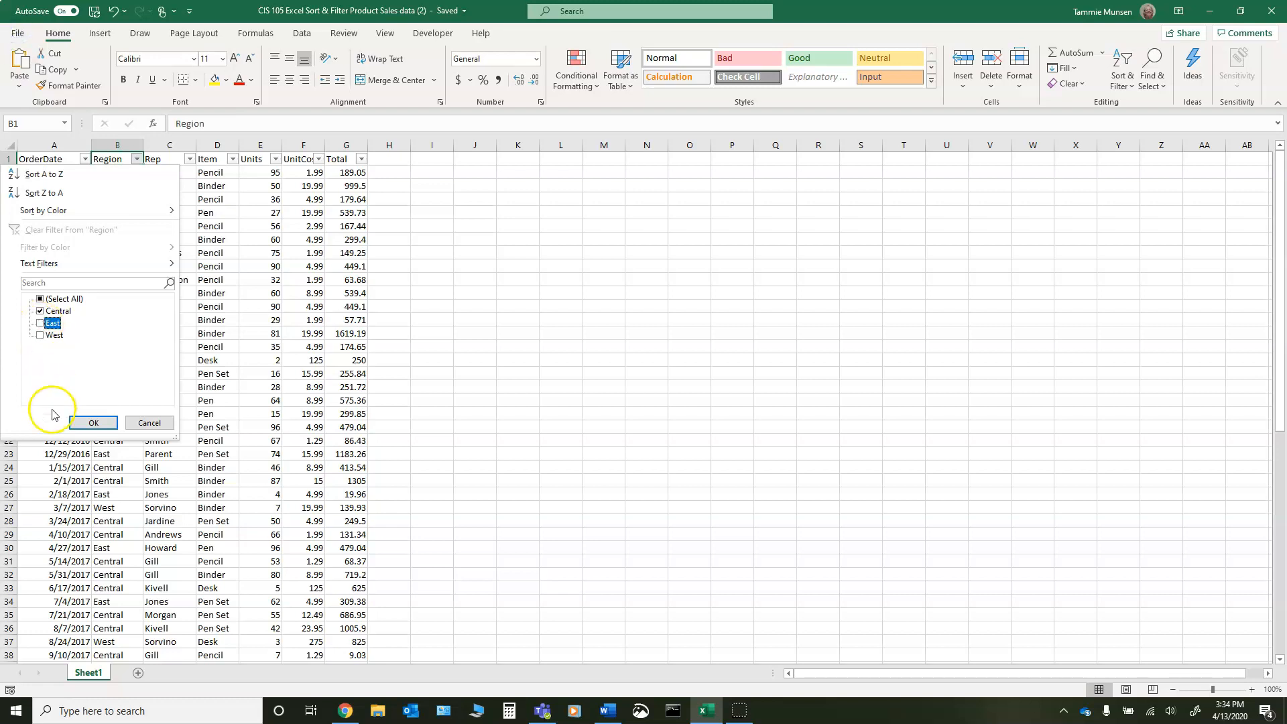
left_click(94, 423)
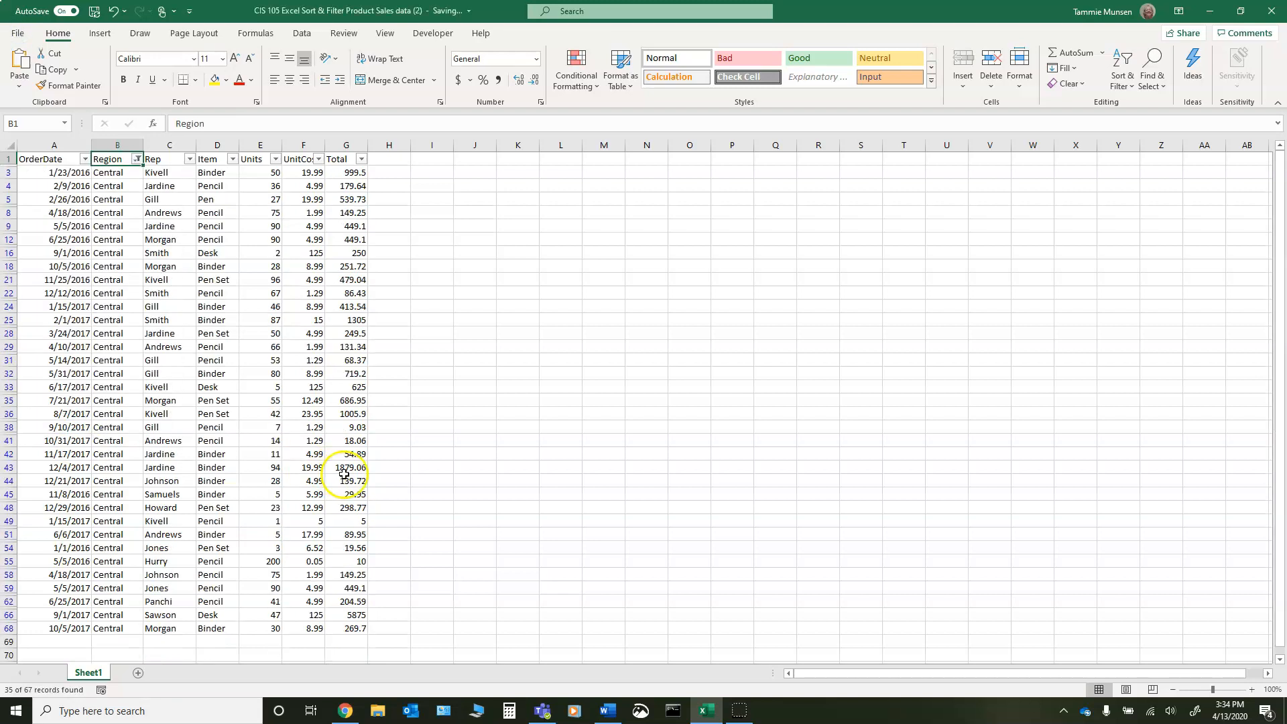
scroll(127, 191, "down", 3)
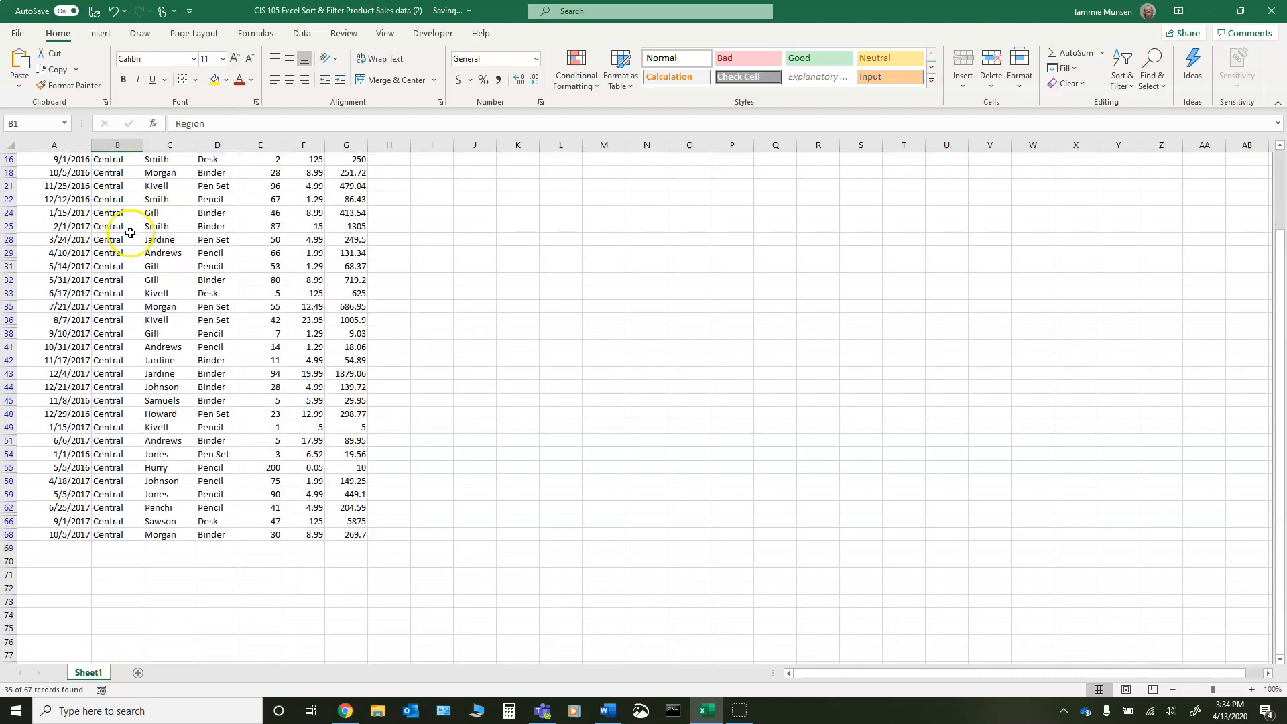
scroll(130, 233, "up", 3)
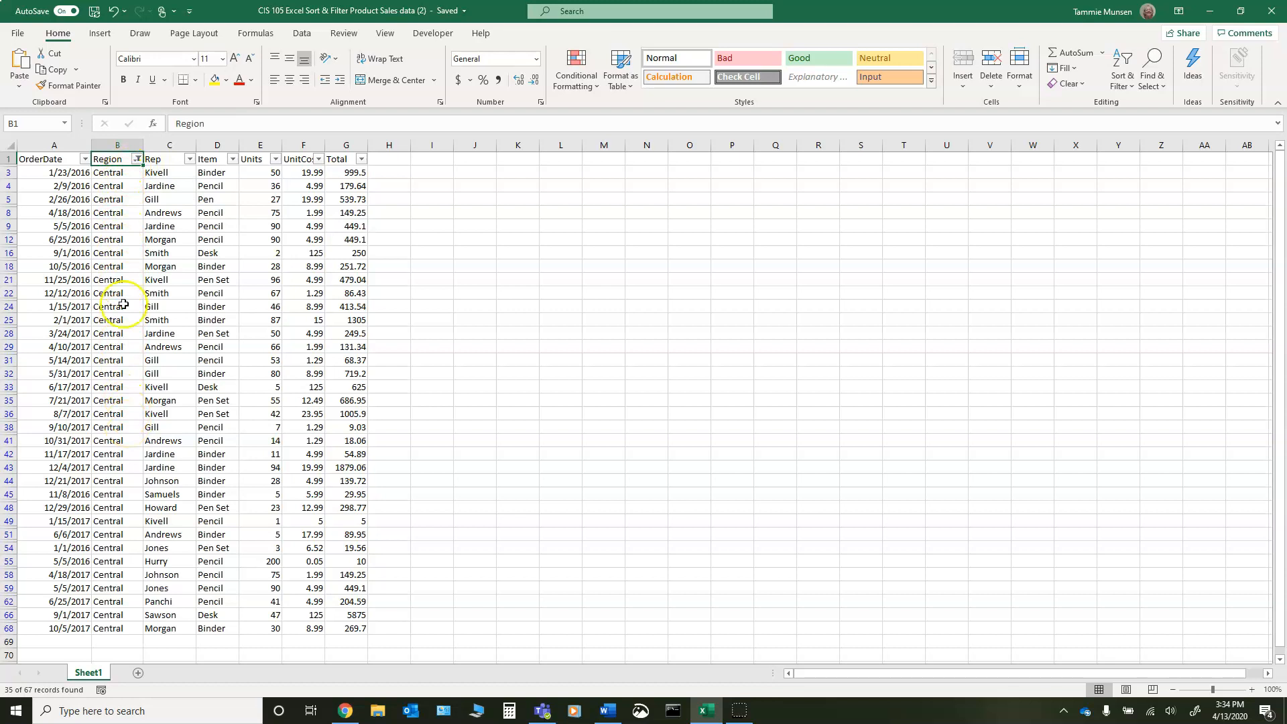
- Clear the filter from the Region column
left_click(138, 160)
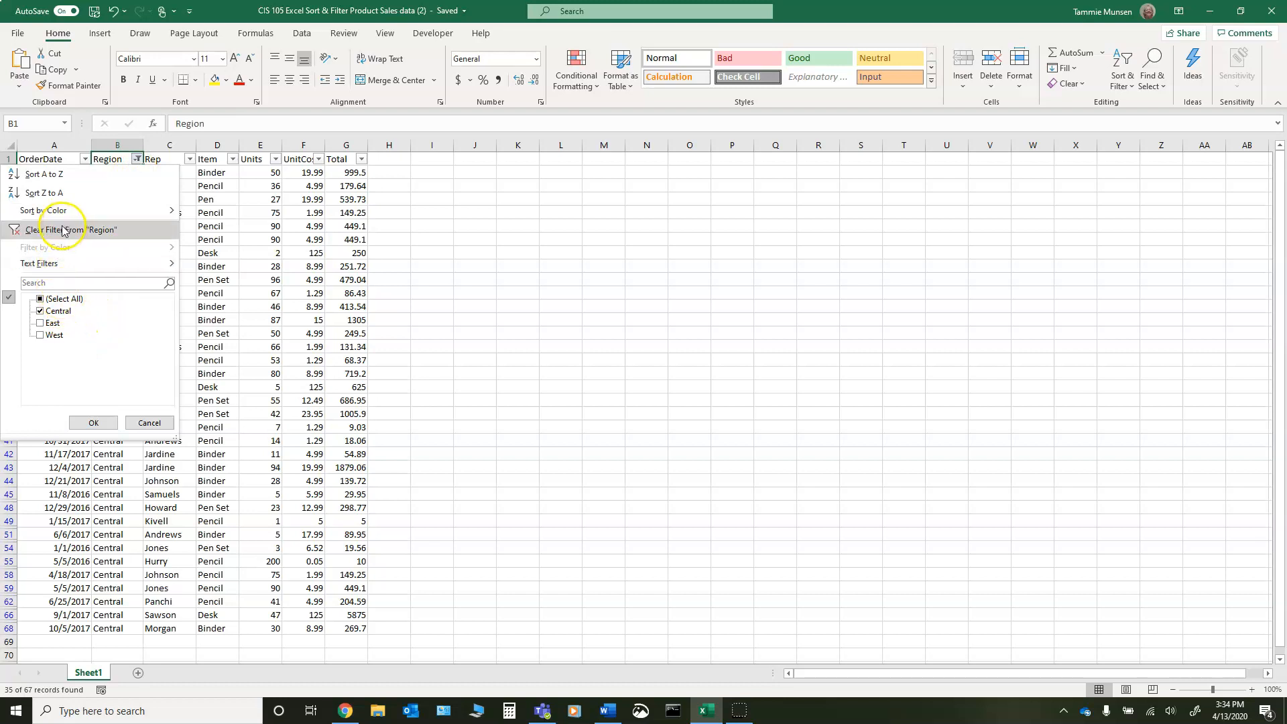
left_click(21, 236)
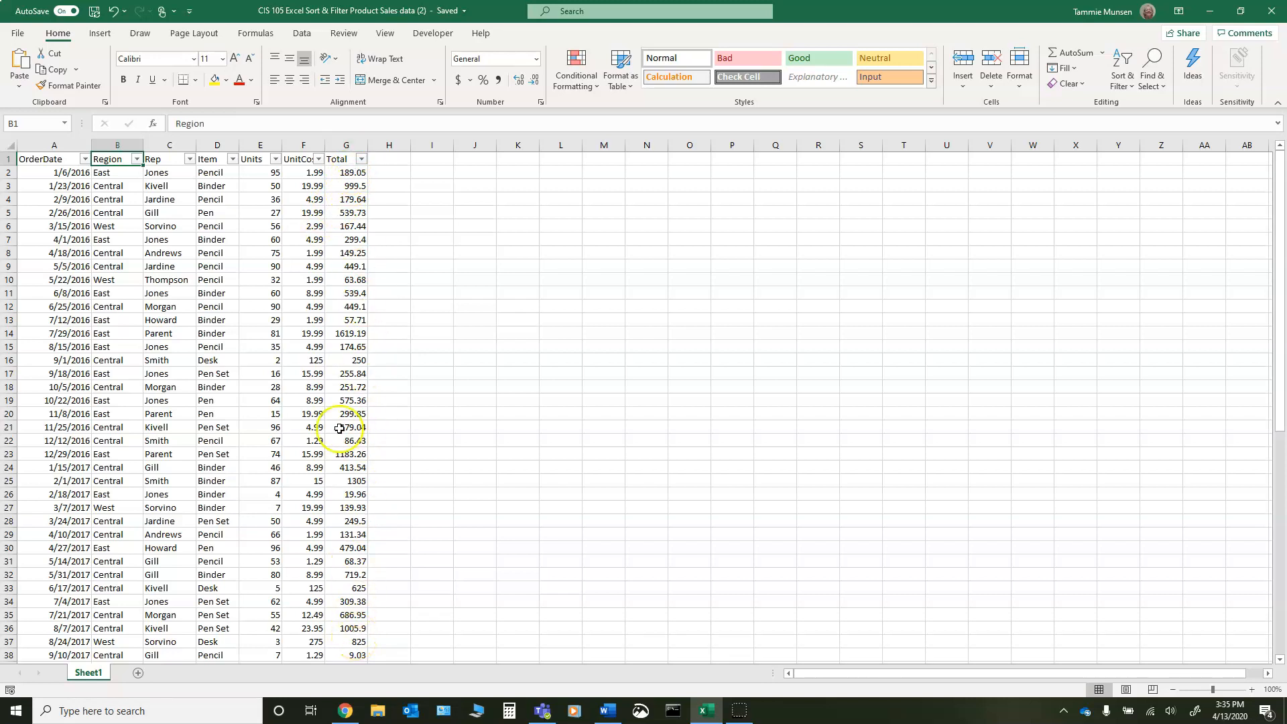
- Apply a number filter to the Total column that shows only rows less than 100
left_click(362, 159)
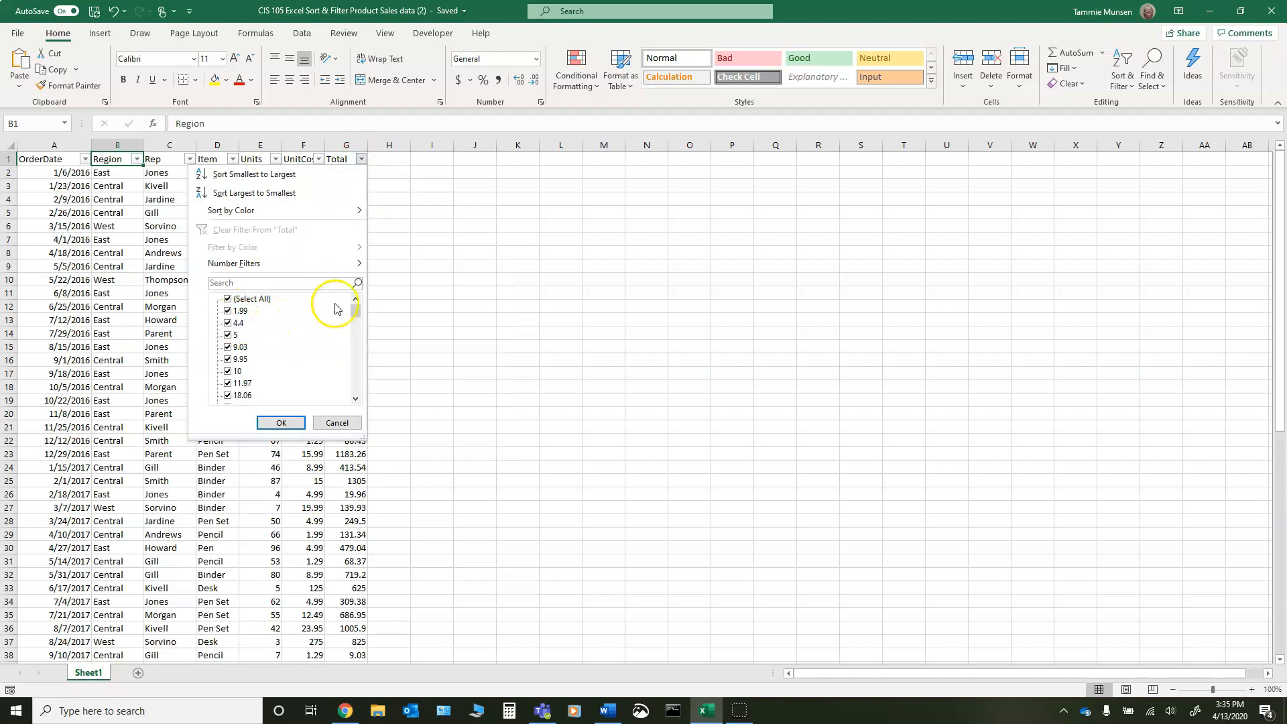
left_click_drag(357, 310, 342, 284)
mouse_move(258, 267)
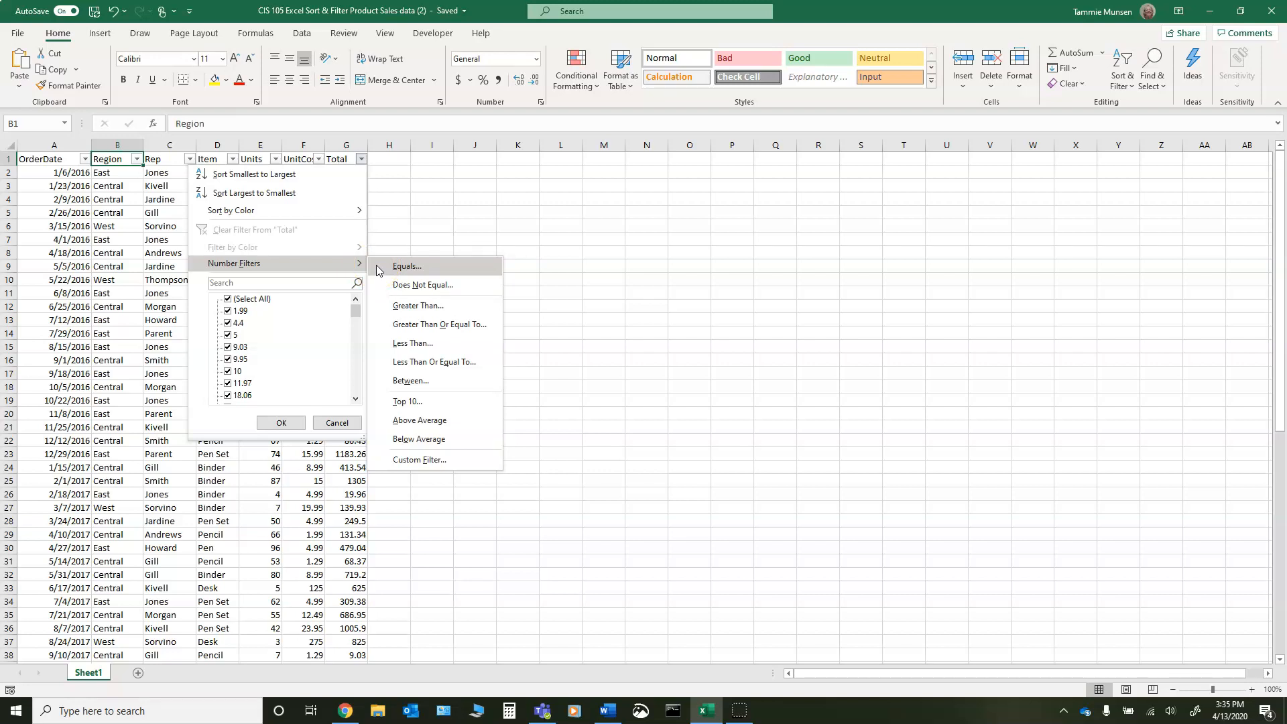
left_click(380, 289)
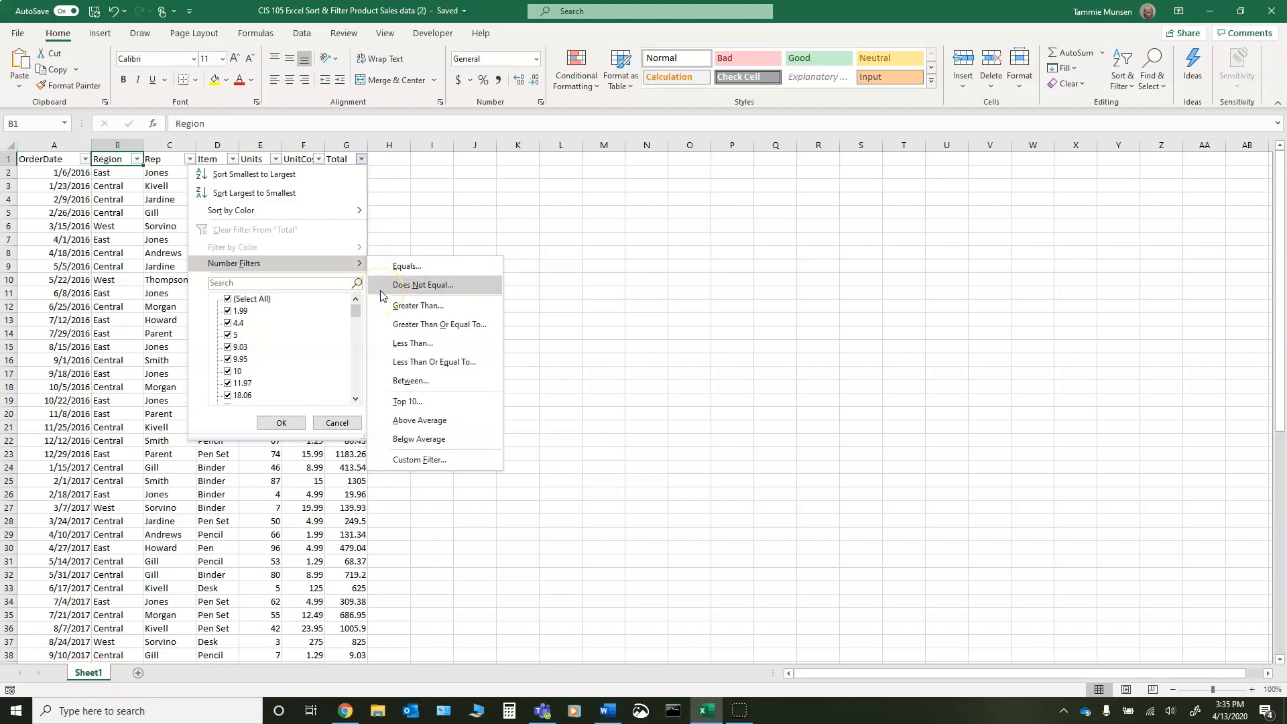
left_click(264, 284)
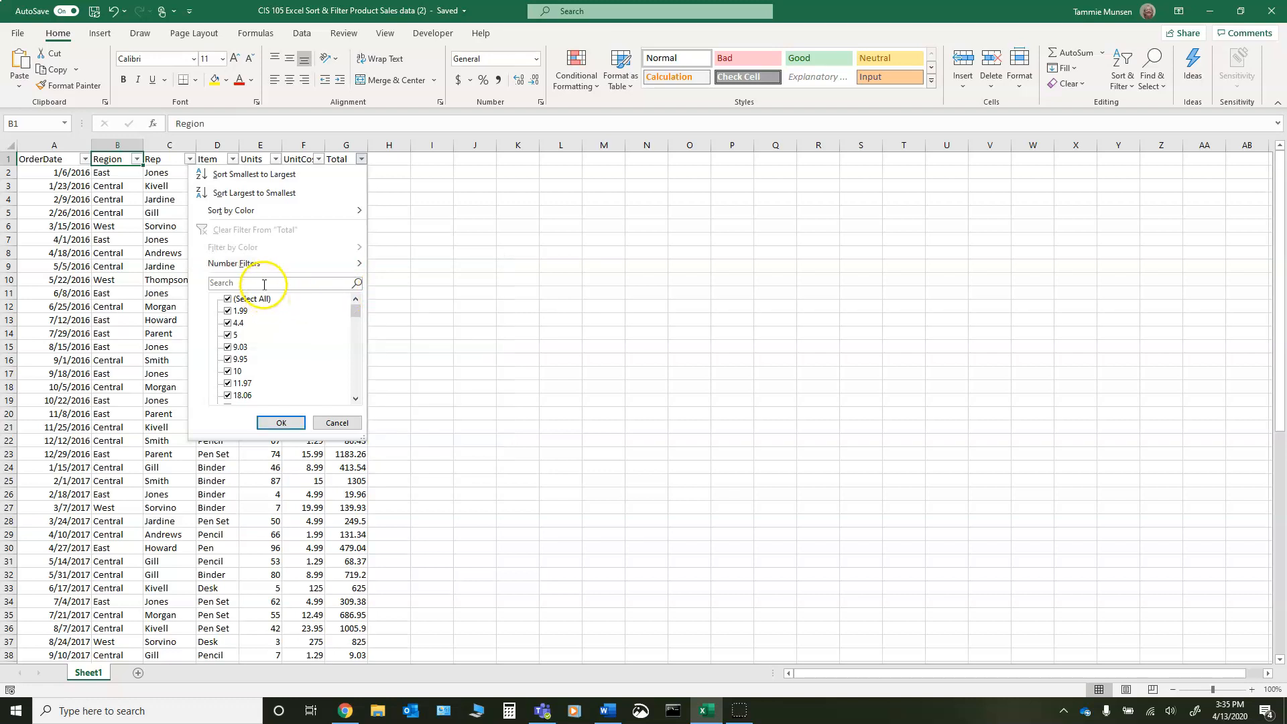
left_click(305, 284)
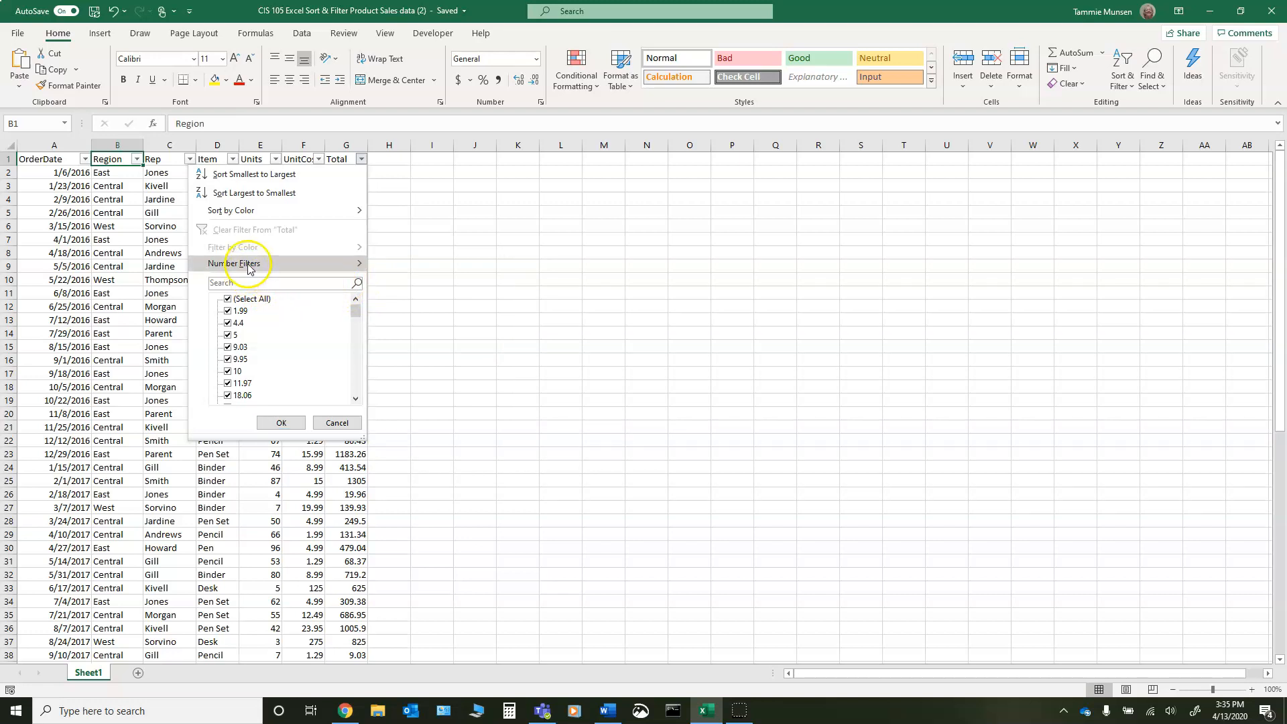
mouse_move(268, 263)
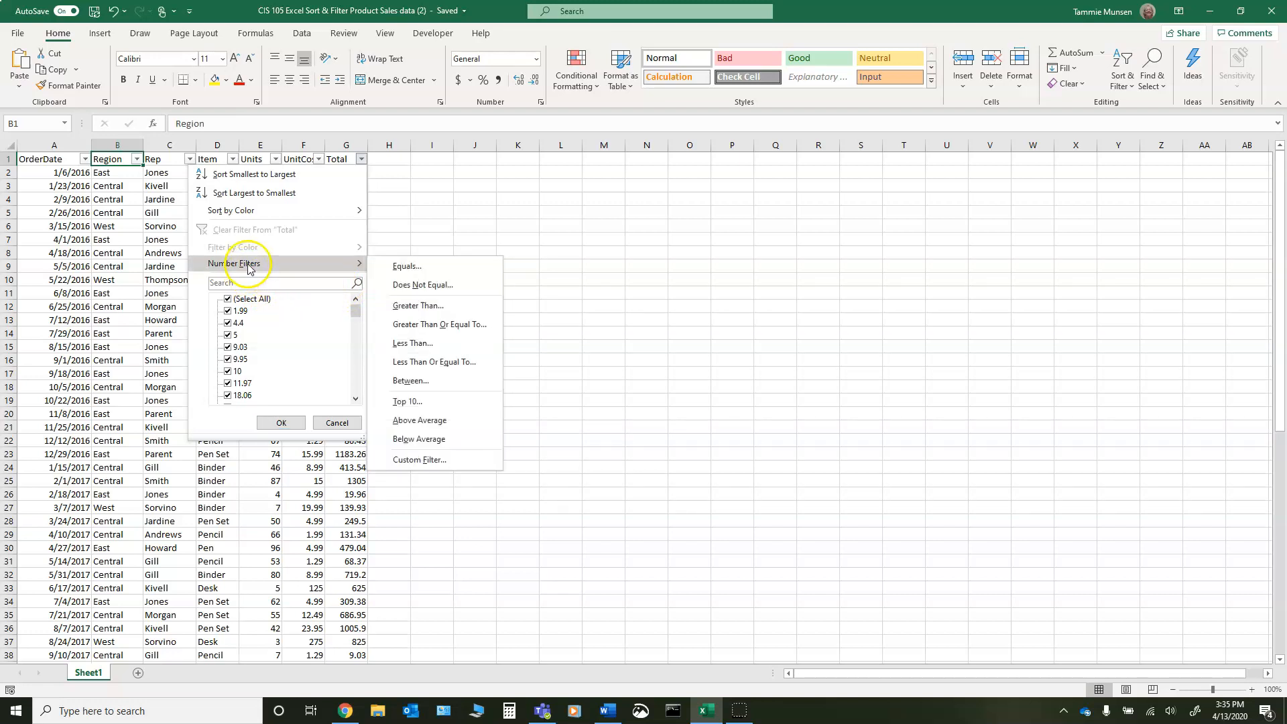
left_click(413, 343)
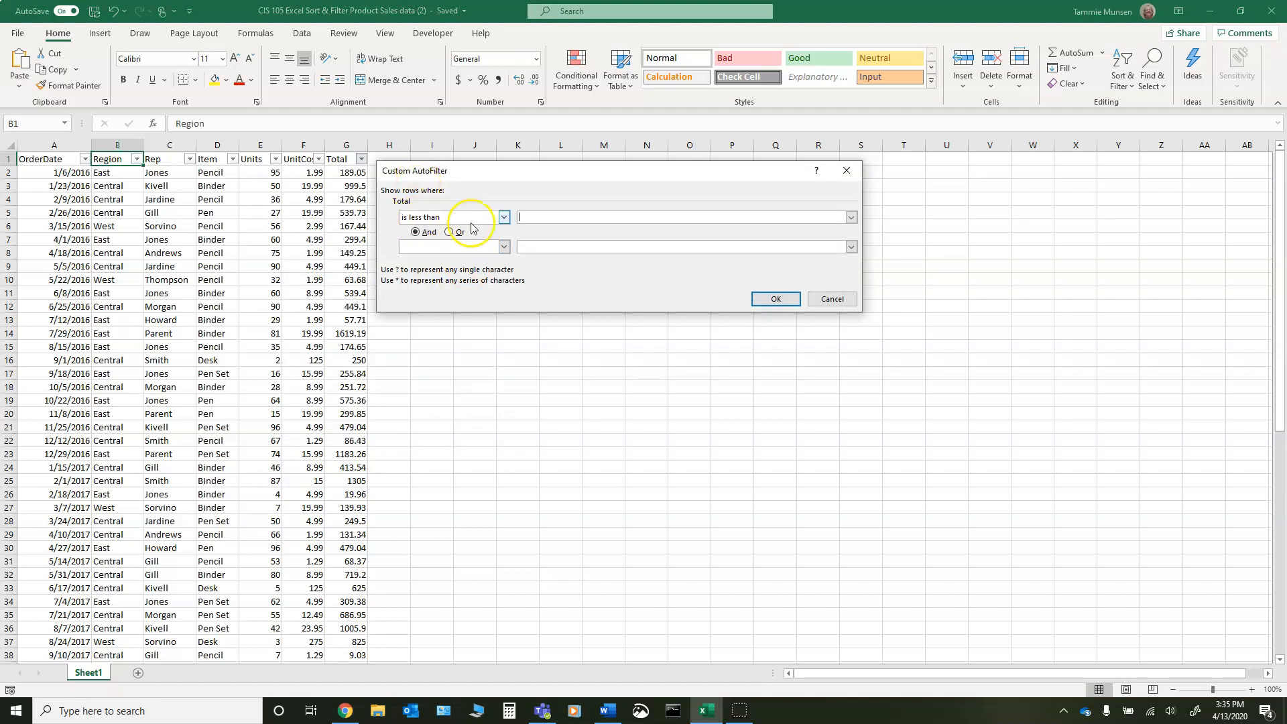
left_click(521, 218)
type("100")
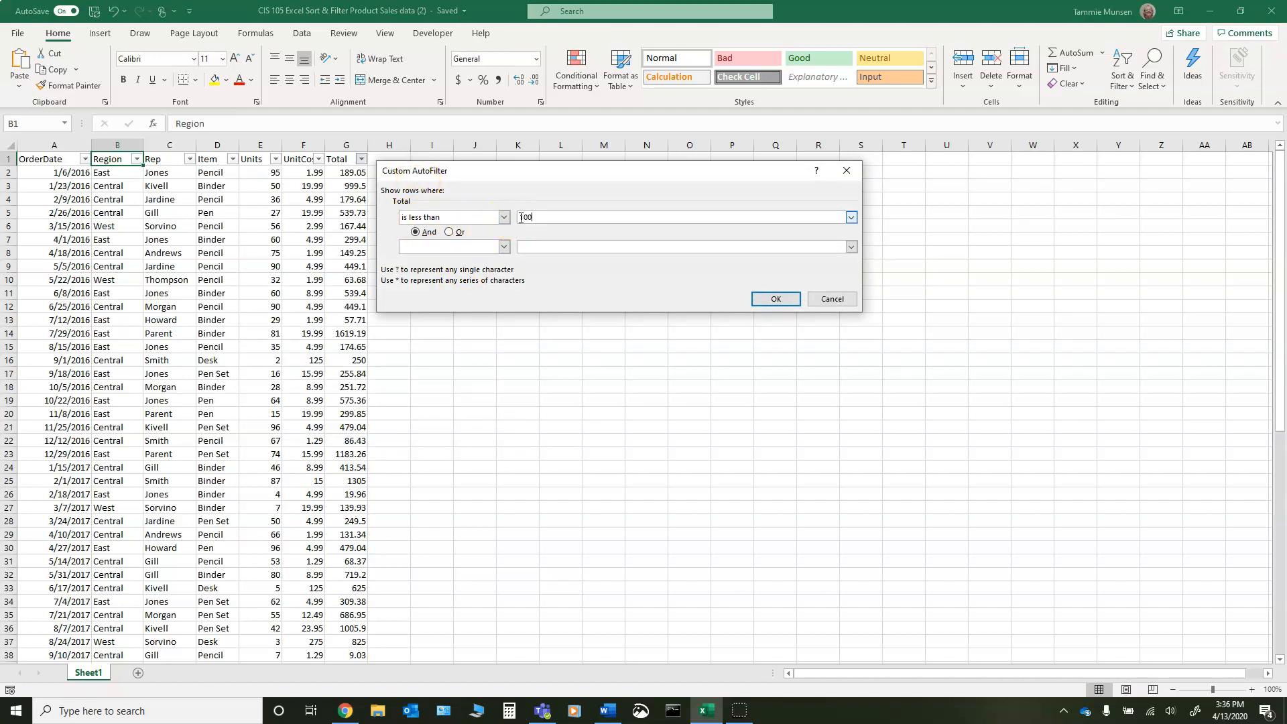
left_click(775, 299)
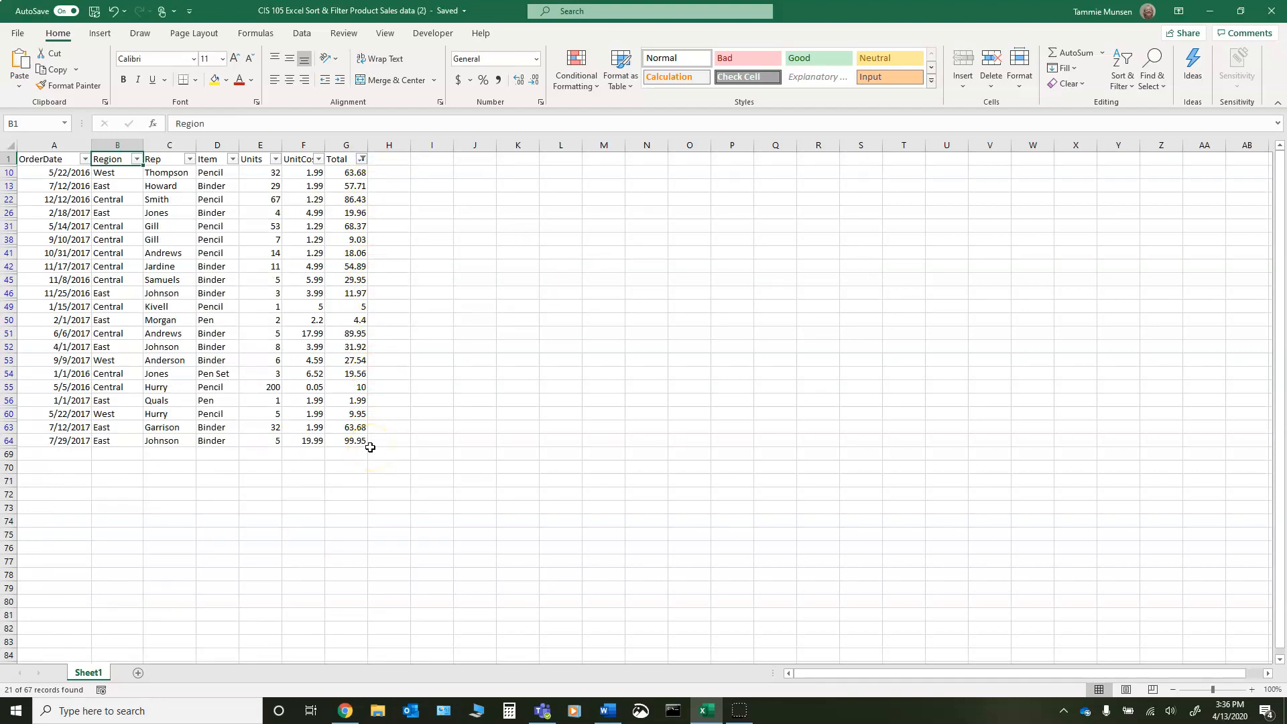
- Switch to Snip & Sketch and capture a rectangular snip of the filtered table, including its headers
left_click(640, 711)
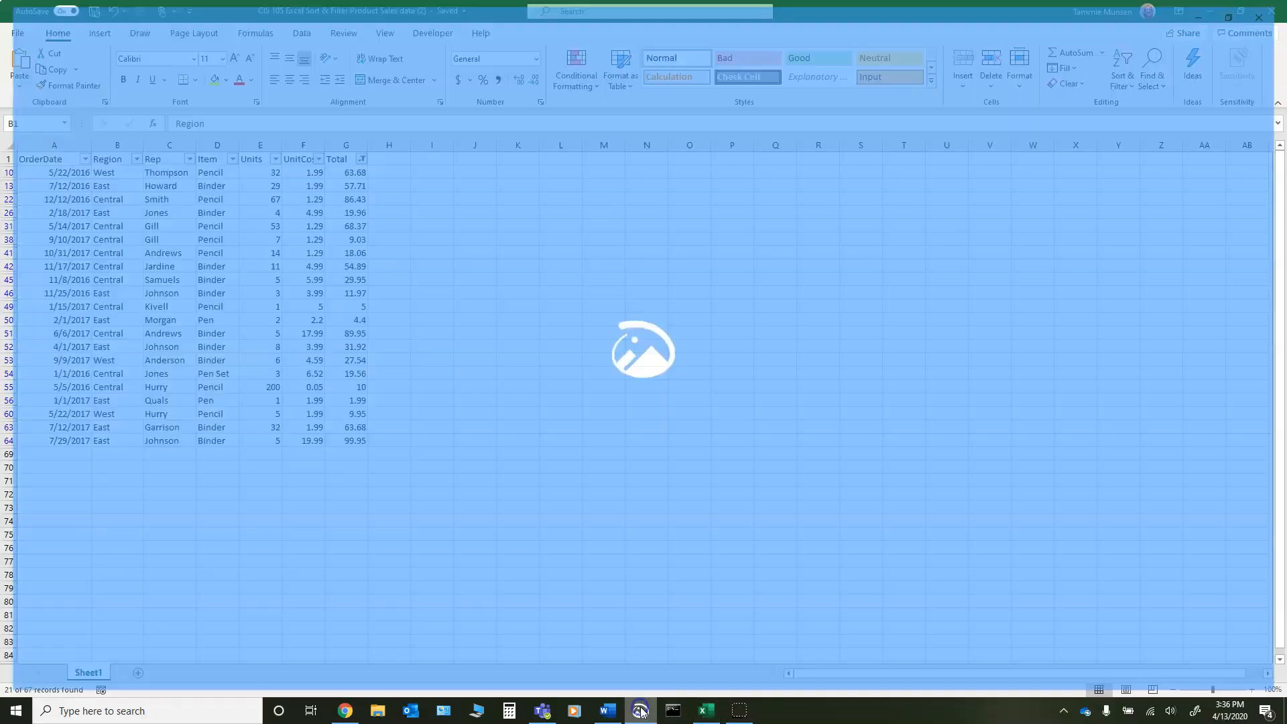
left_click(35, 35)
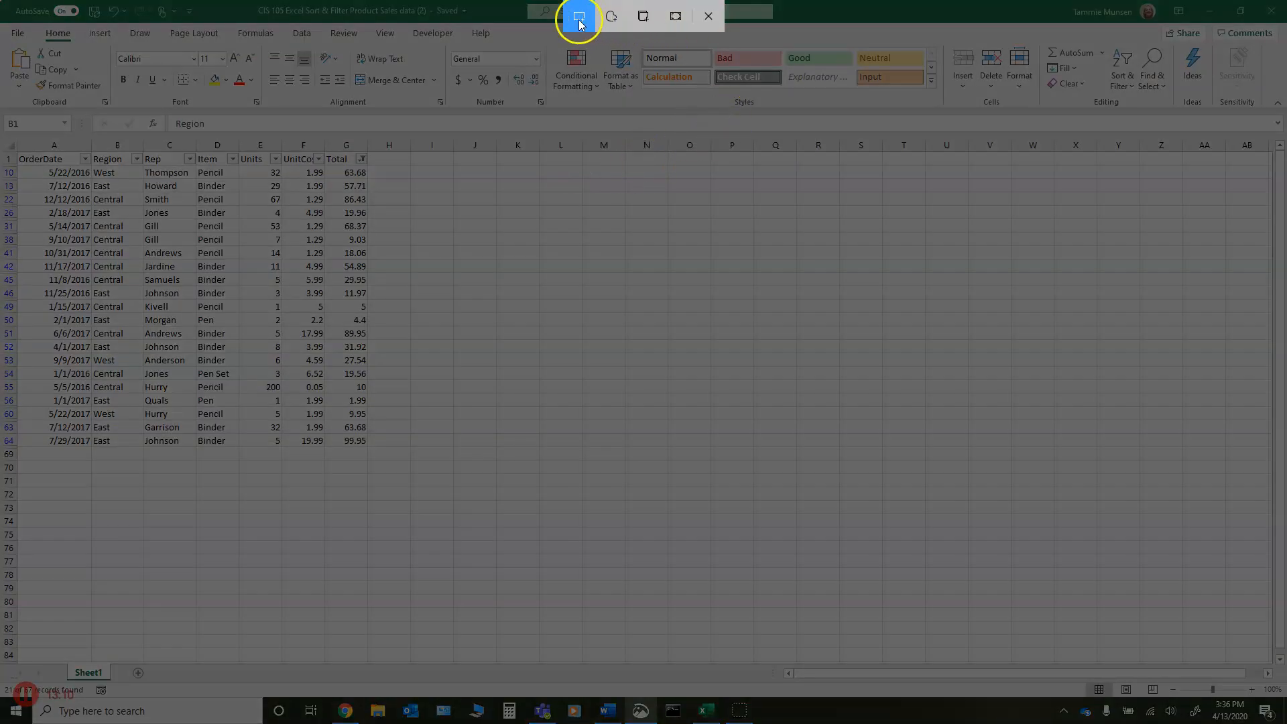
mouse_move(10, 133)
left_mouse_down()
mouse_move(83, 142)
mouse_move(361, 482)
mouse_move(404, 481)
left_mouse_up()
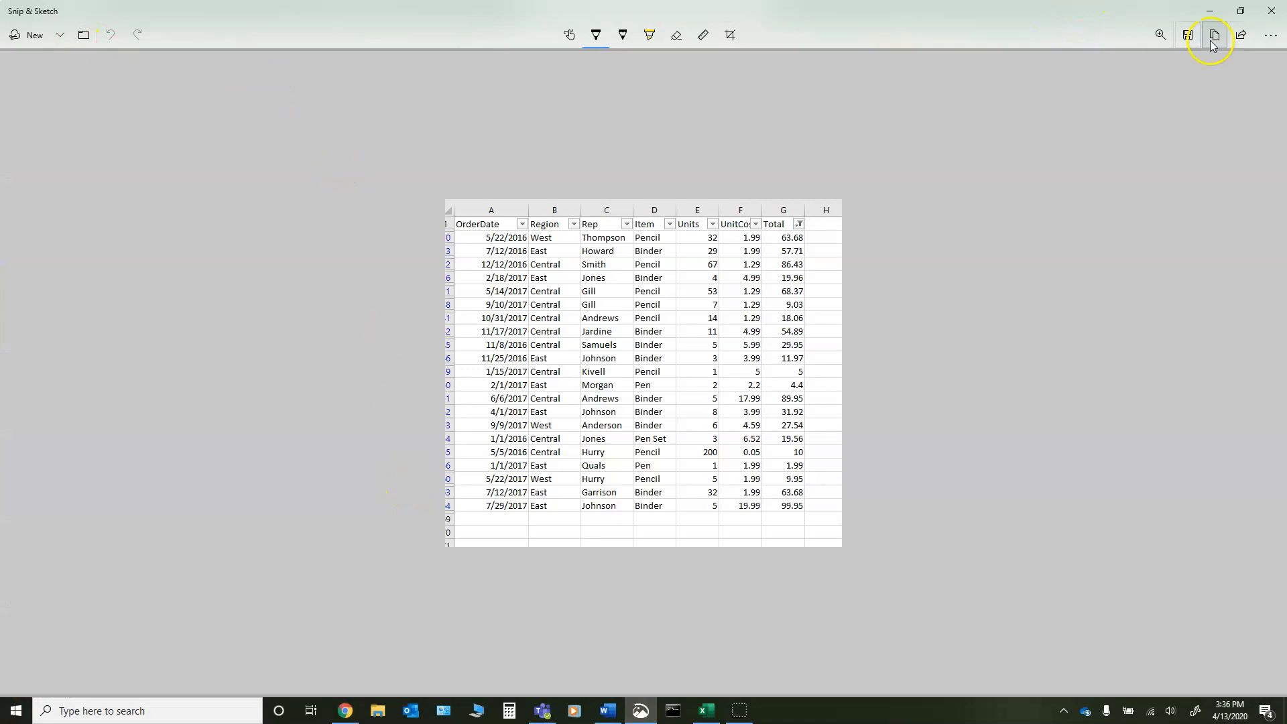
- Save the snip to the Desktop as a JPG named "transactions less than 100" and close Snip & Sketch
left_click(1187, 37)
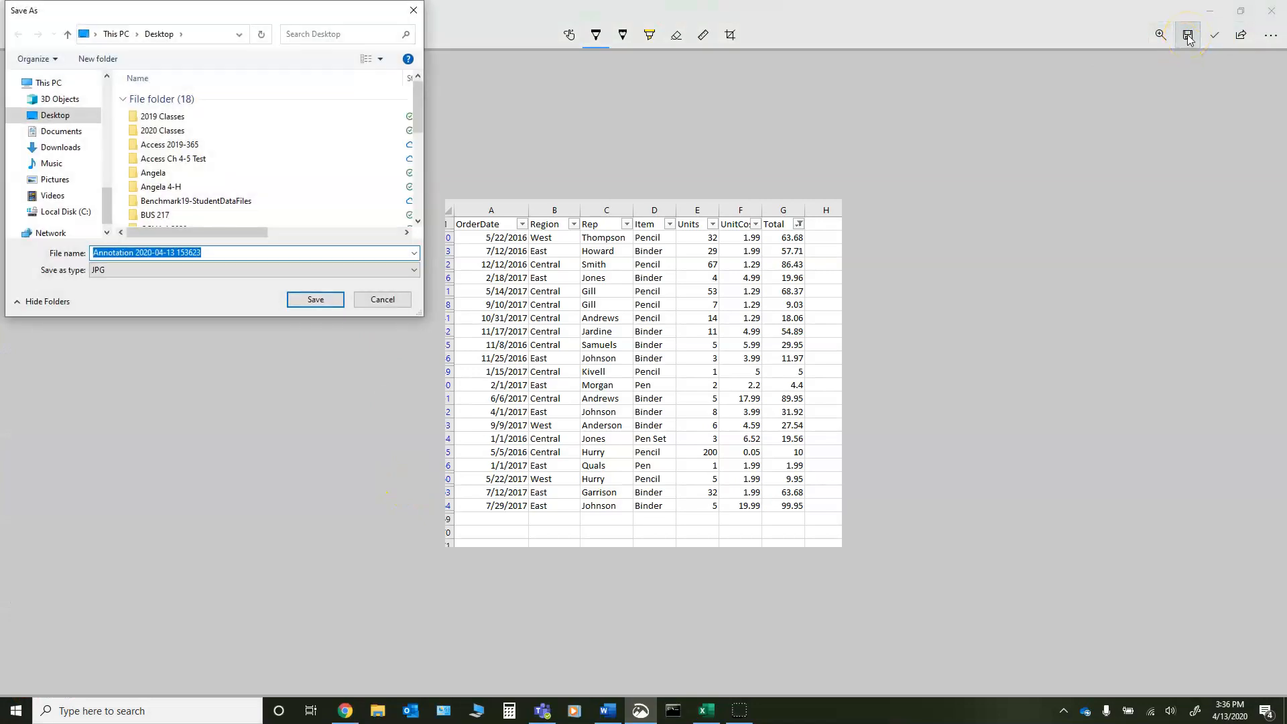
type("tr")
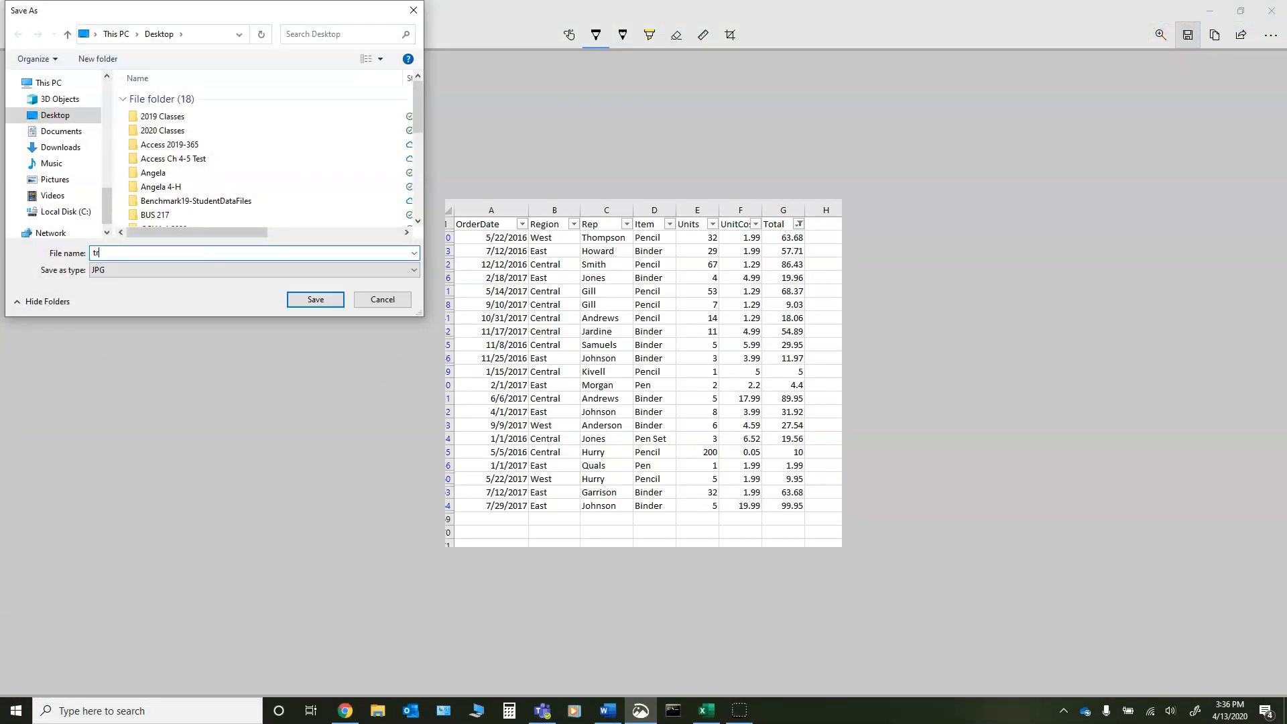
type("ansactions less than 100")
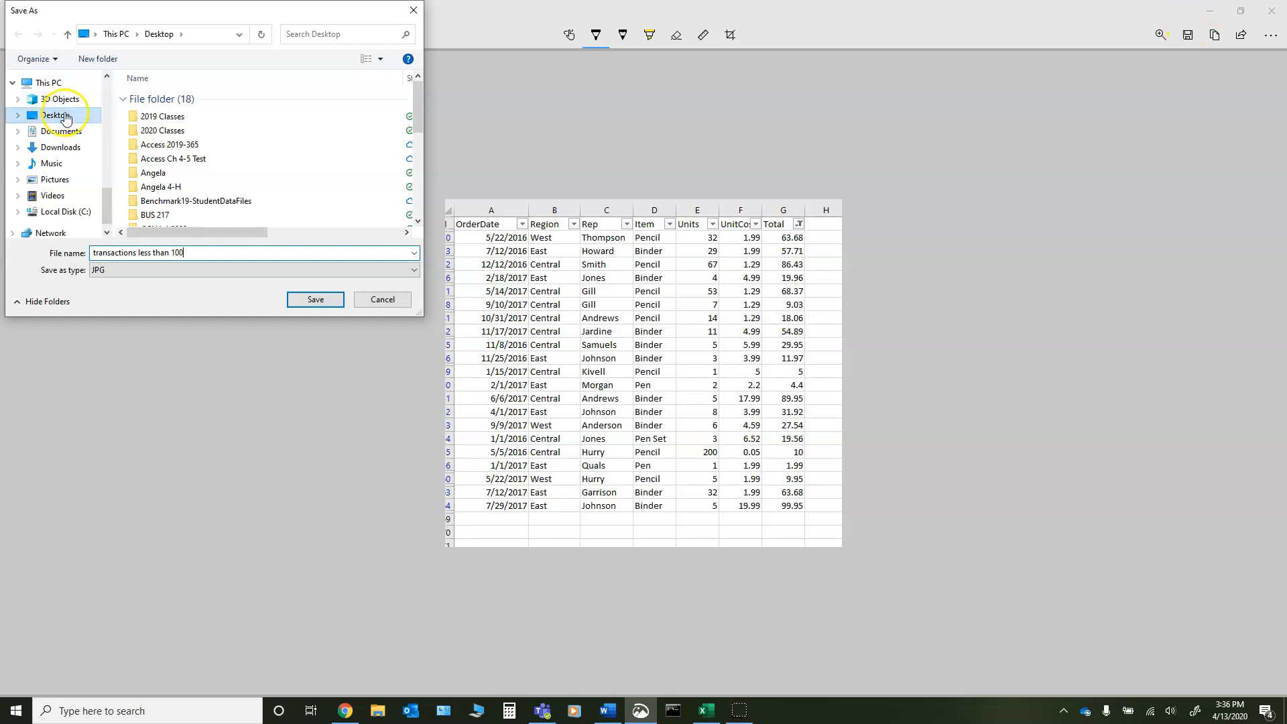
left_click(310, 298)
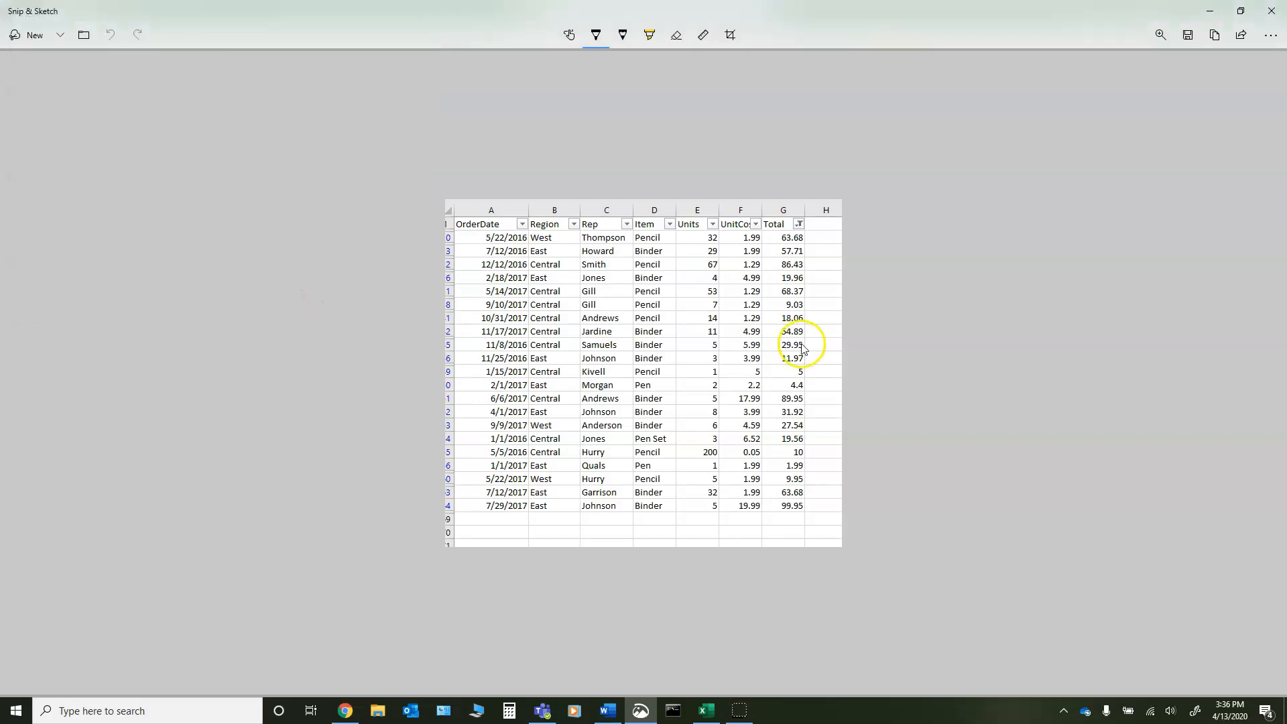
left_click(1271, 11)
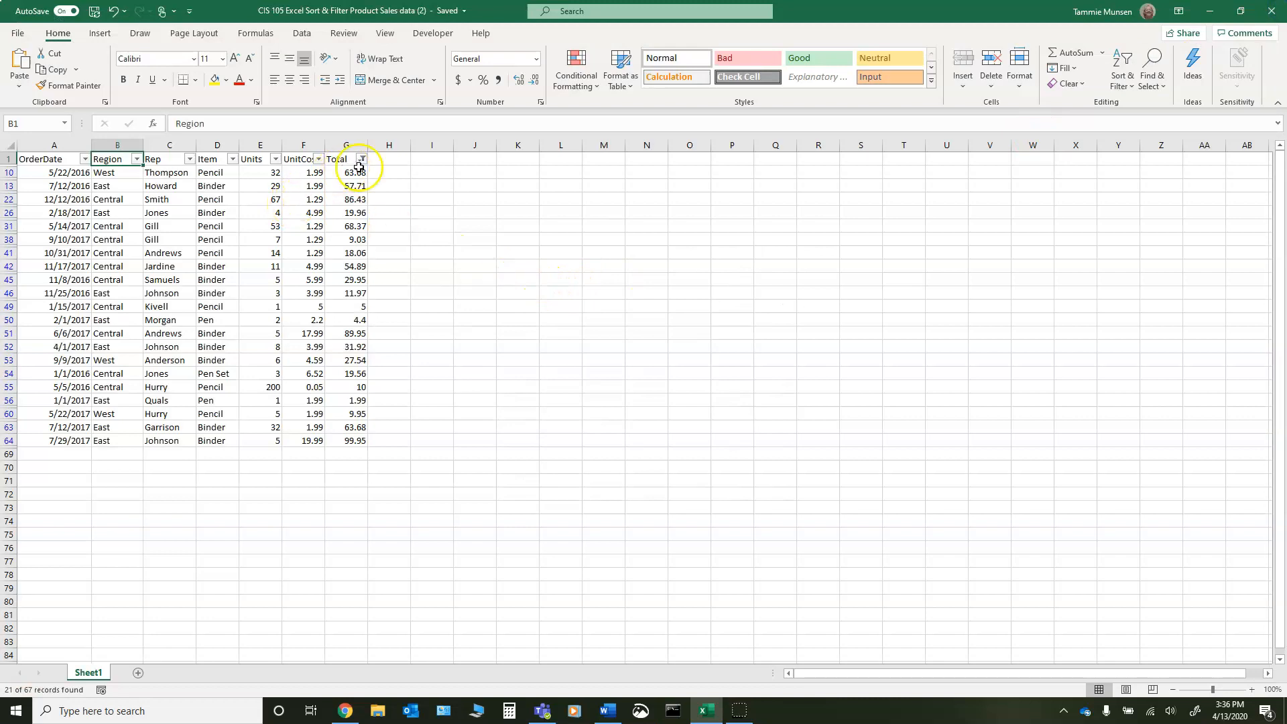
- Clear the Total filter in Excel so that all rows of the table are shown, keeping filtering on
mouse_move(365, 165)
left_click(1132, 88)
left_click(1138, 187)
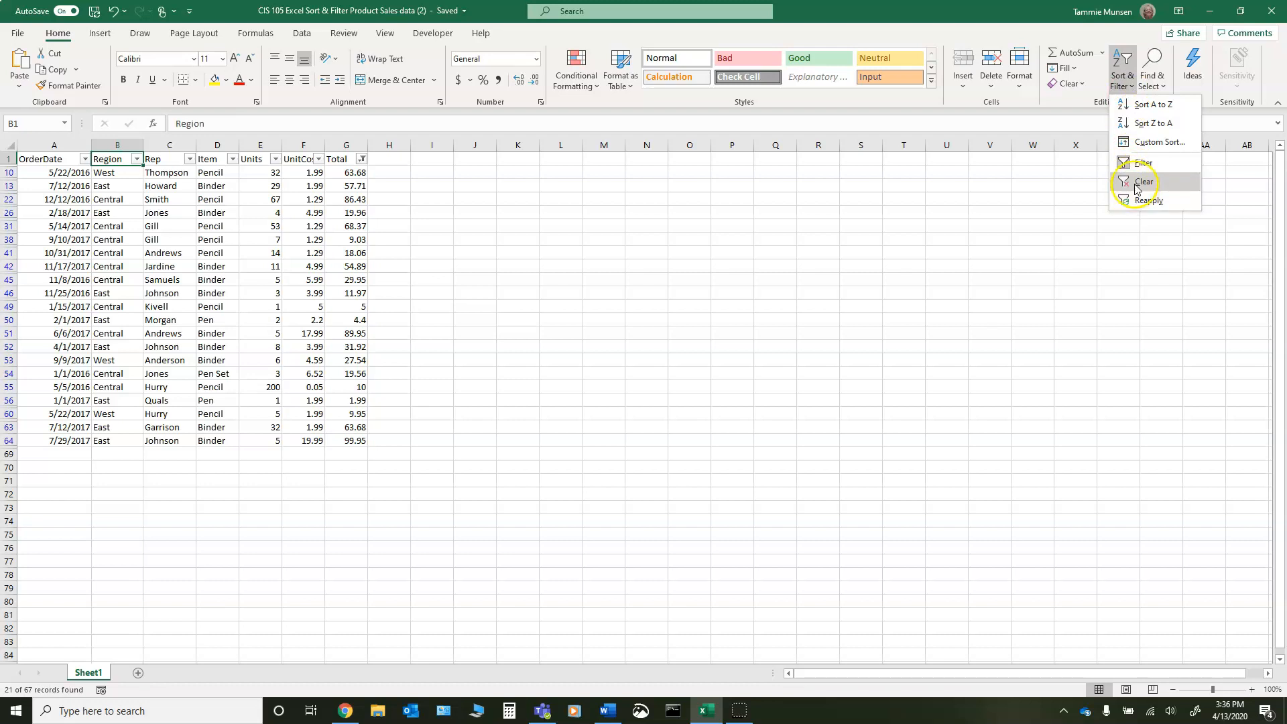
left_click(1138, 182)
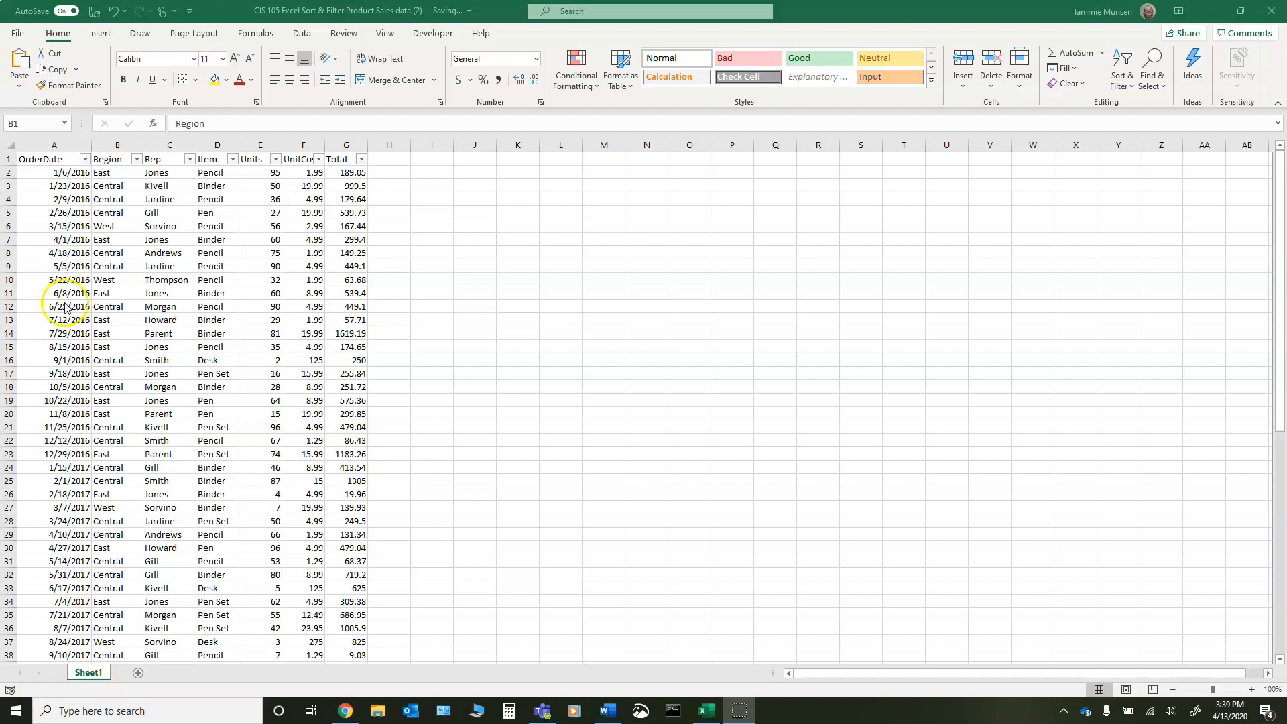
- Start a filter on the OrderDate column and exclude all 2016 dates
scroll(67, 298, "down", 10)
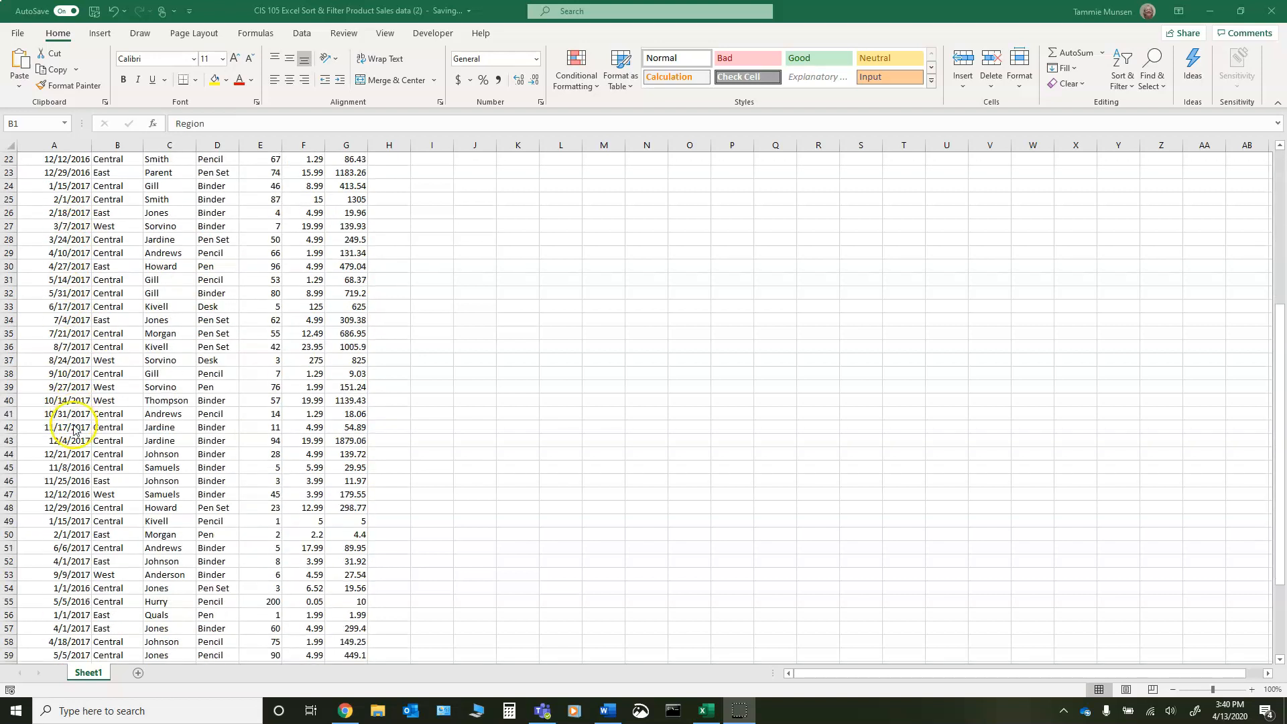
scroll(74, 439, "up", 10)
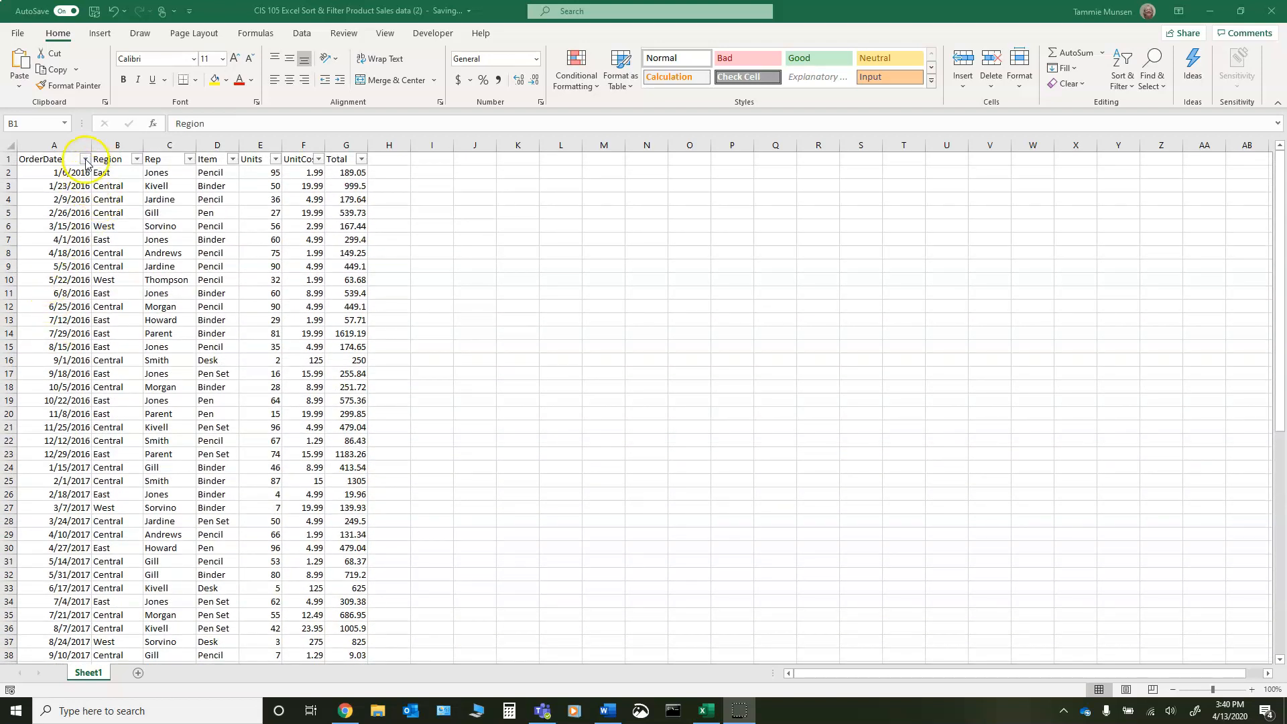
left_click(85, 160)
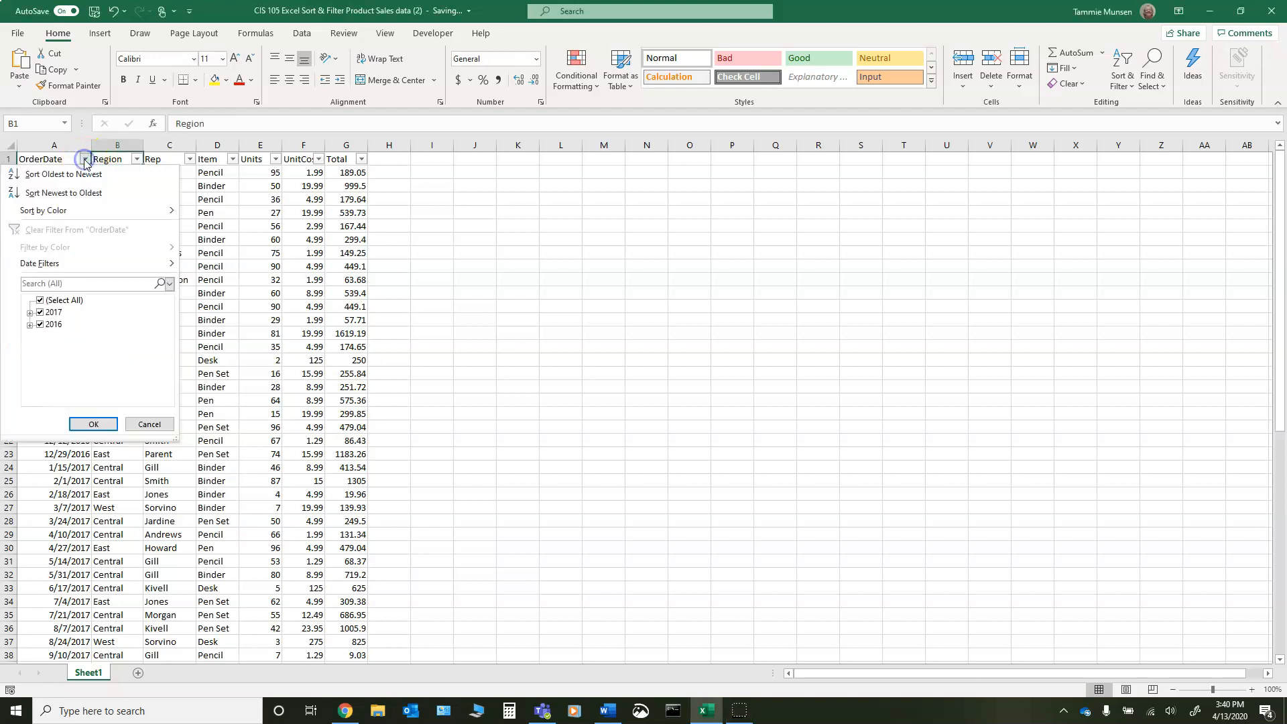
left_click(41, 326)
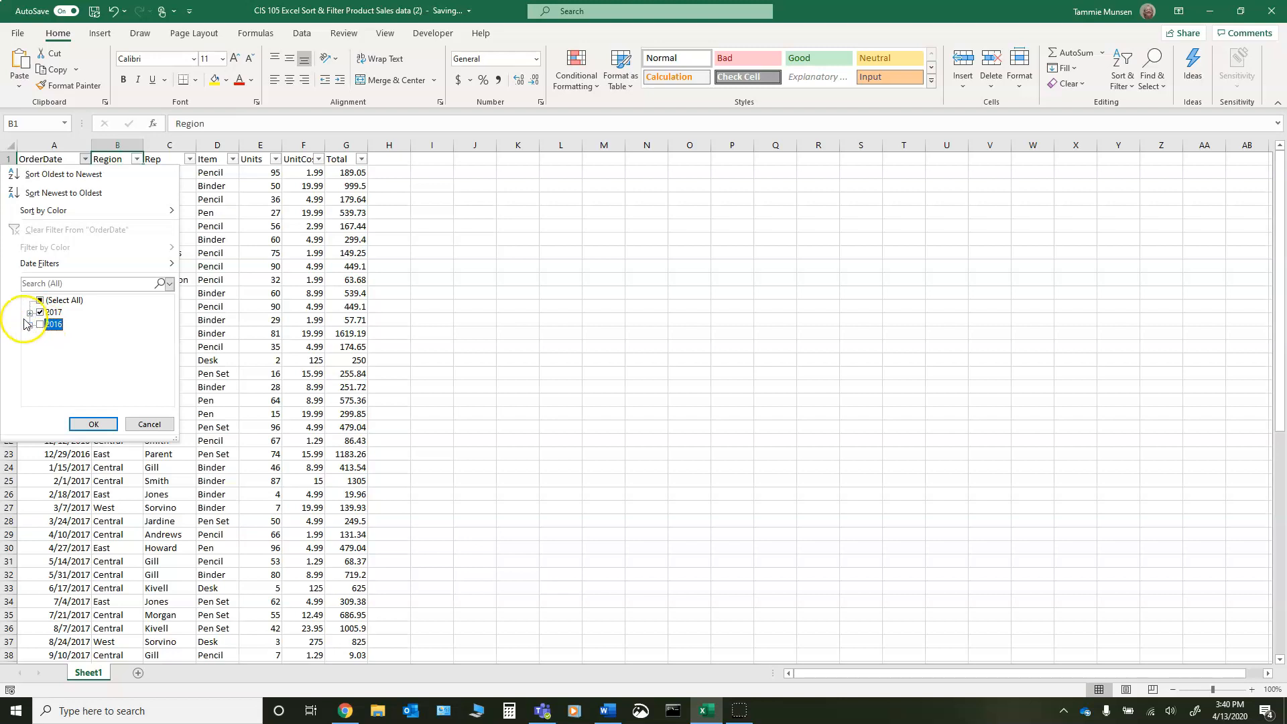
- Expand 2017 in the OrderDate filter and exclude January through April and June through August, keeping May included
left_click(30, 312)
left_click(53, 312)
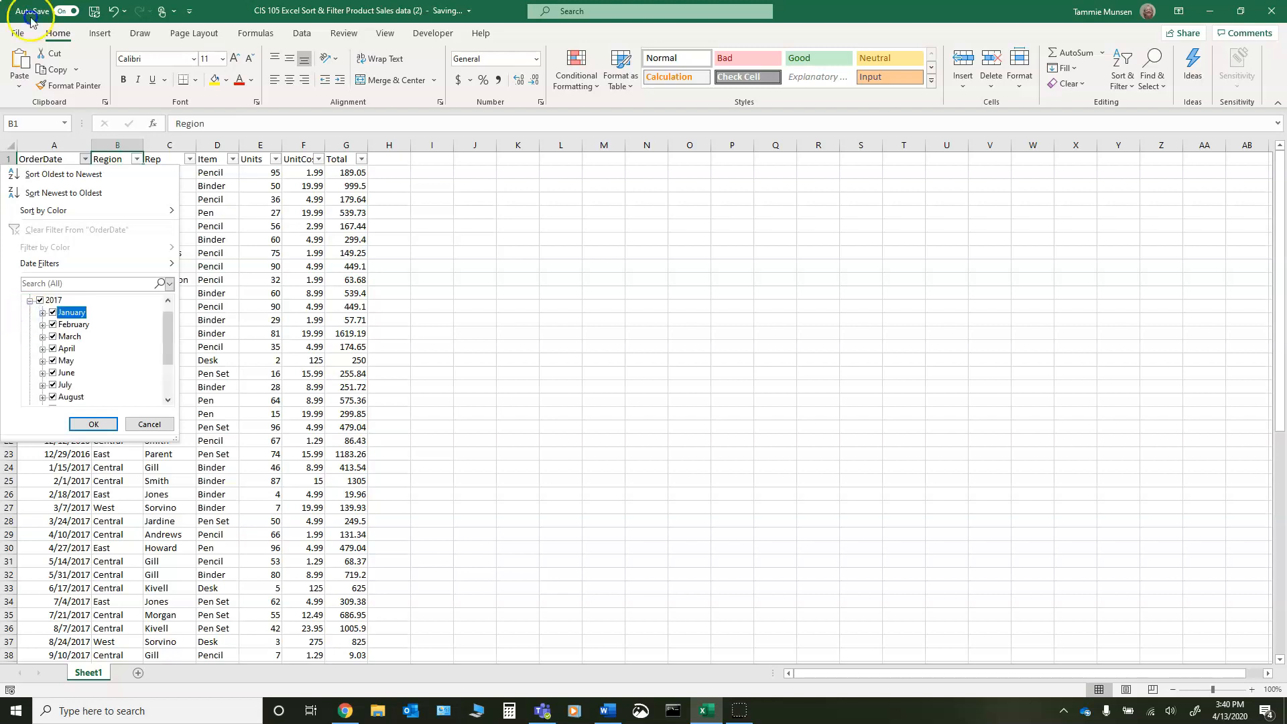
left_click(53, 324)
left_click(53, 336)
left_click(53, 348)
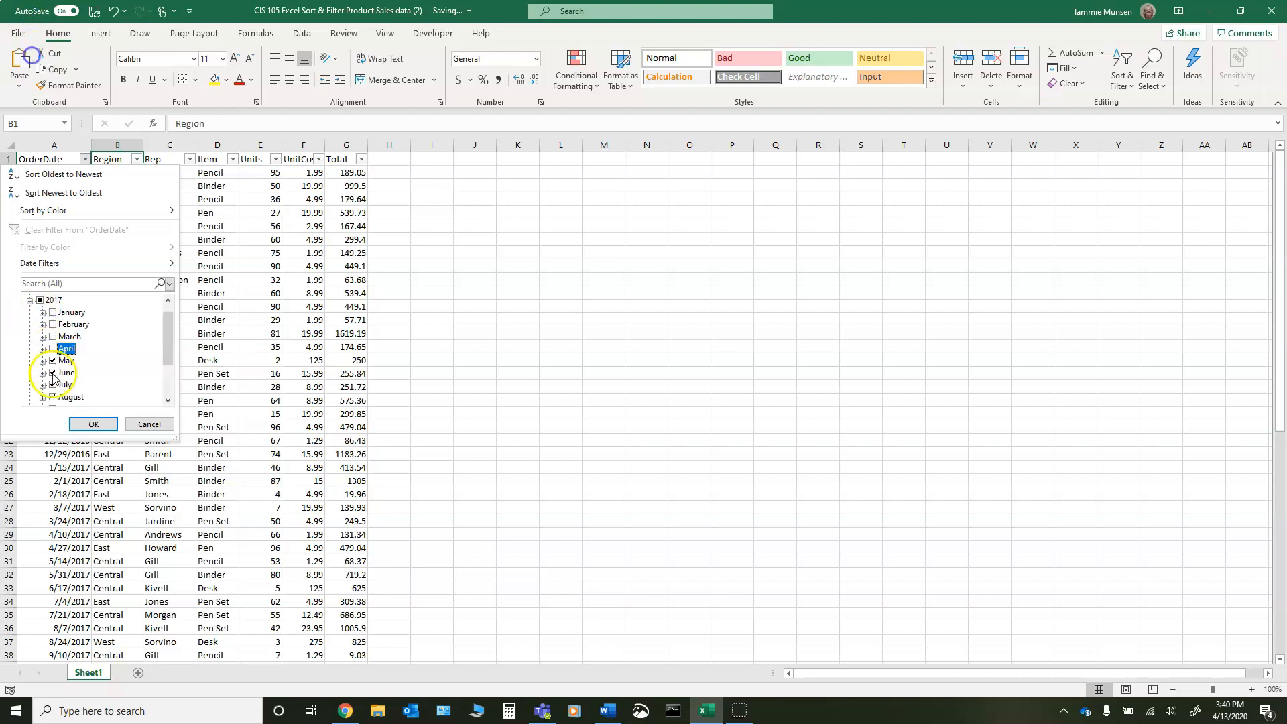
left_click(53, 373)
left_click(53, 385)
left_click(53, 397)
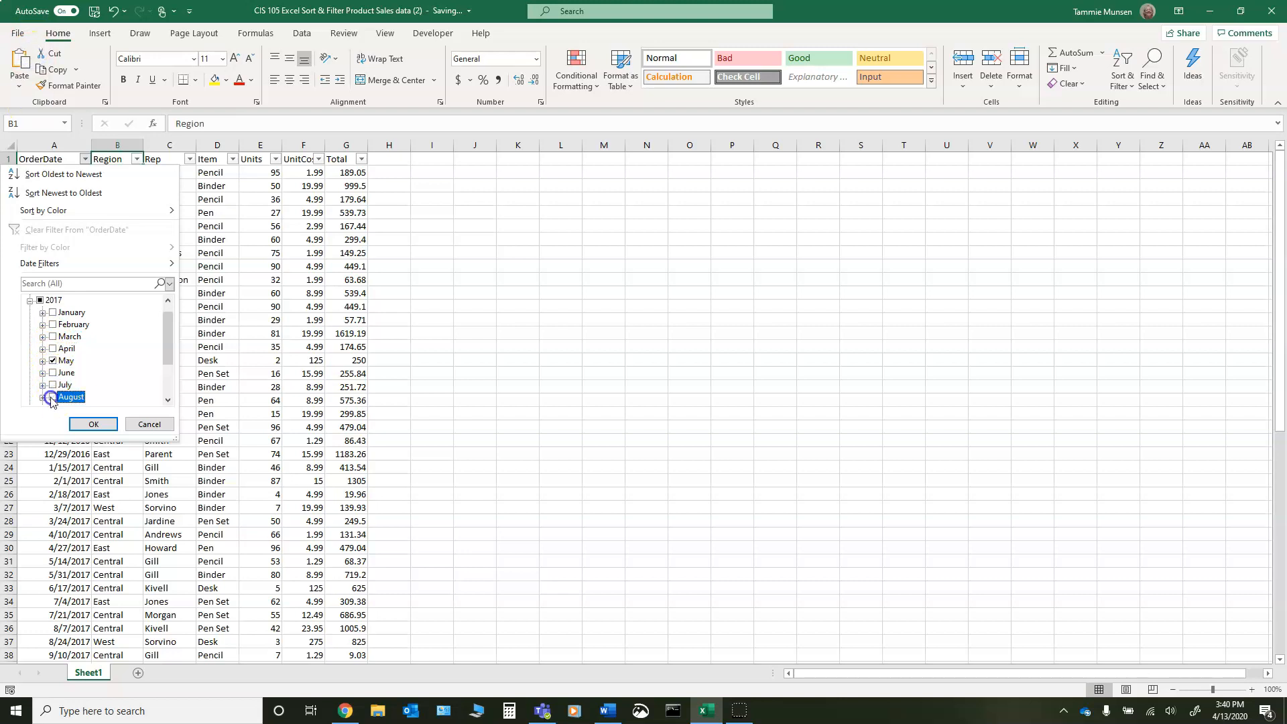
- Exclude September through December 2017 as well and apply the OrderDate filter to show only May 2017 orders
scroll(54, 395, "down", 2)
left_click(53, 348)
left_click(53, 361)
left_click(53, 372)
left_click(53, 385)
scroll(54, 389, "up", 1)
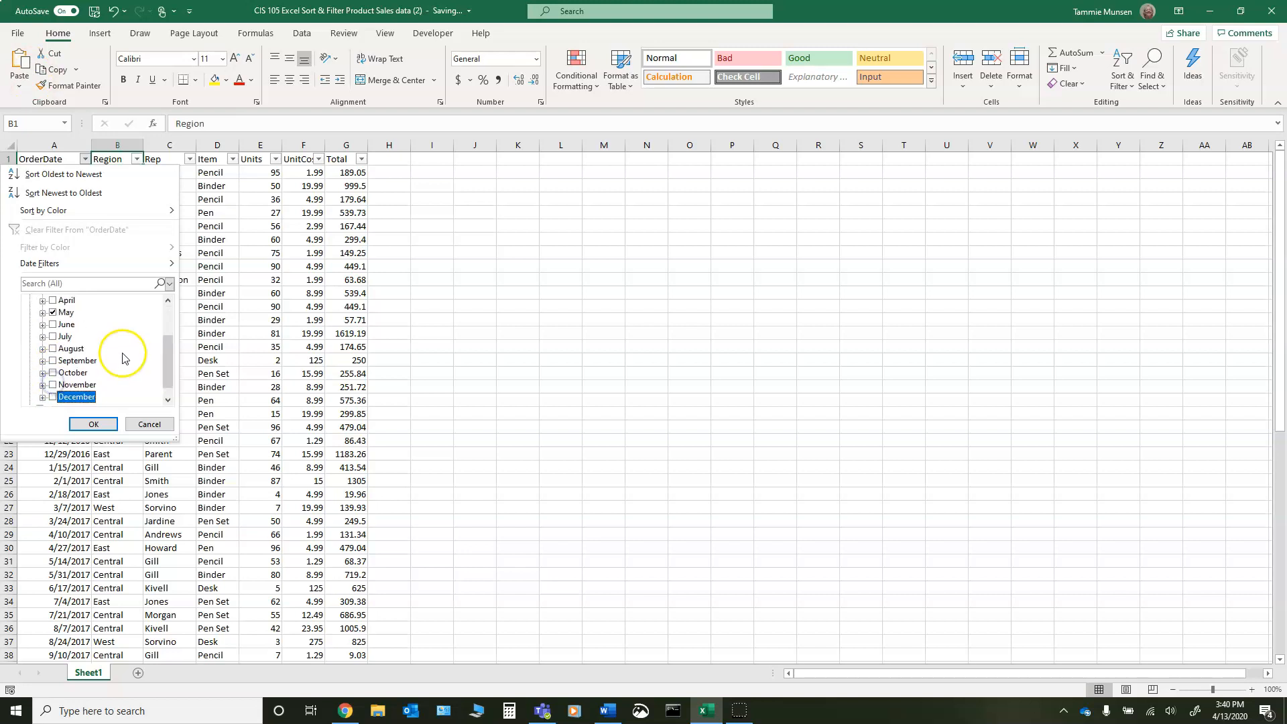
left_click(94, 424)
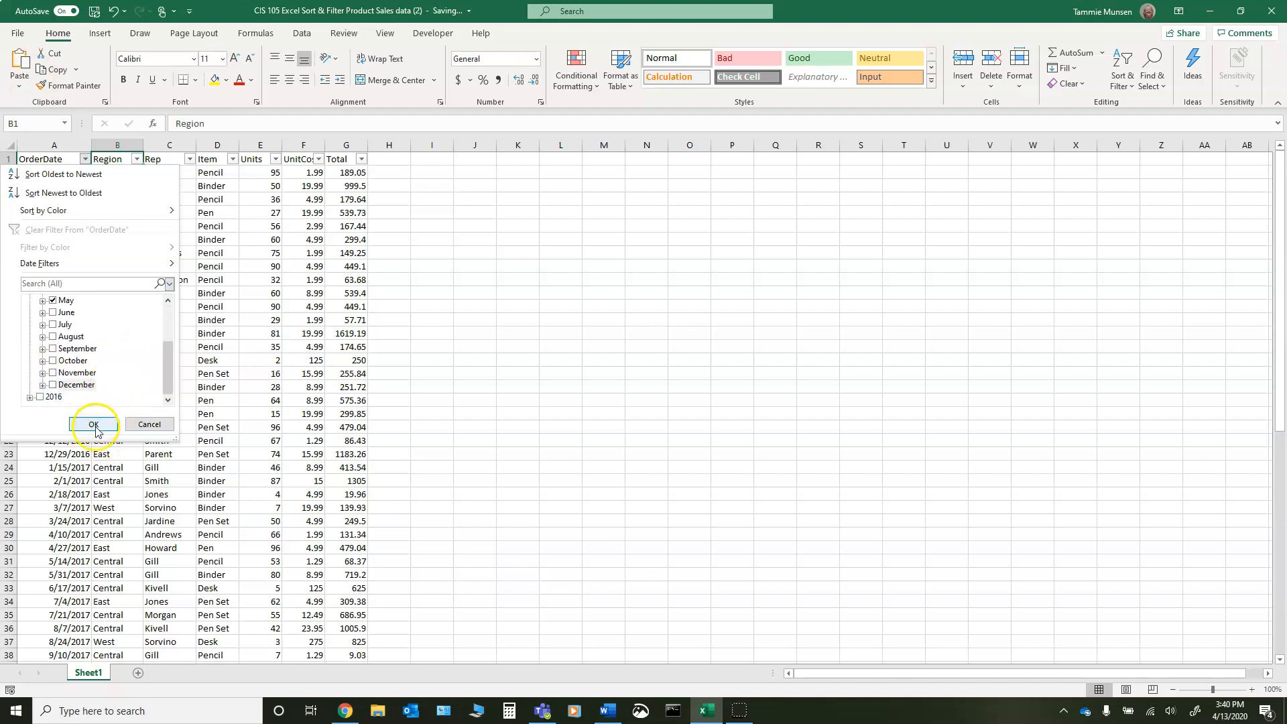
left_click(93, 423)
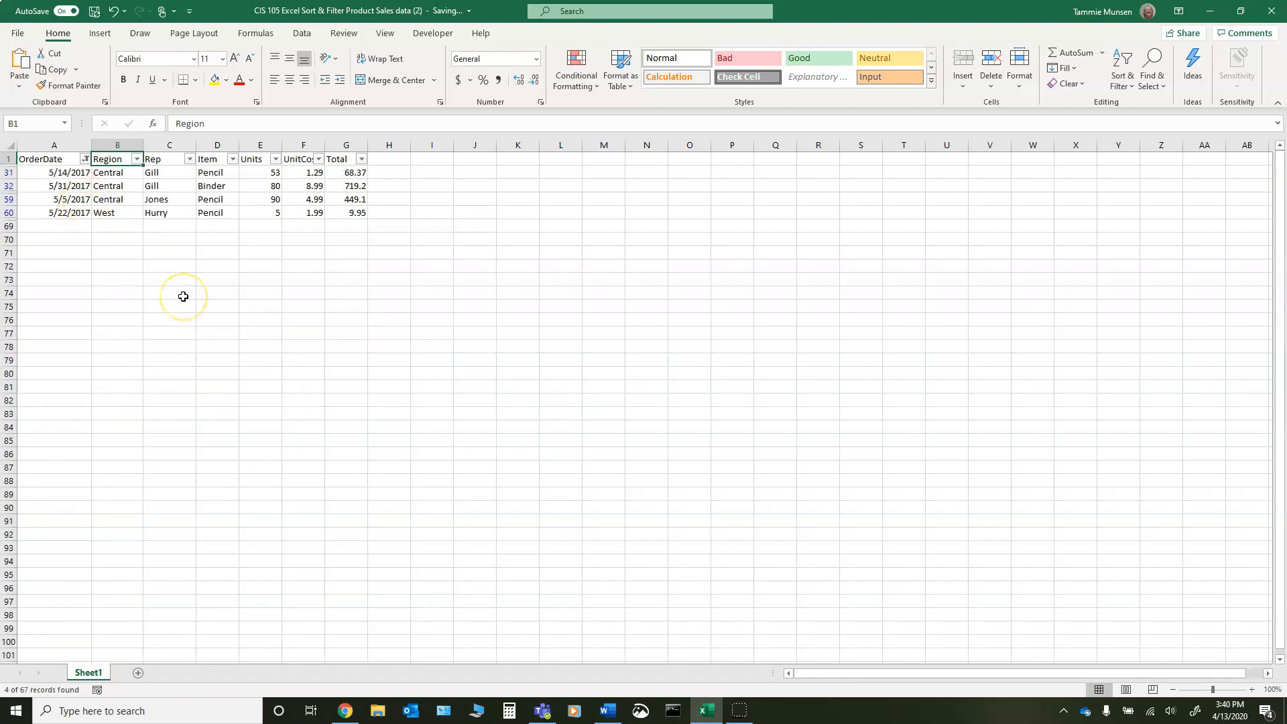